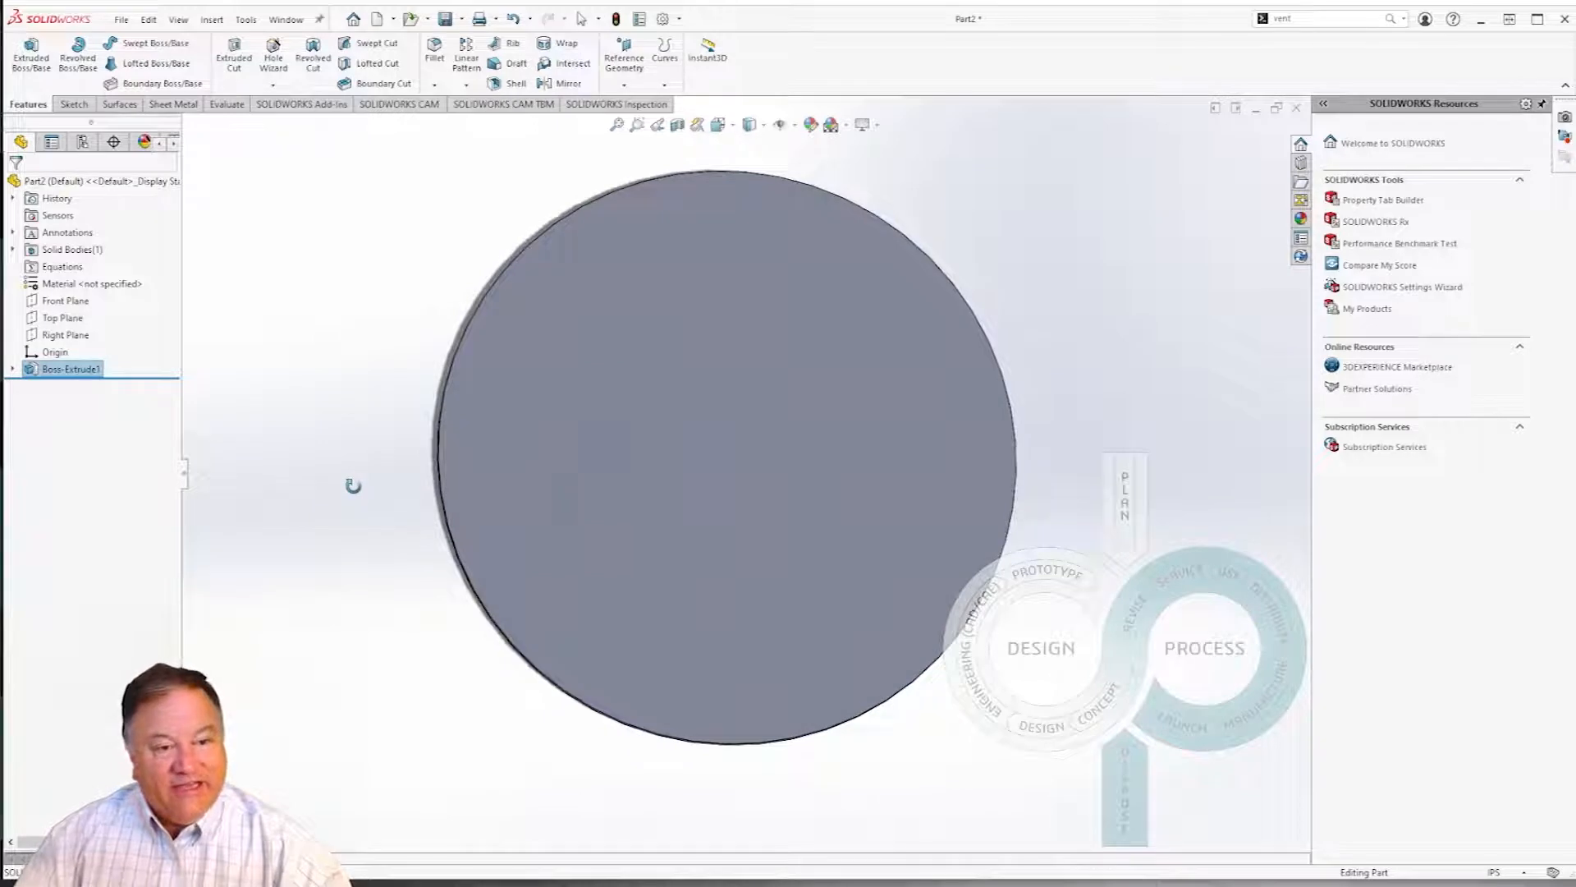
Edit the disc's extrusion and set its blind depth to 0.125 in
right_click(56, 375)
click(58, 351)
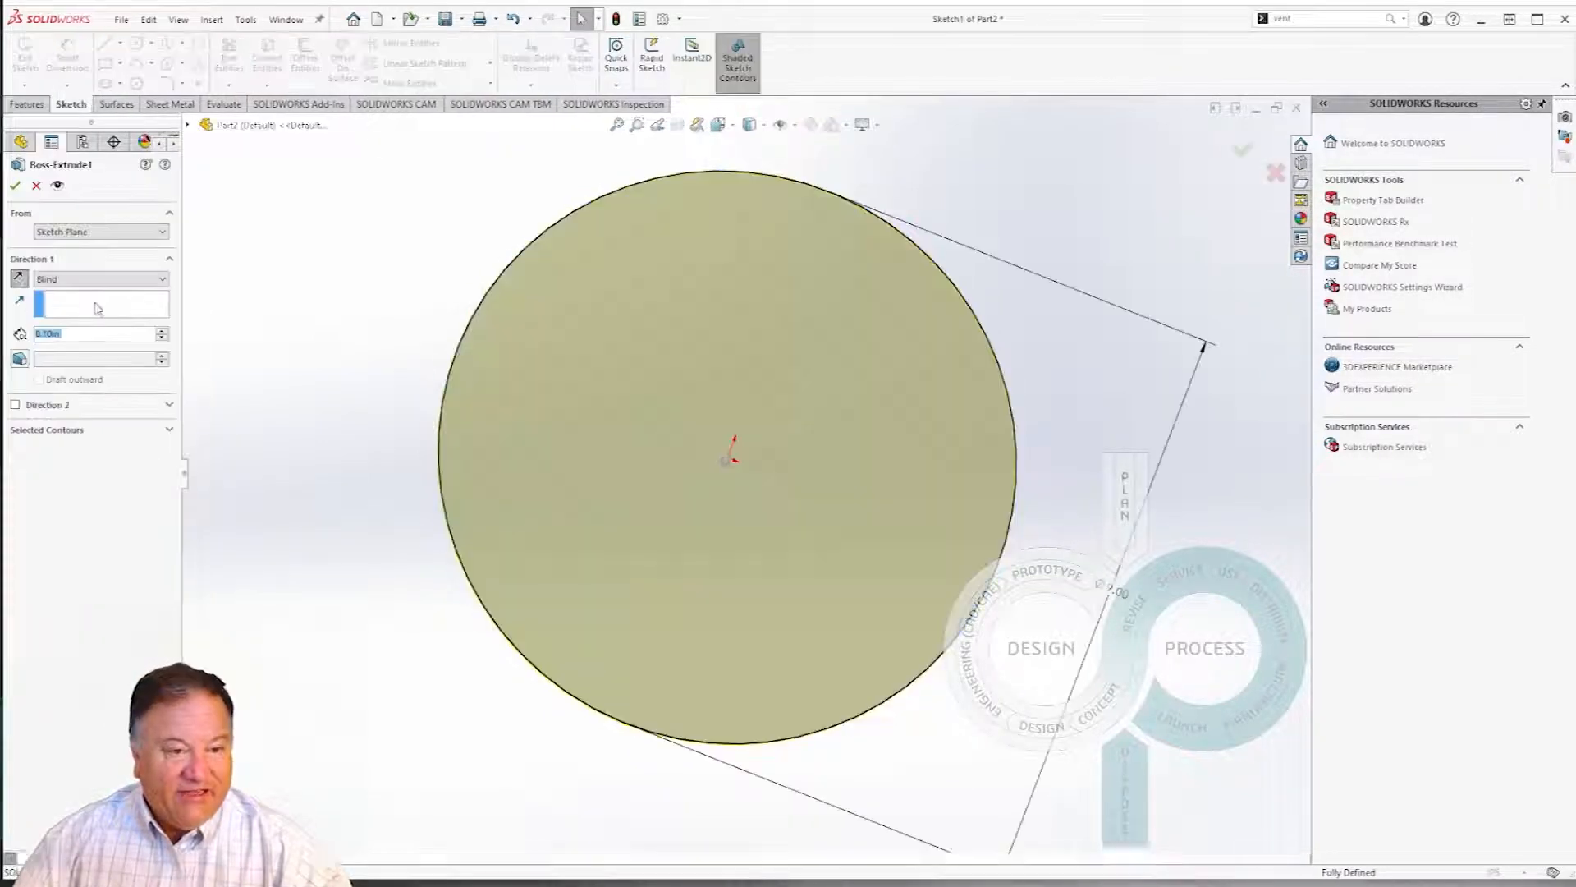
text(.125)
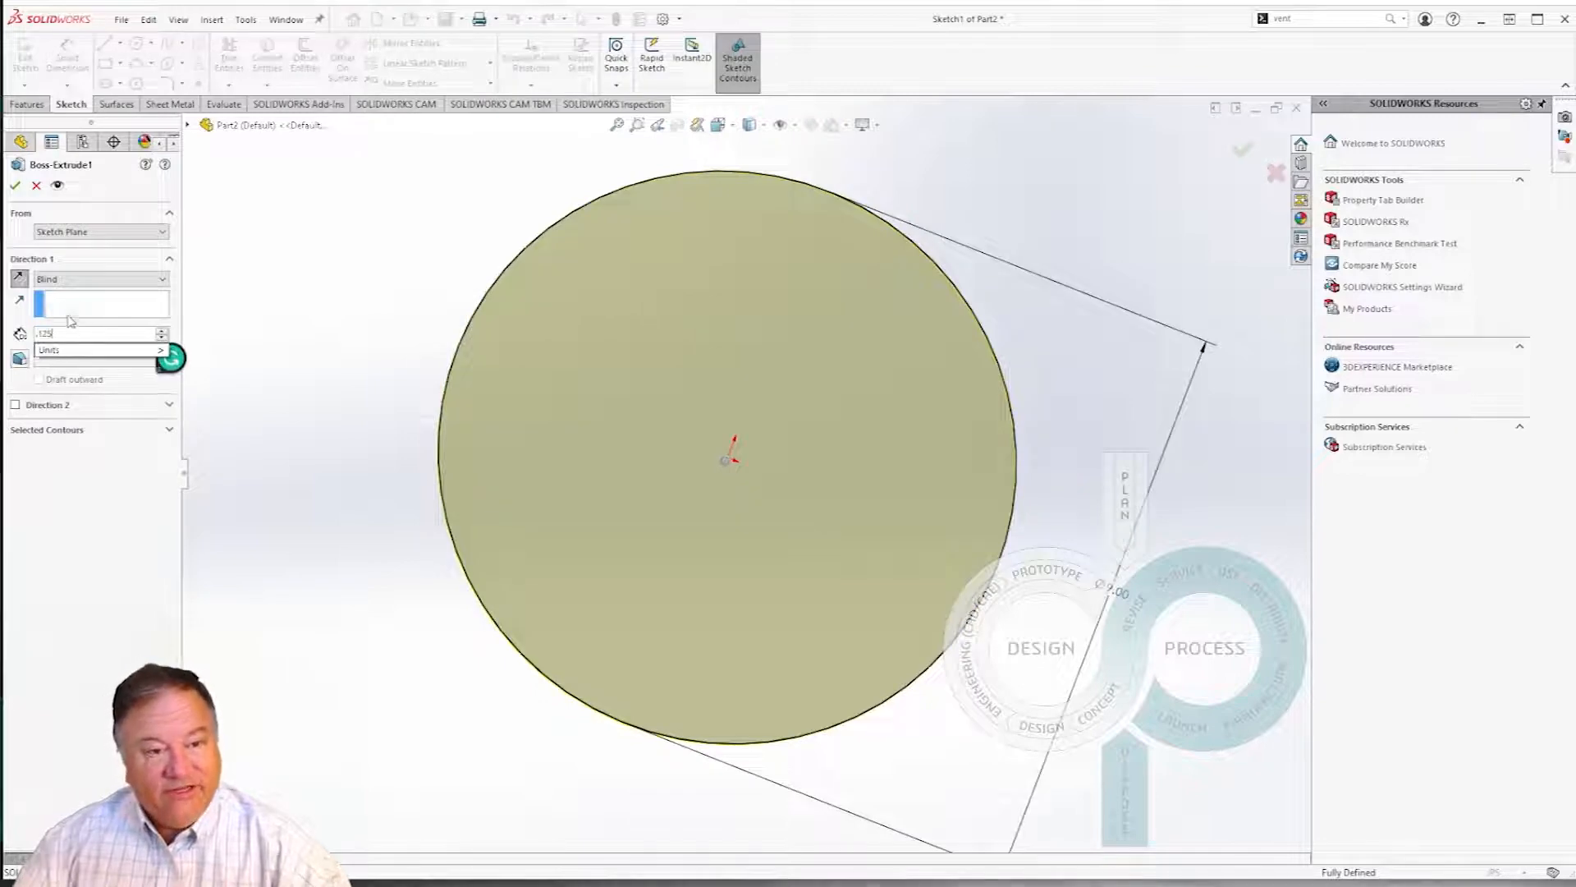
key(Return)
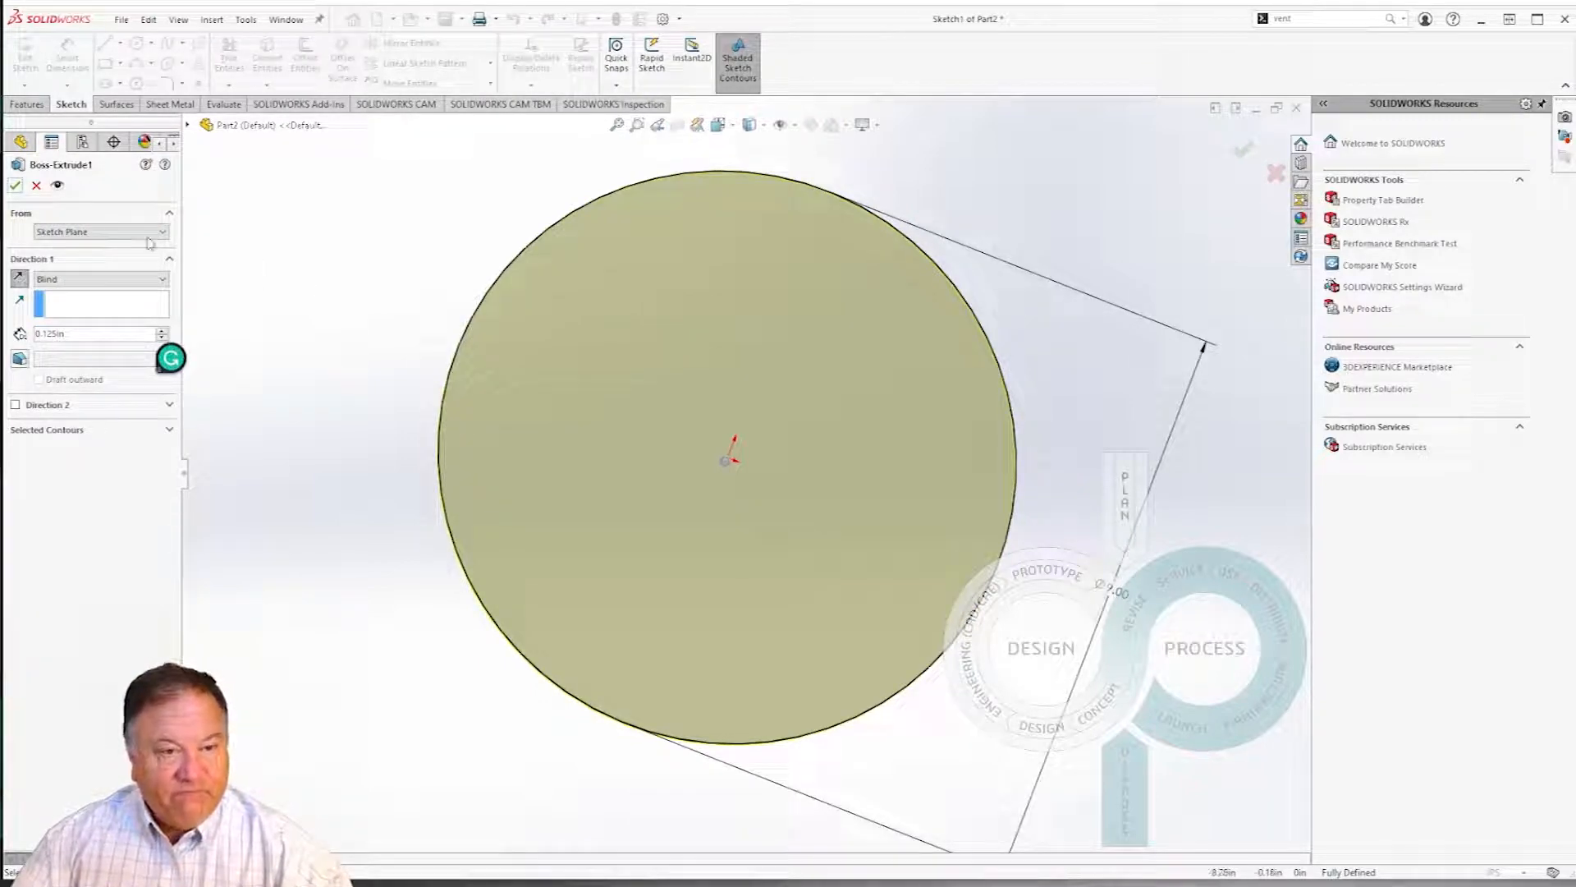
click(15, 185)
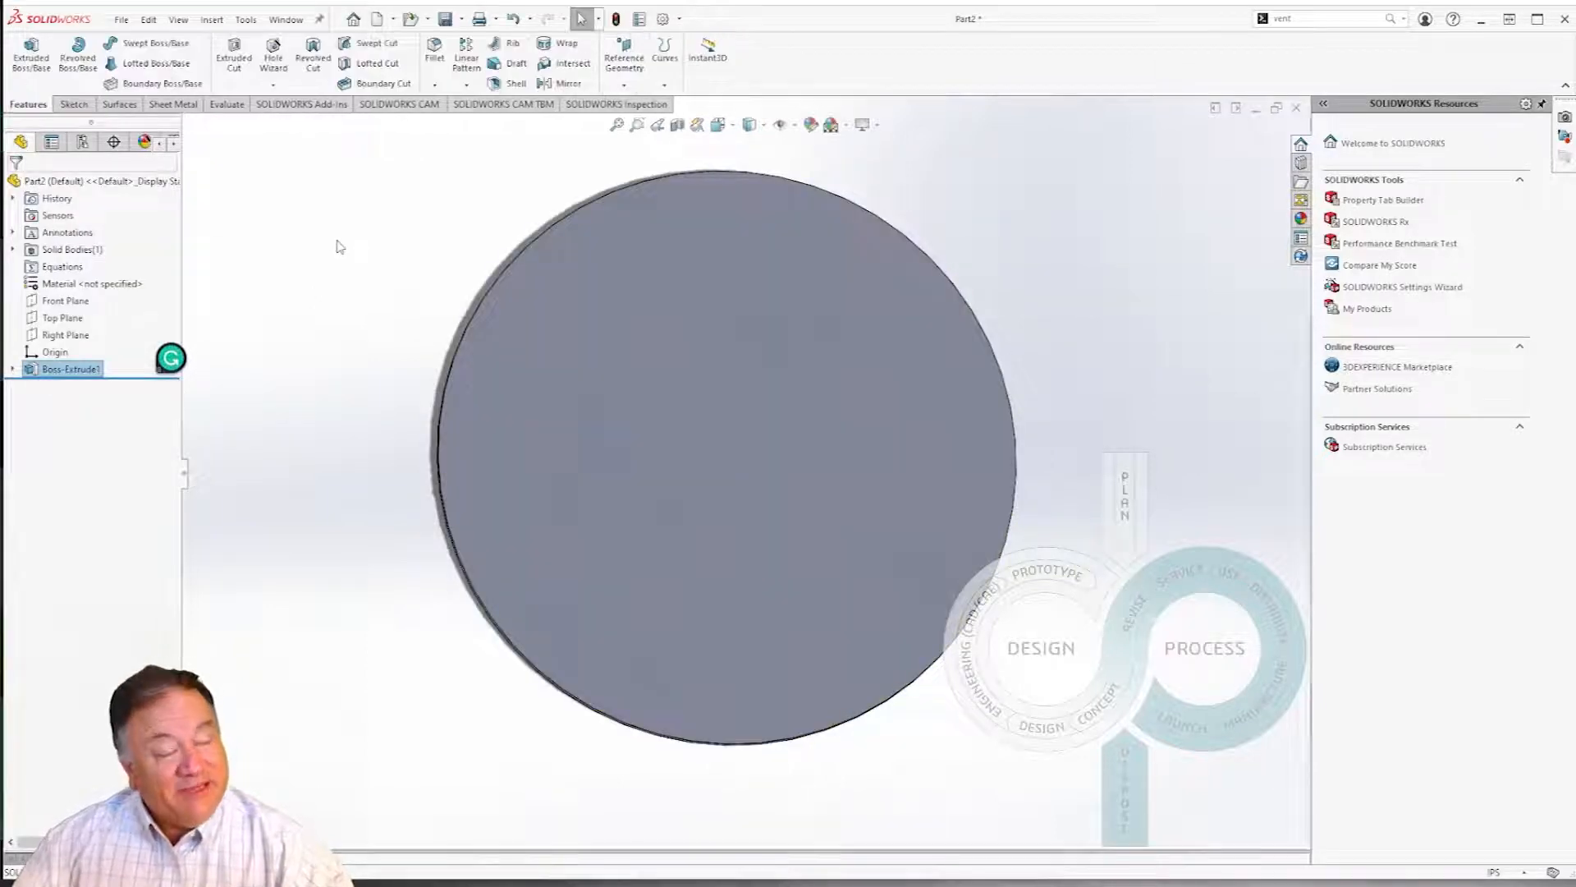
Start a sketch on the disc's flat face and draw a circle of about 3.87 in radius centred on the origin
middle_drag(461, 415, 581, 373)
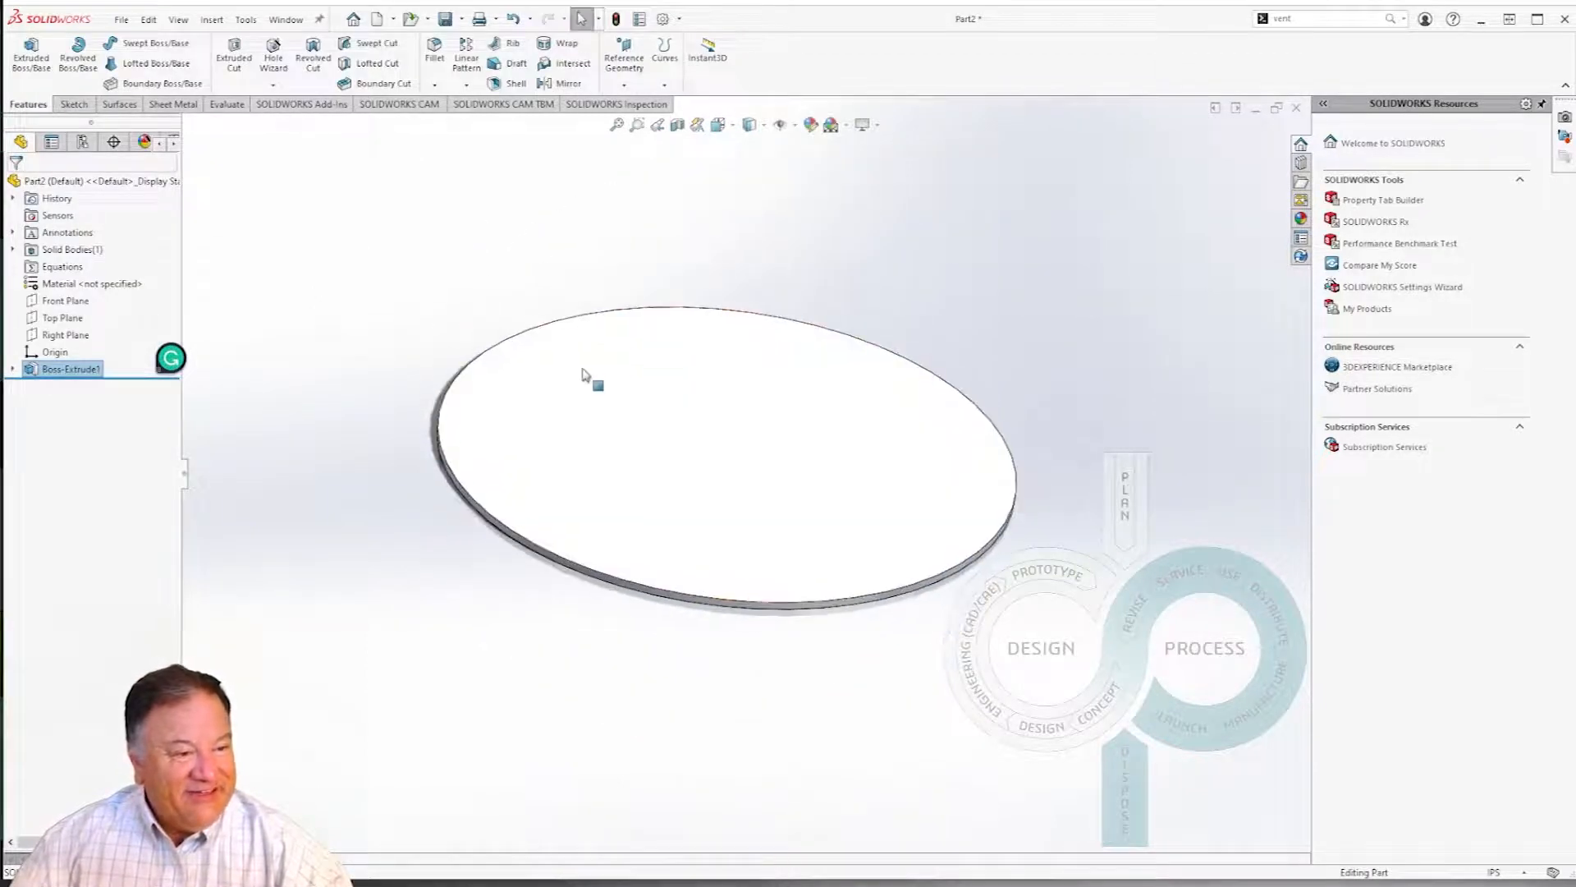
click(581, 374)
click(648, 326)
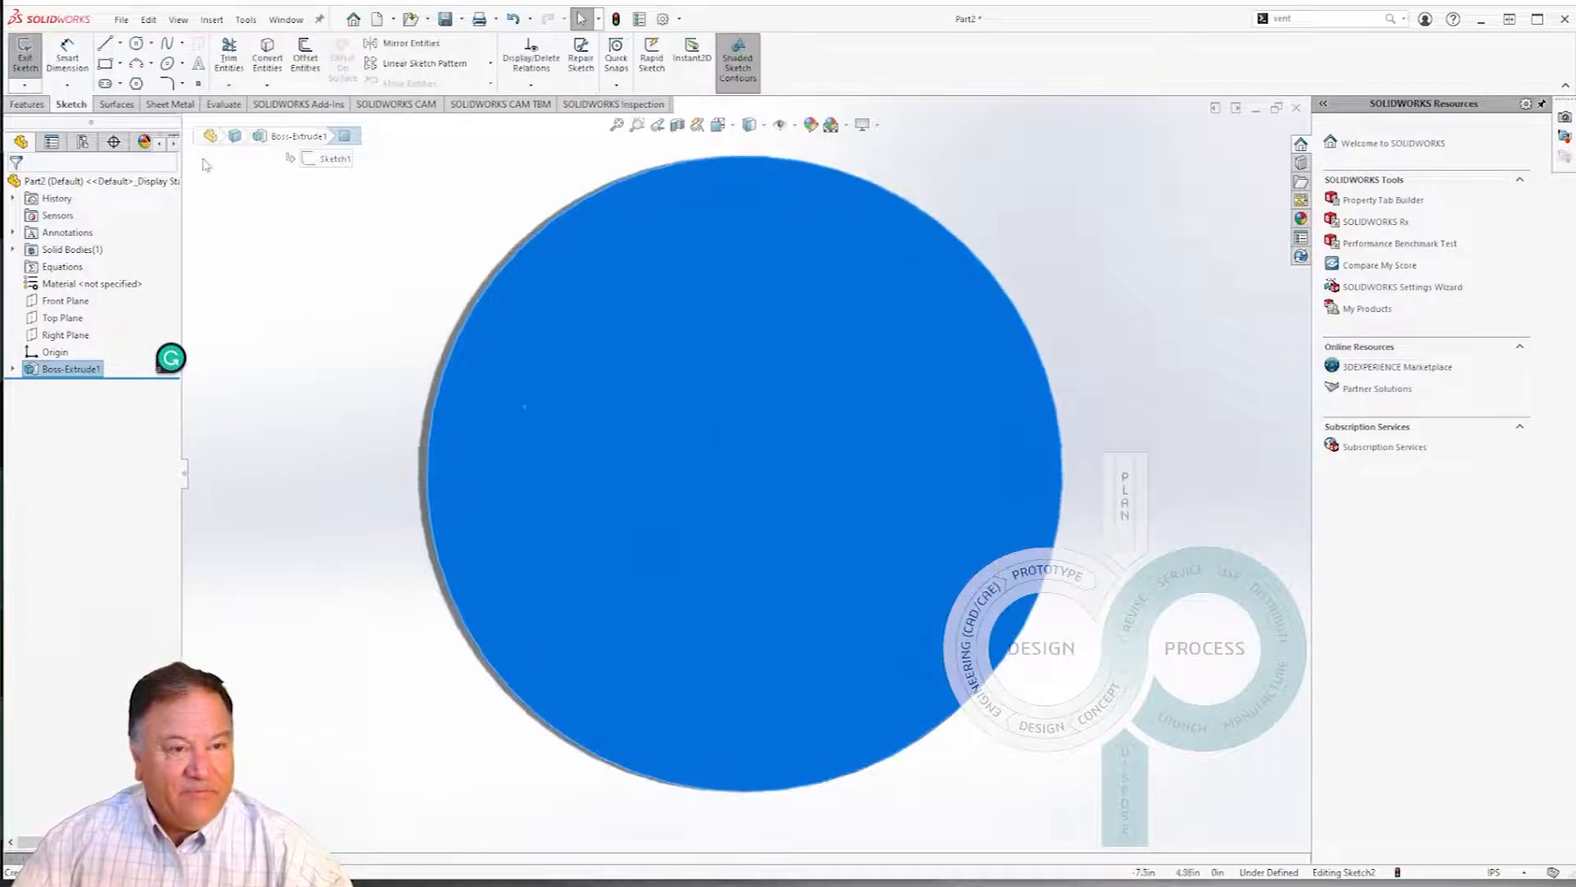
click(137, 43)
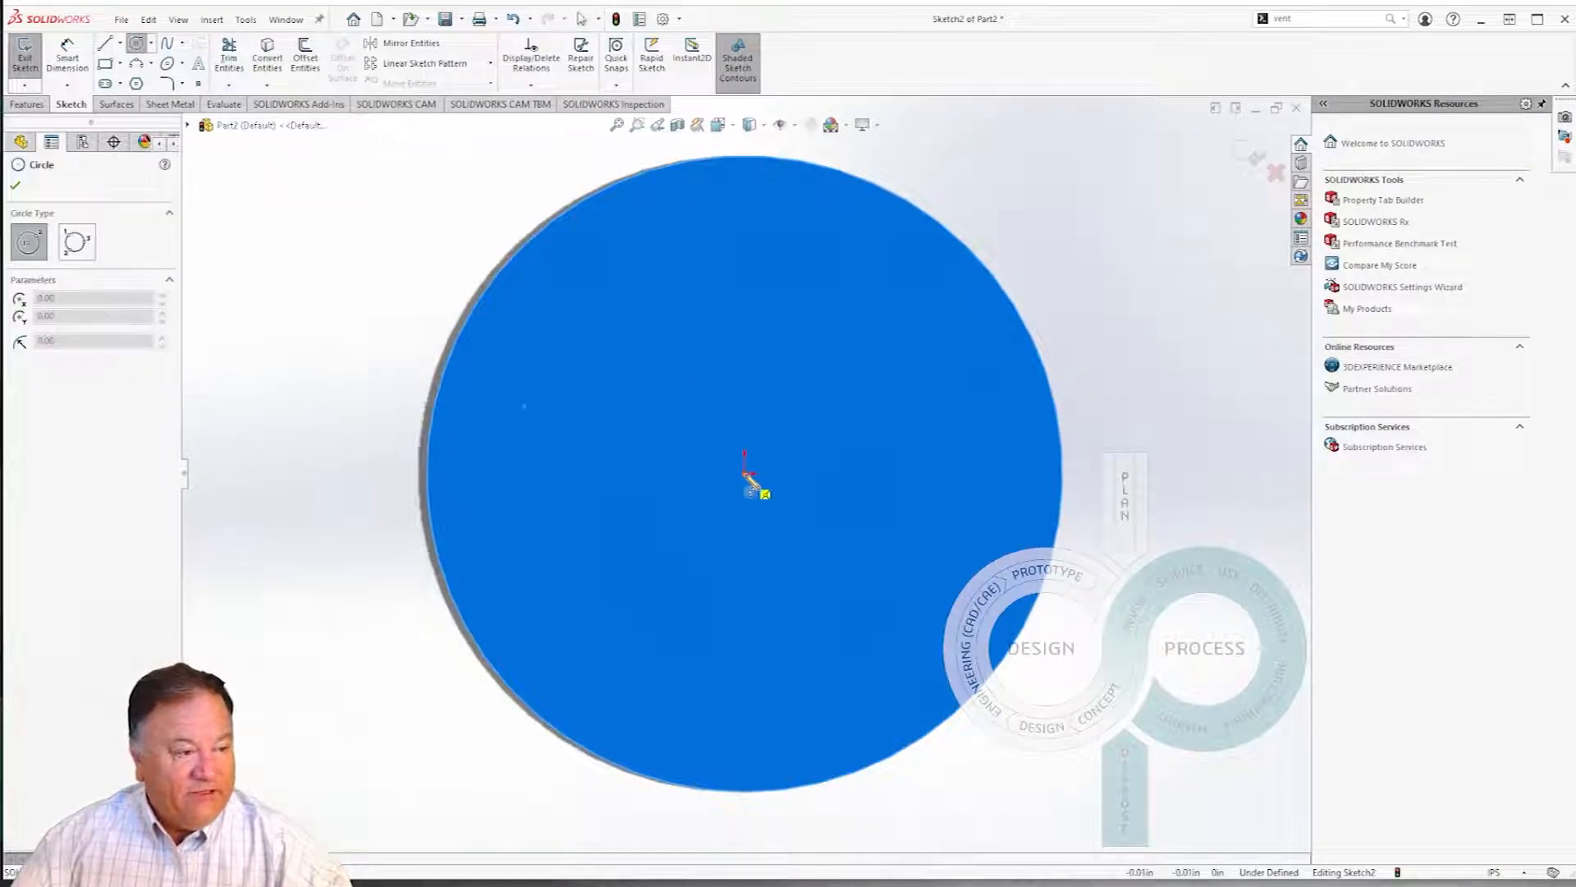
click(747, 475)
click(1012, 536)
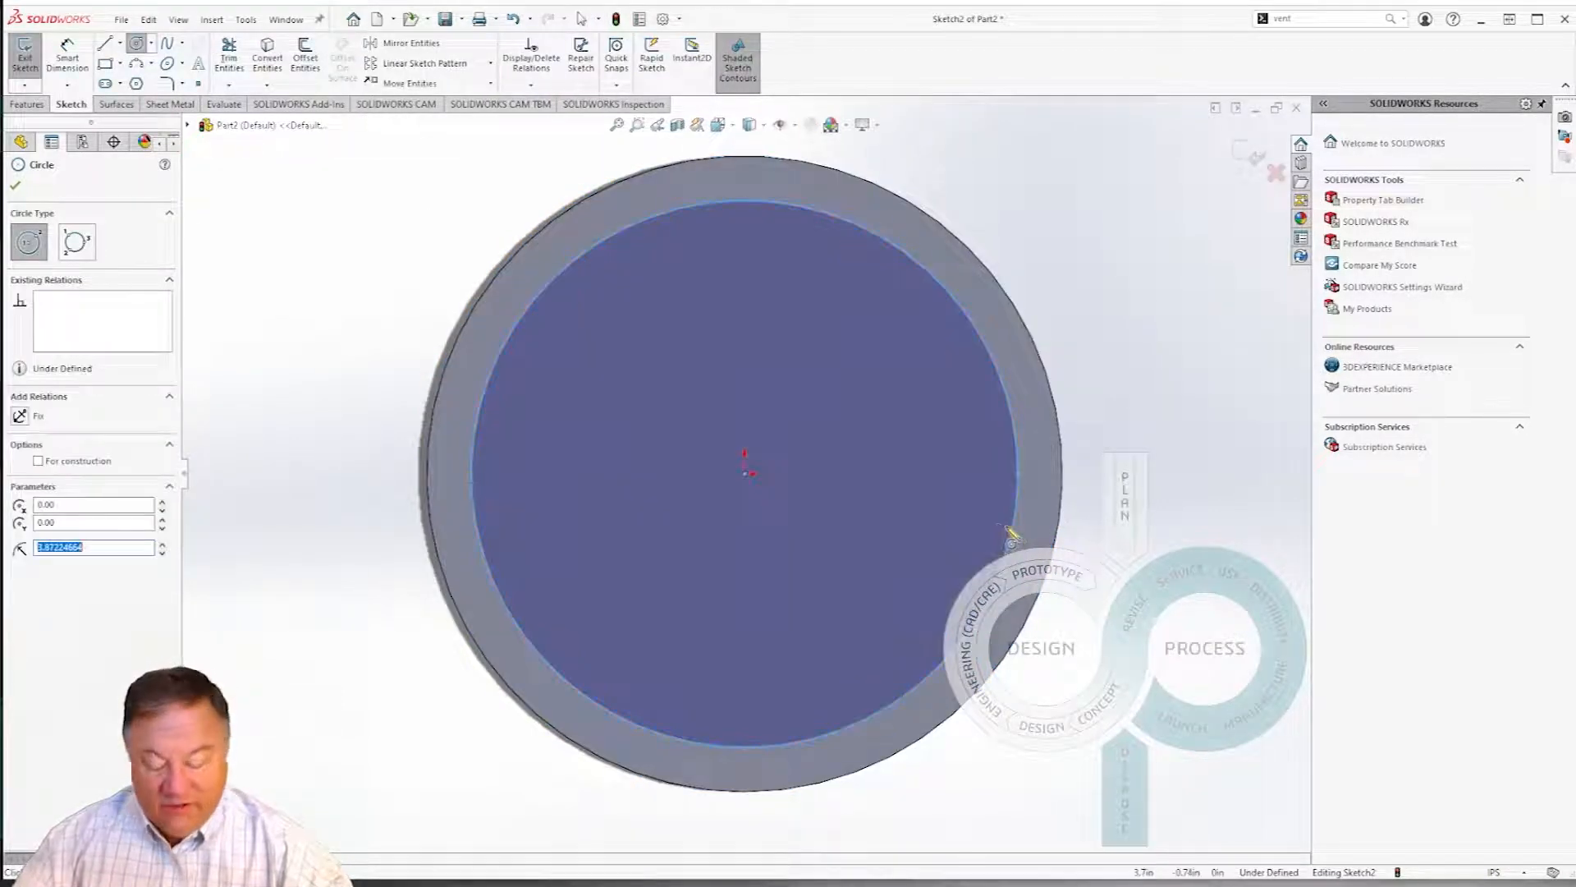
key(Escape)
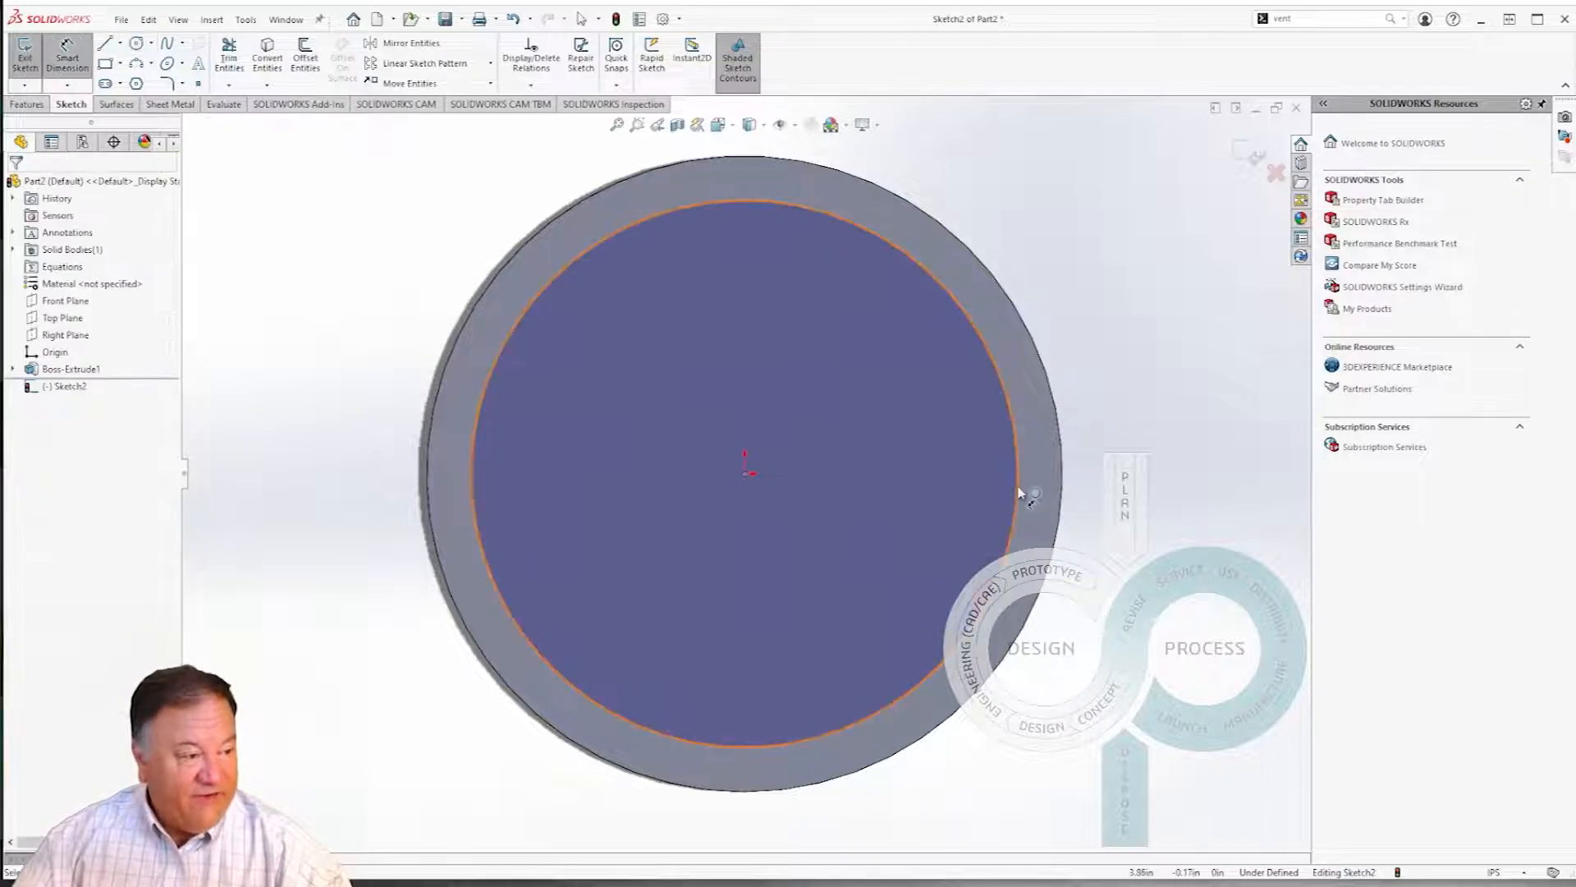
Dimension the gap between the sketched circle and the disc's outer edge as 0.5 in
click(1019, 489)
click(1060, 473)
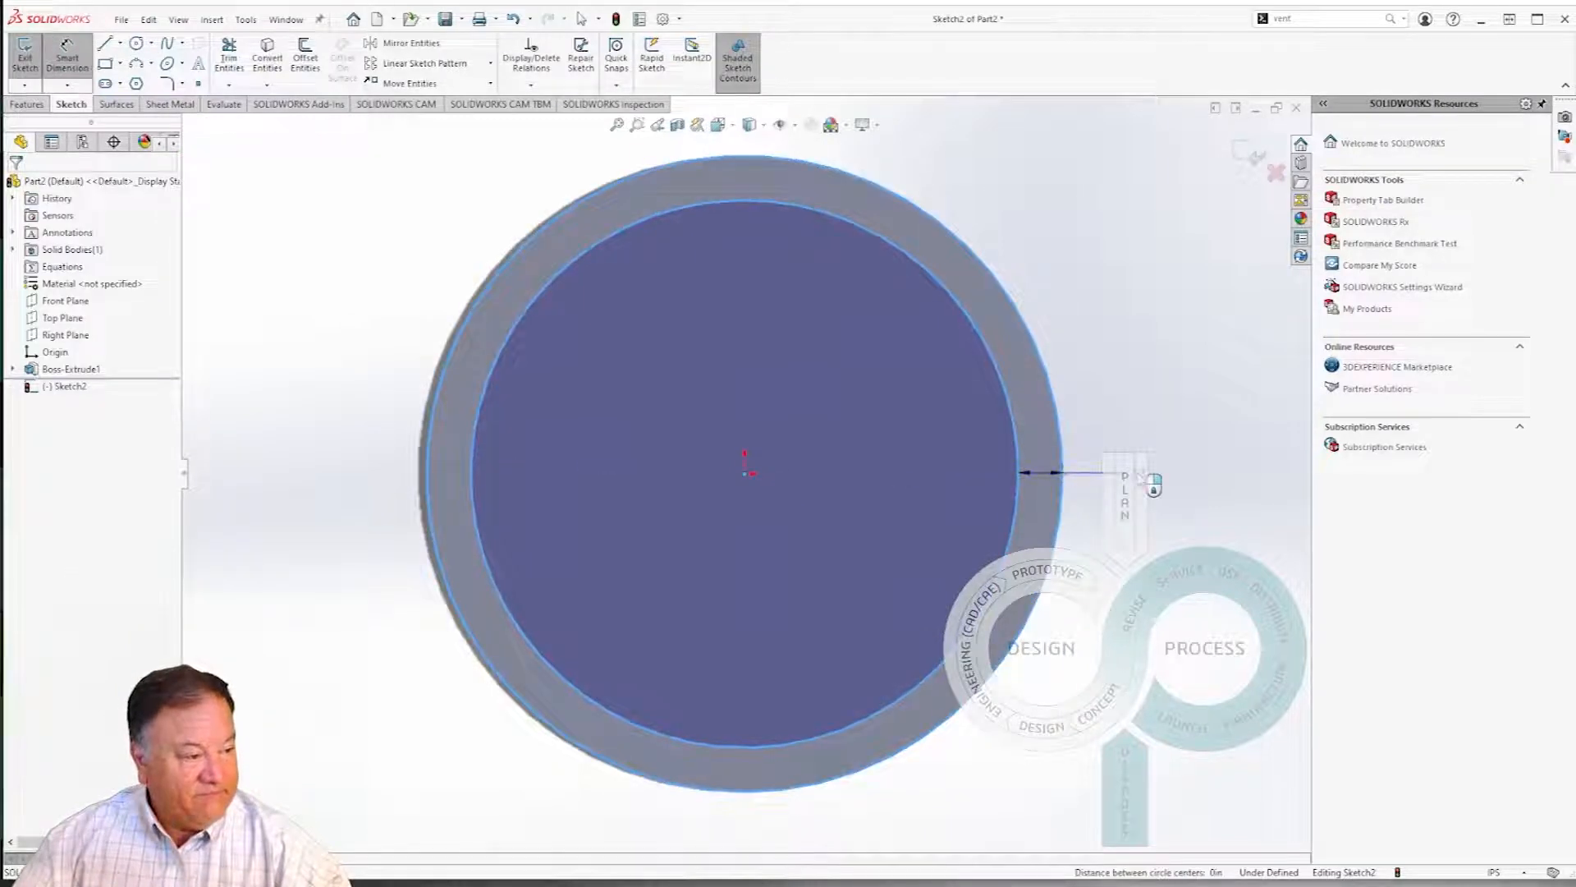
click(1154, 483)
text(0.5)
key(Return)
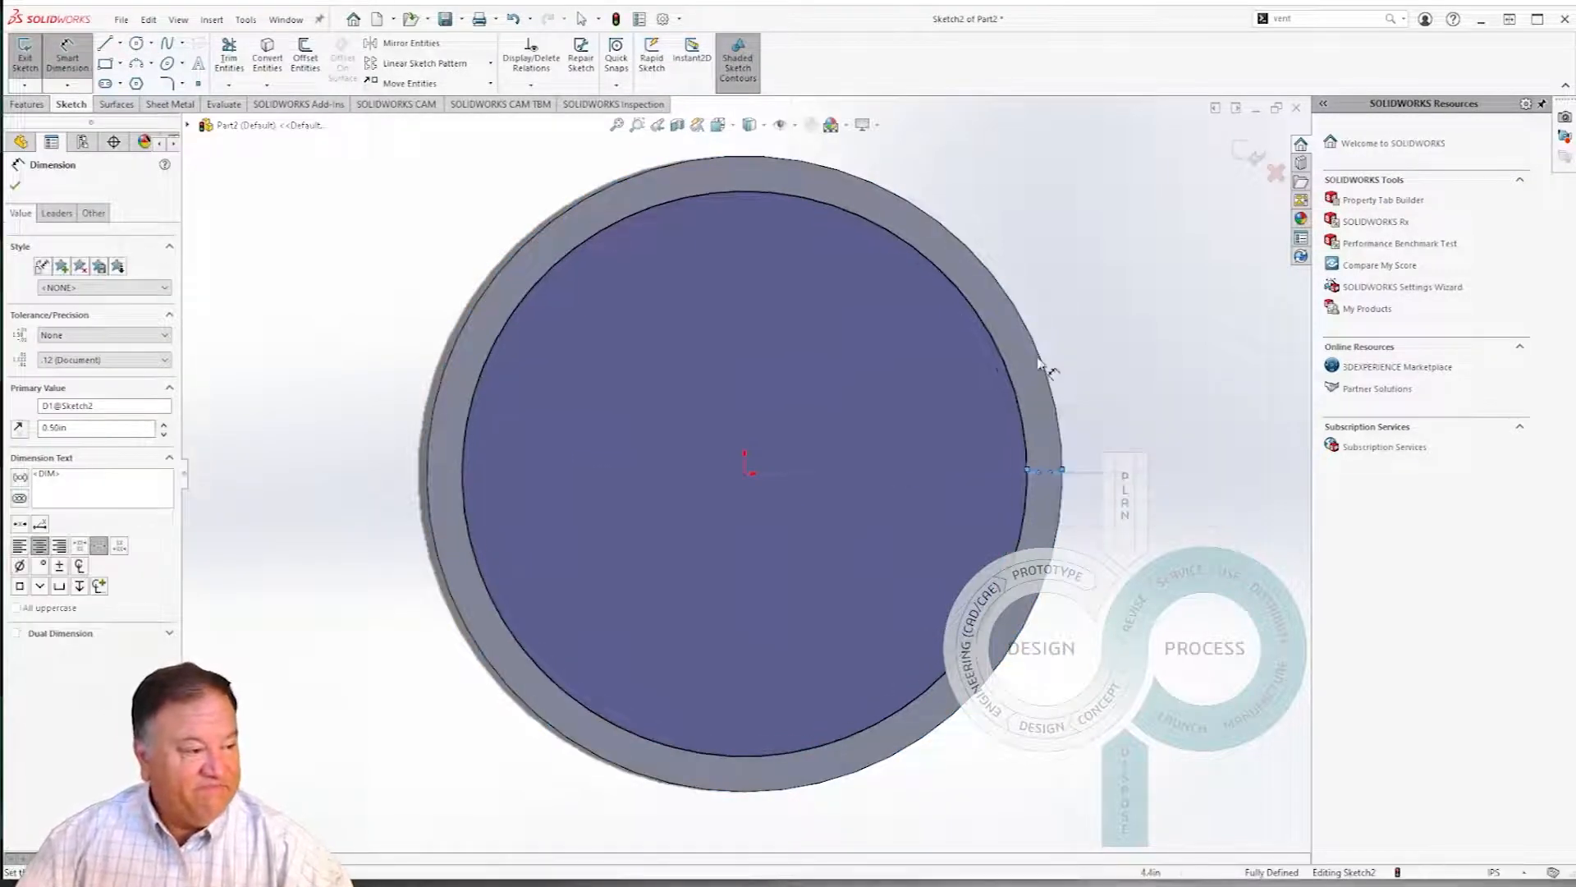
Offset the sketched circle inward by 0.625 in, keeping the offset dimension
click(305, 56)
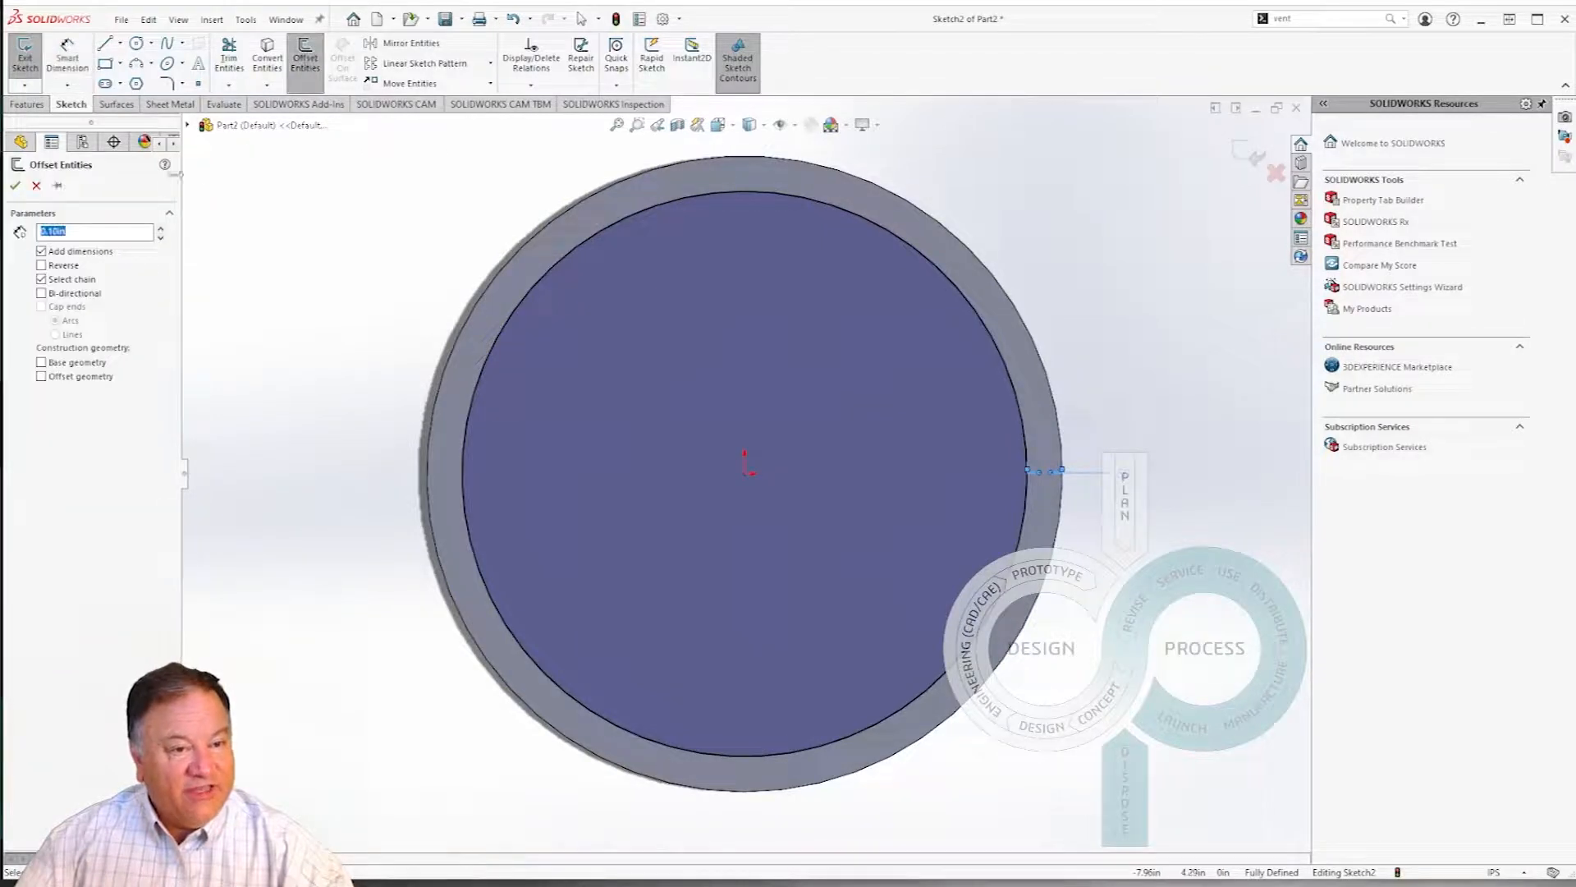
key(BackSpace)
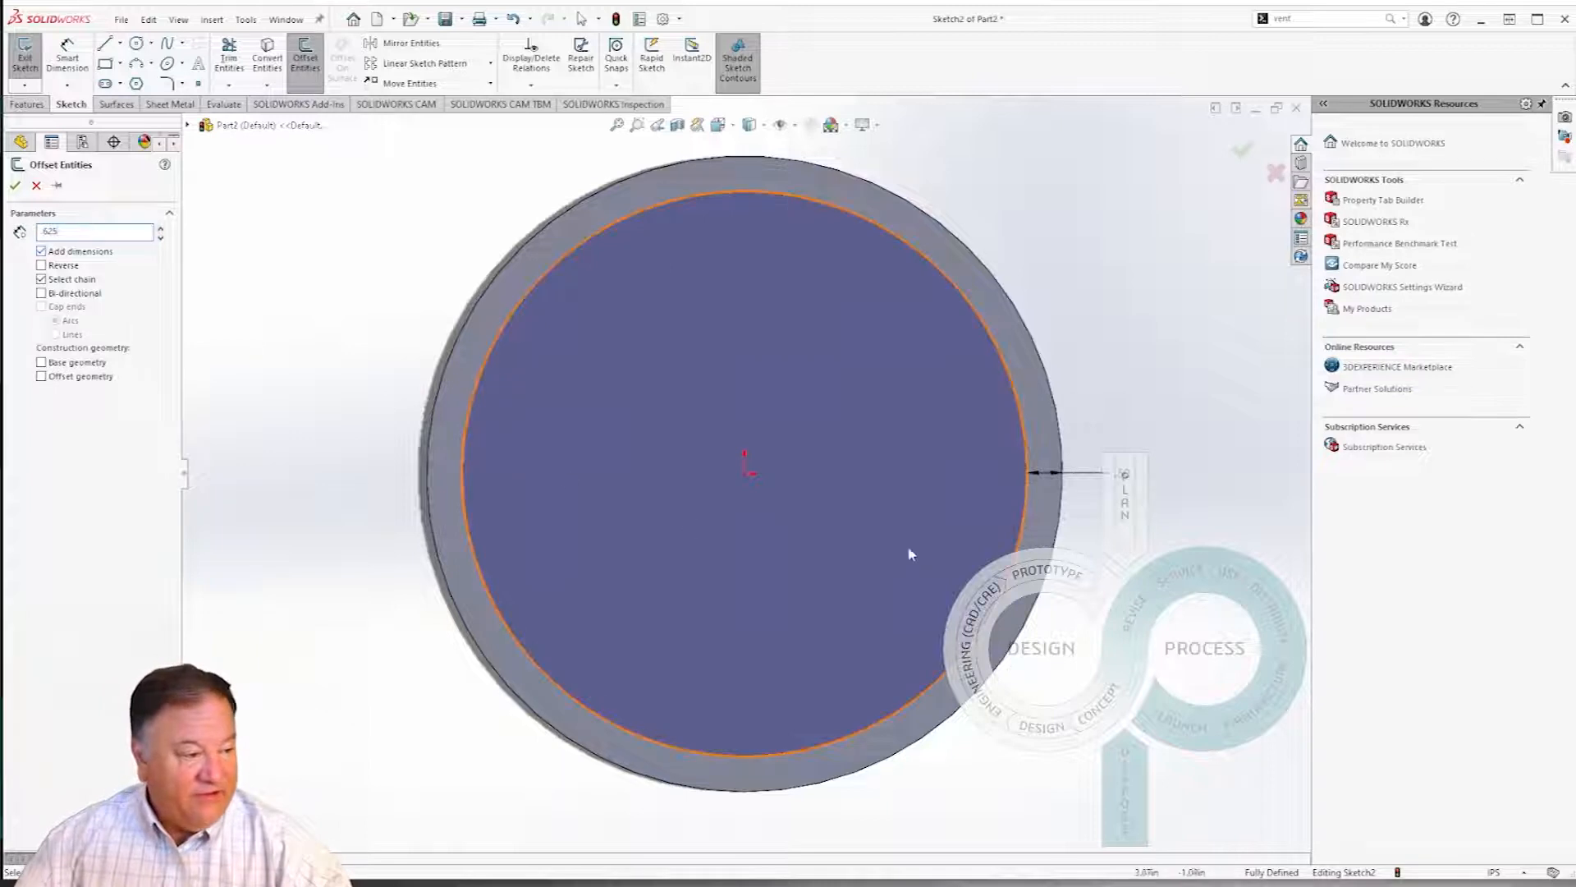
click(1022, 524)
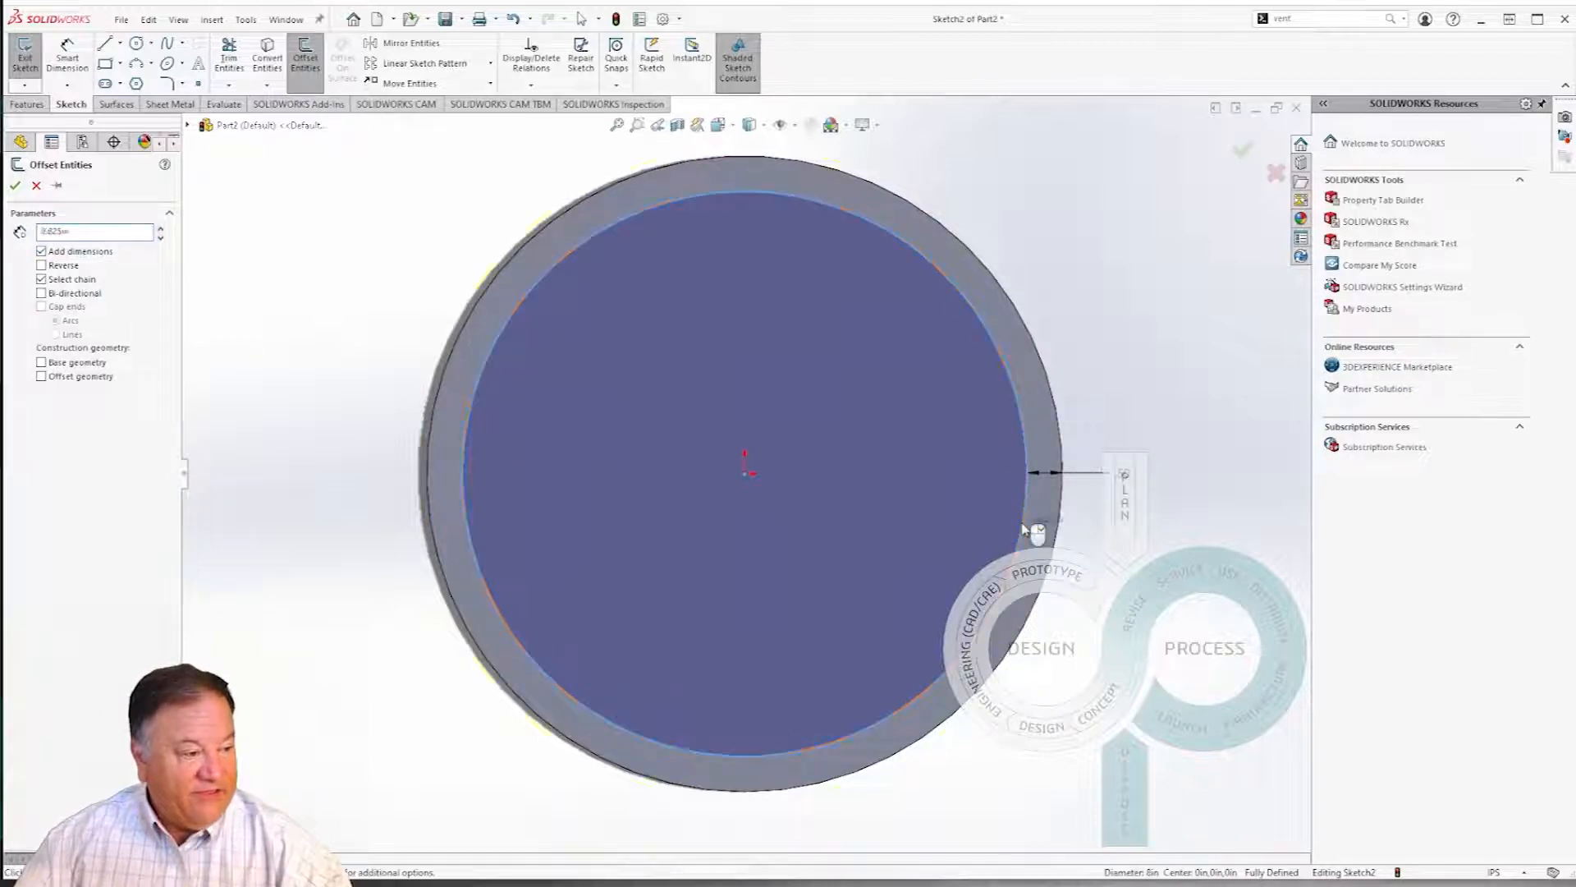
right_click(929, 505)
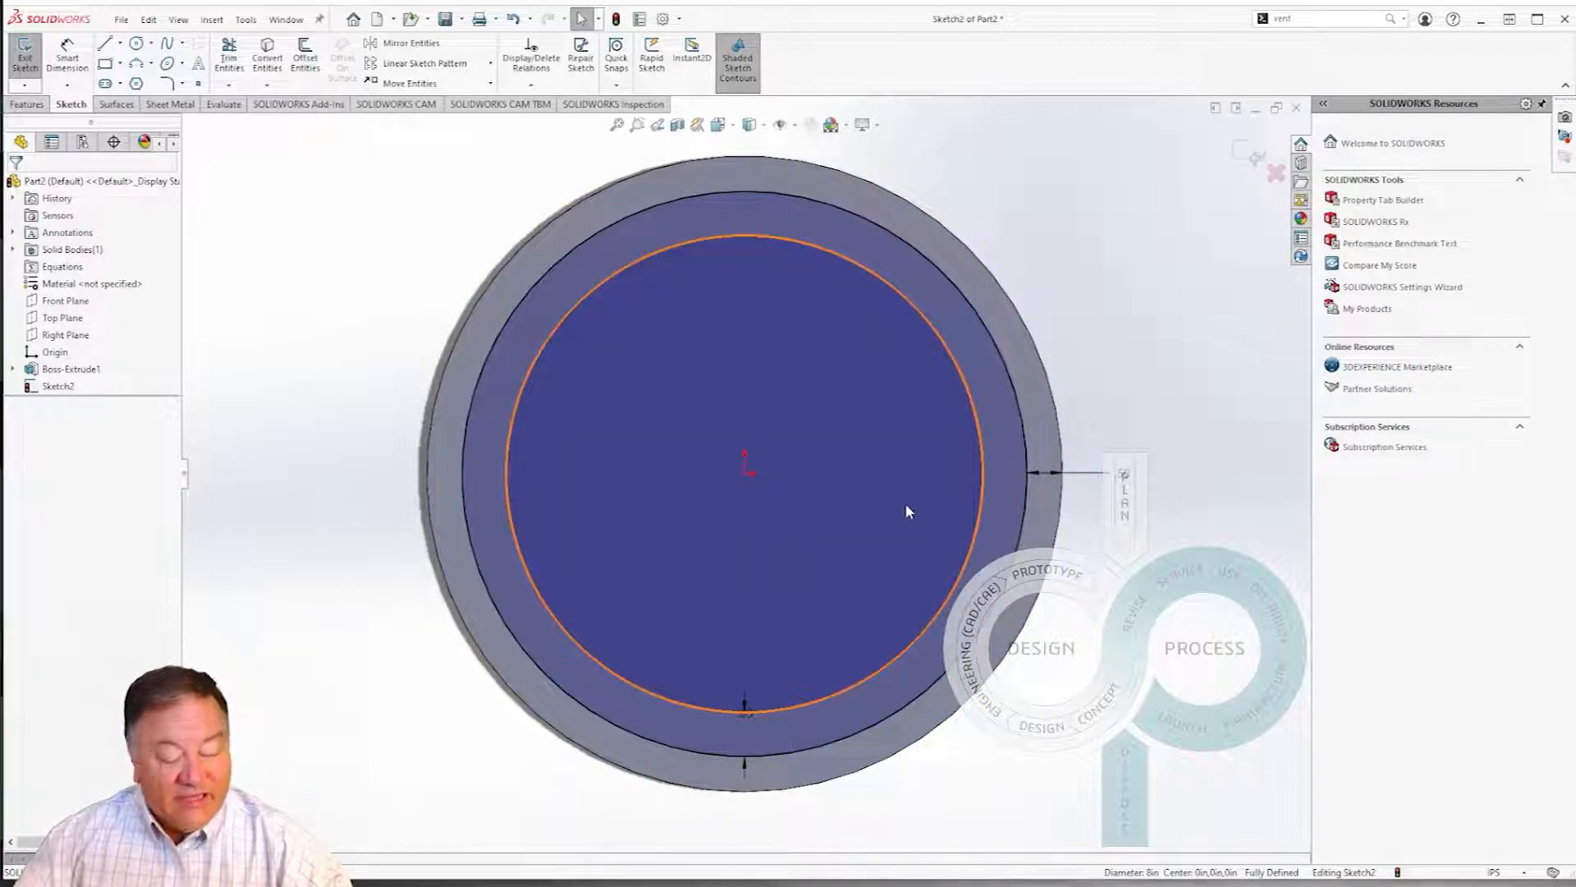
Add three more concentric circles, each offset 0.75 in inward from the current innermost circle
key(Return)
text(.75)
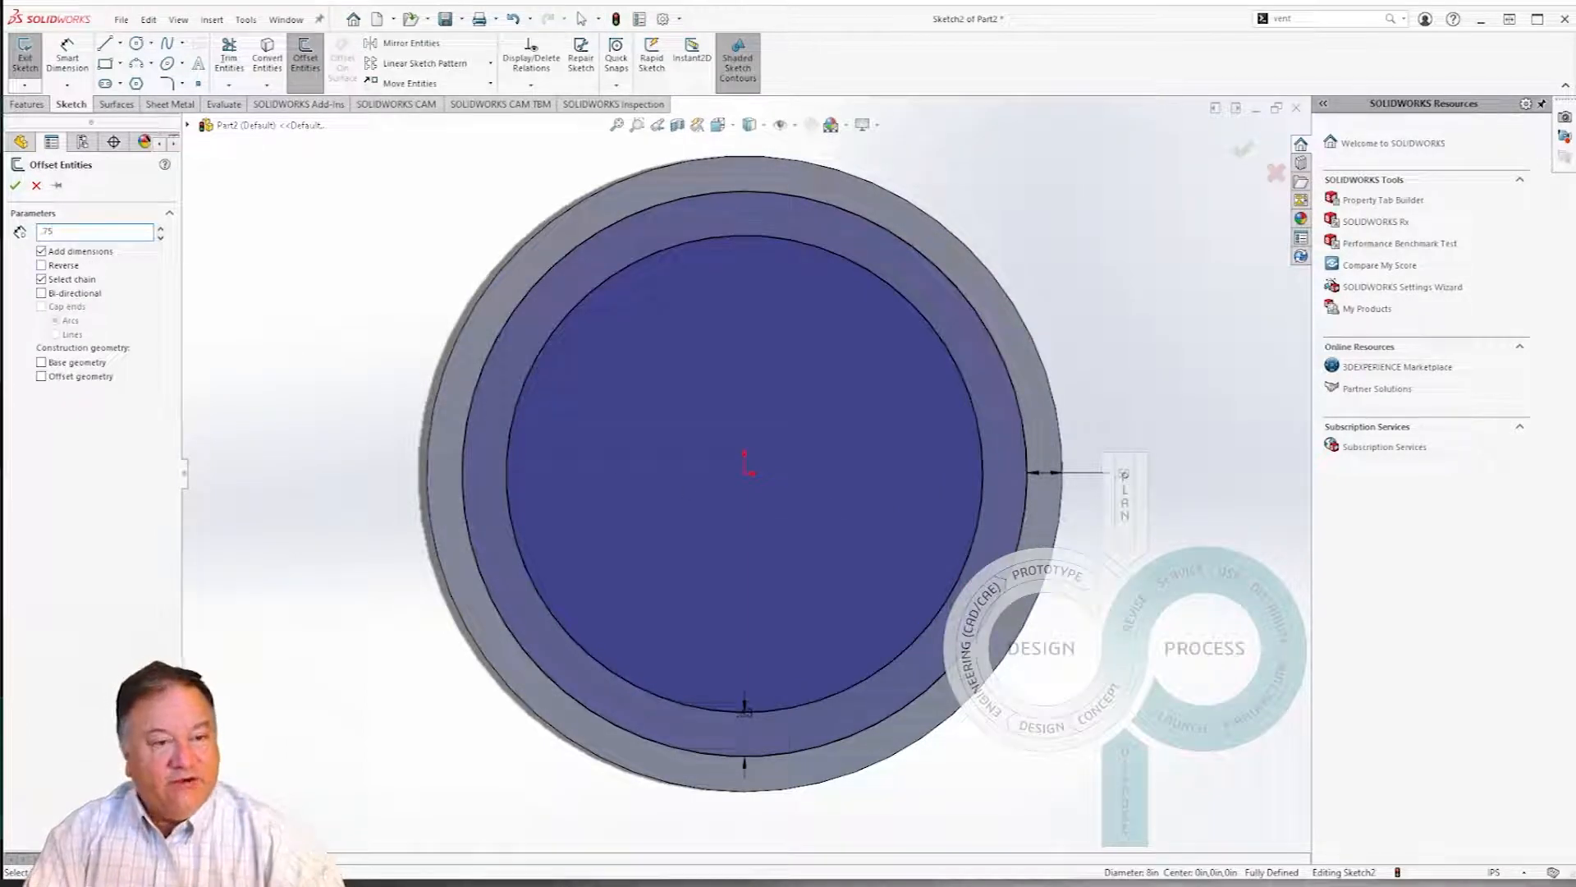
click(532, 393)
click(588, 411)
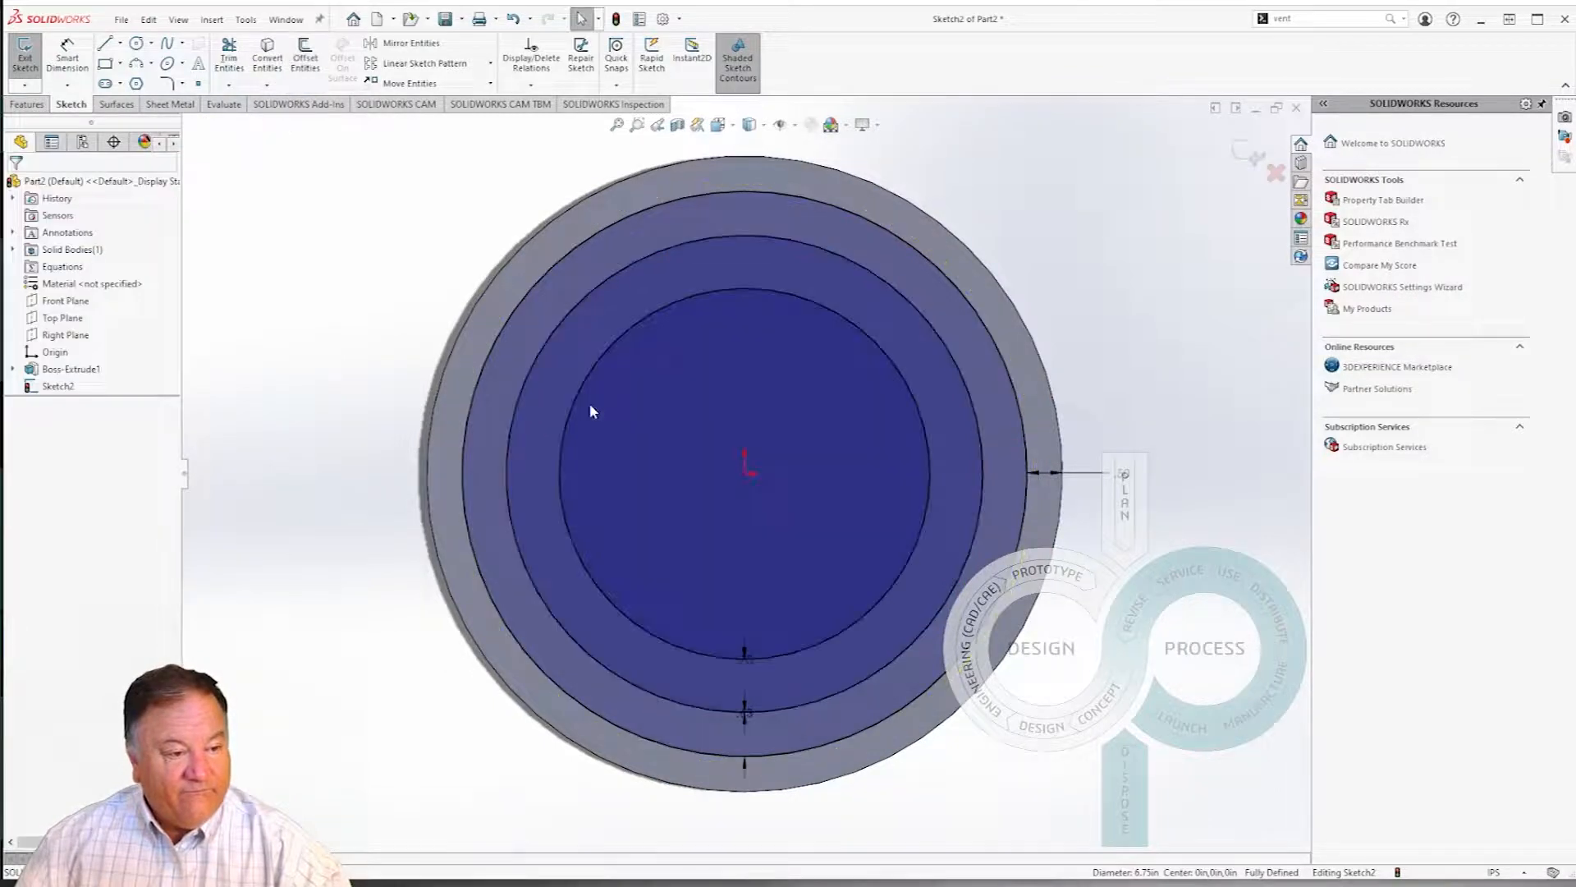
click(588, 406)
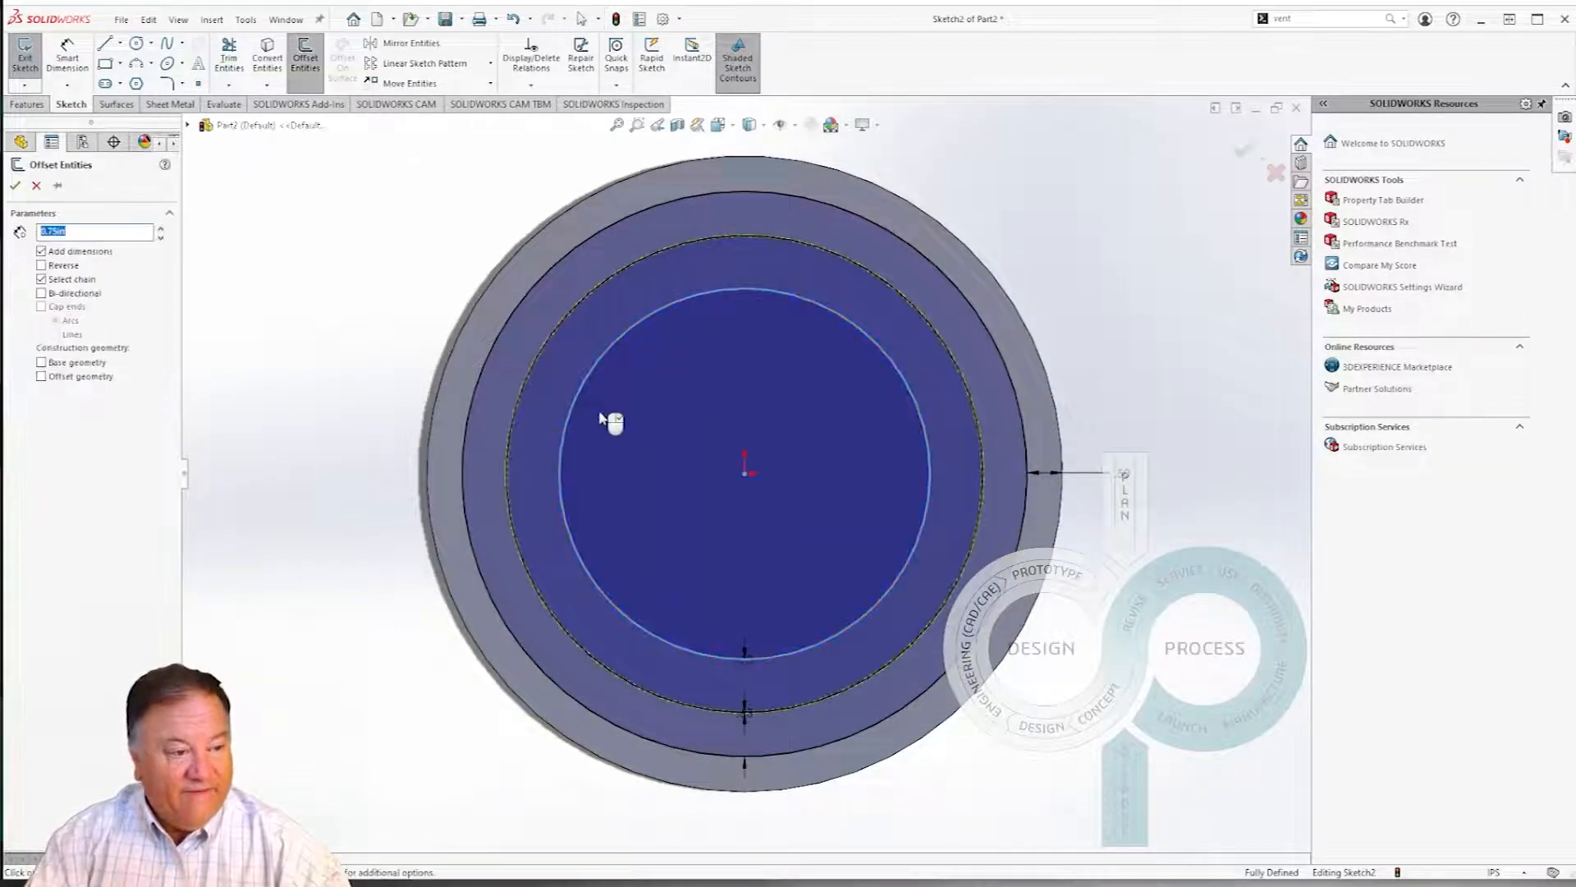
click(605, 415)
key(Return)
click(633, 429)
click(646, 431)
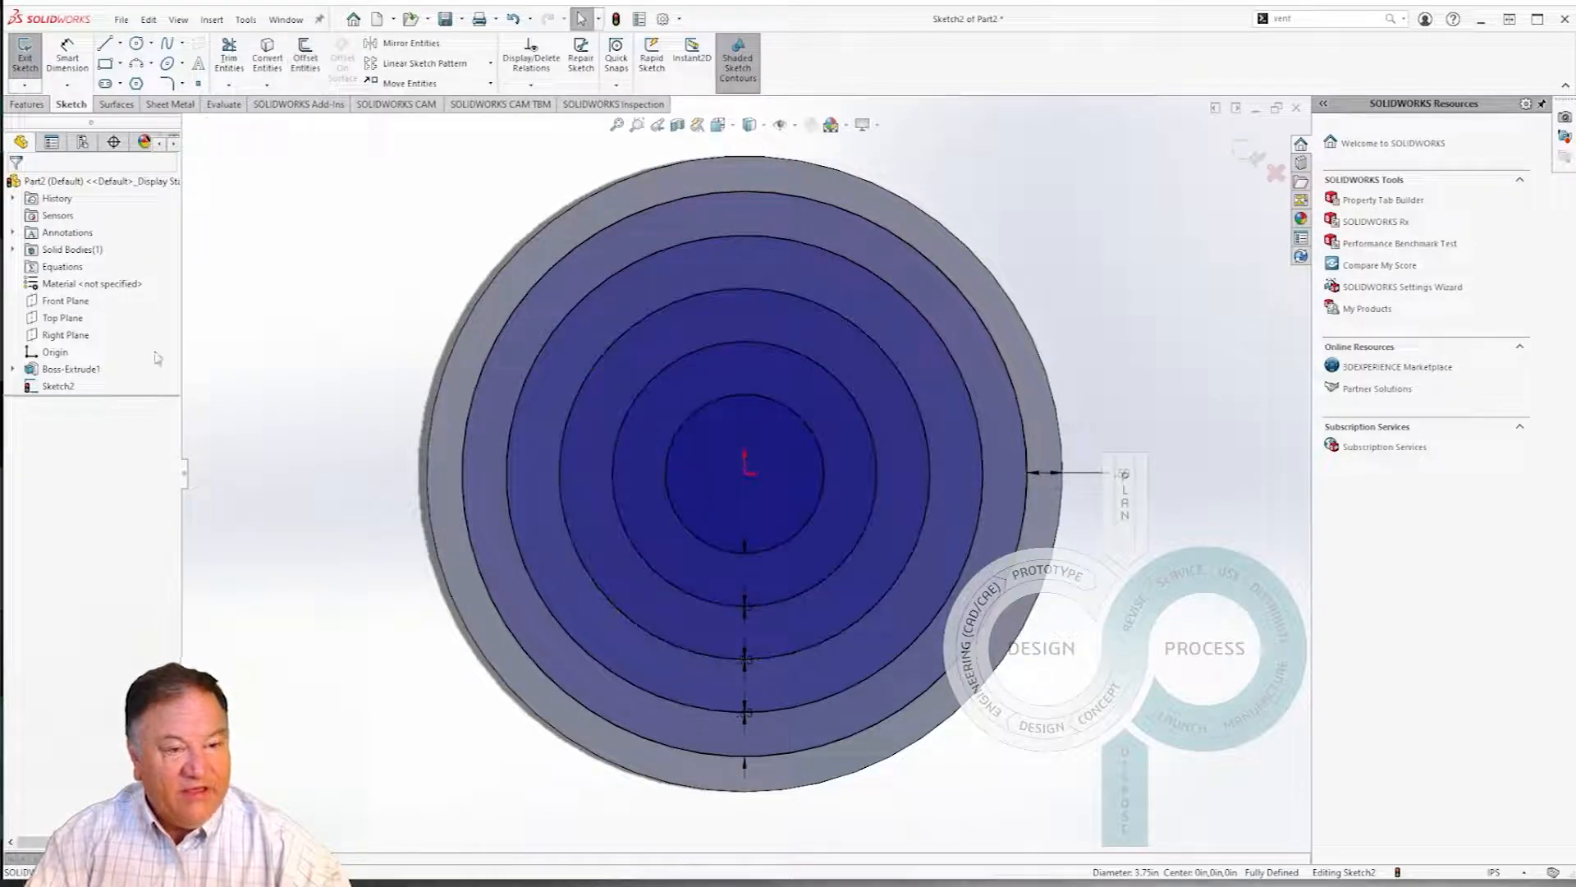
Offset the innermost circle inward by 0.625 in to form the small centre circle
key(Return)
text(.625in)
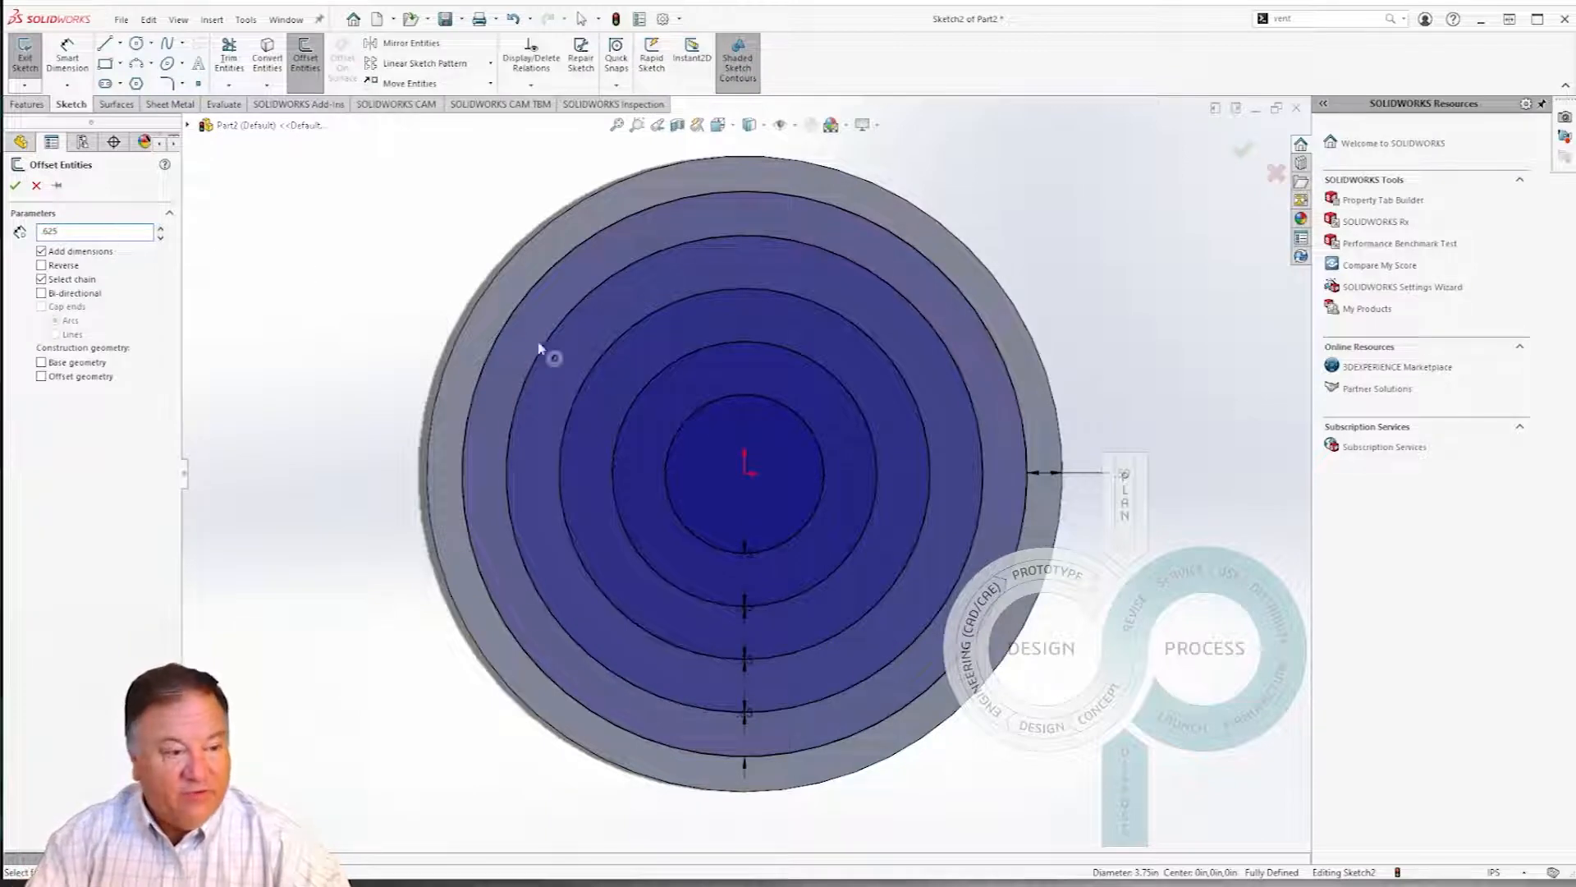
click(668, 466)
click(696, 469)
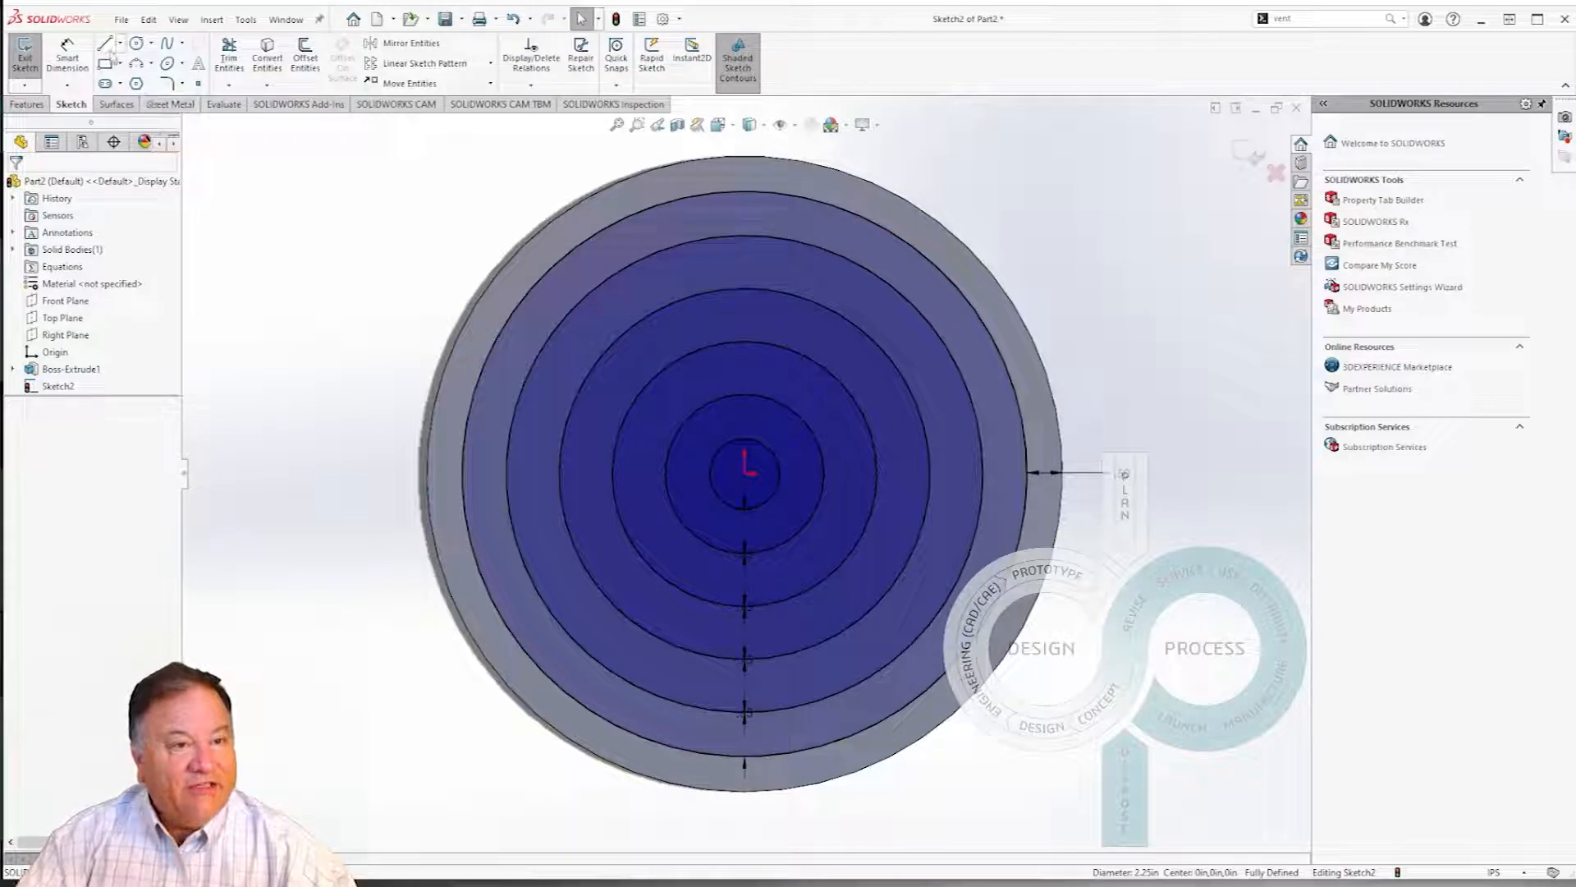
Draw a horizontal line from the origin to the left side of the outermost sketch circle
click(104, 46)
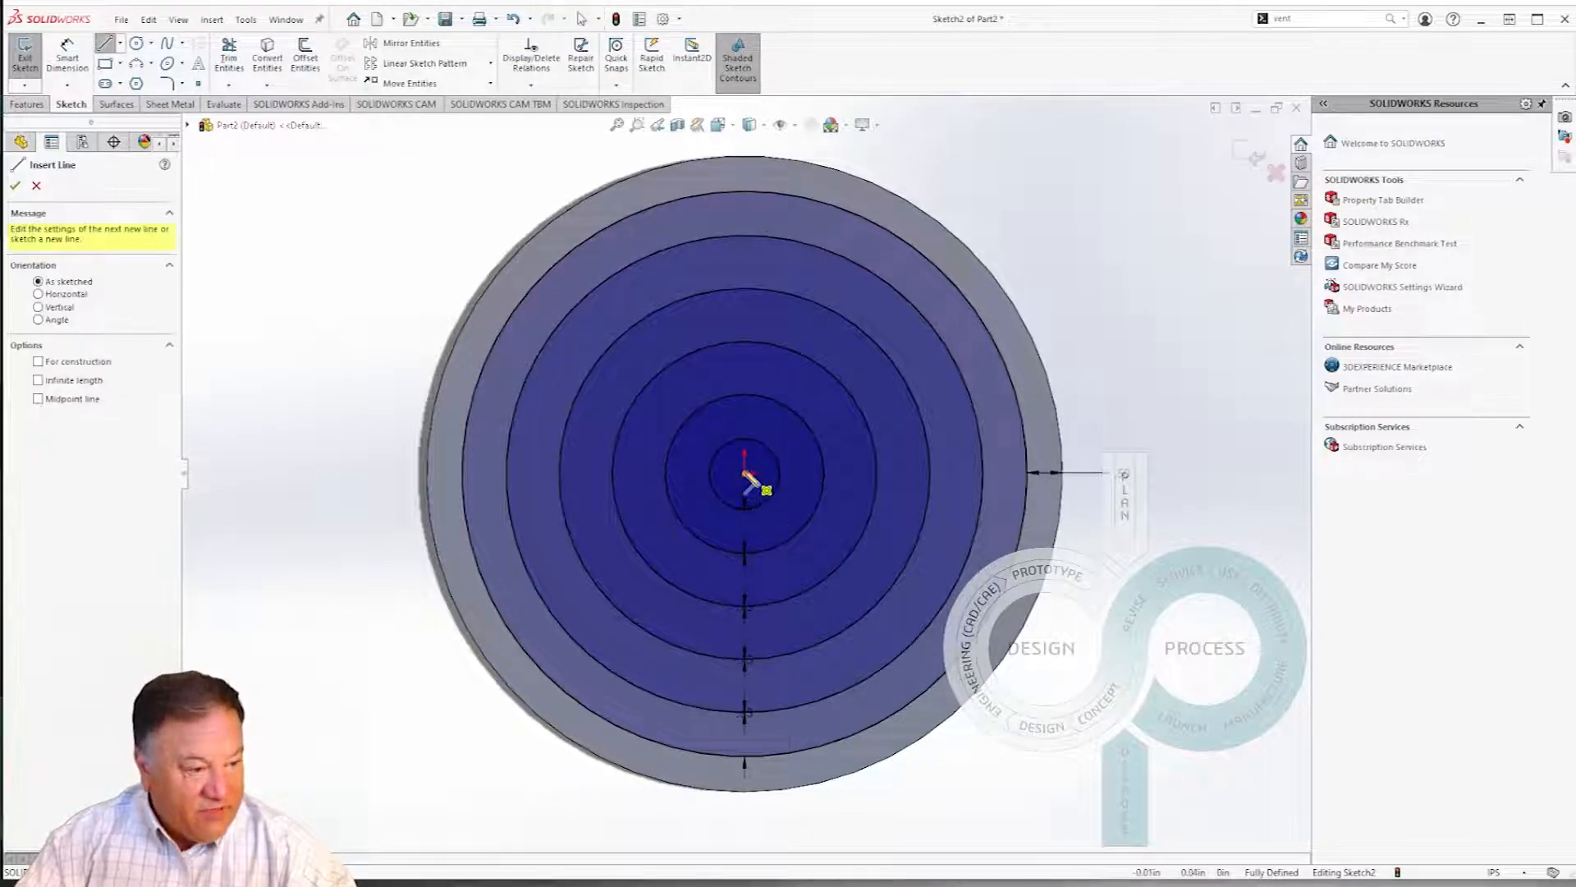
click(745, 474)
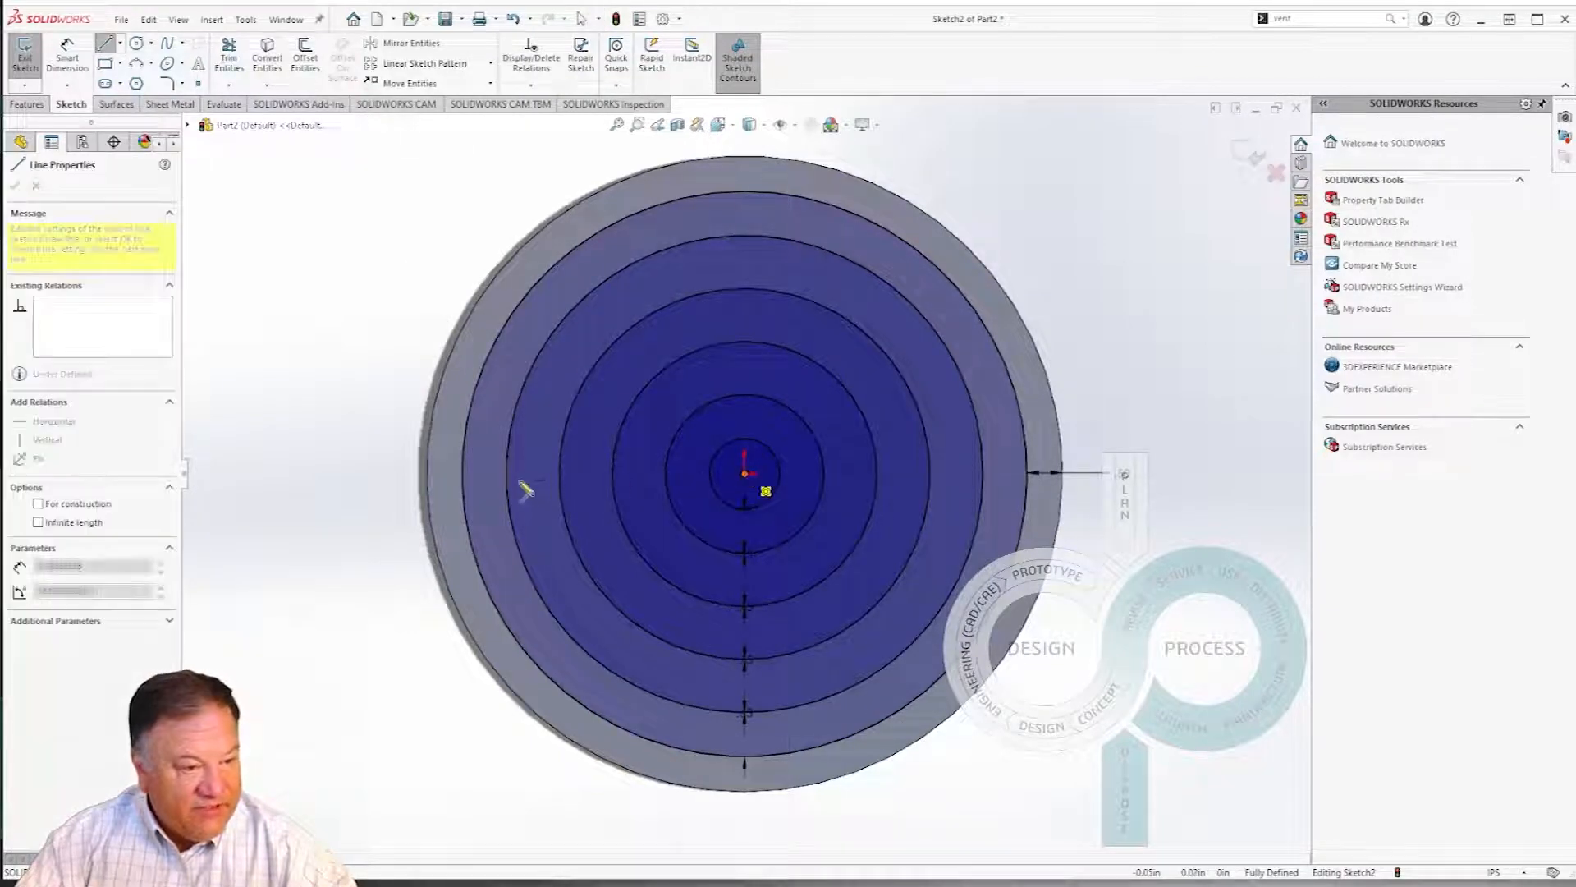
click(462, 474)
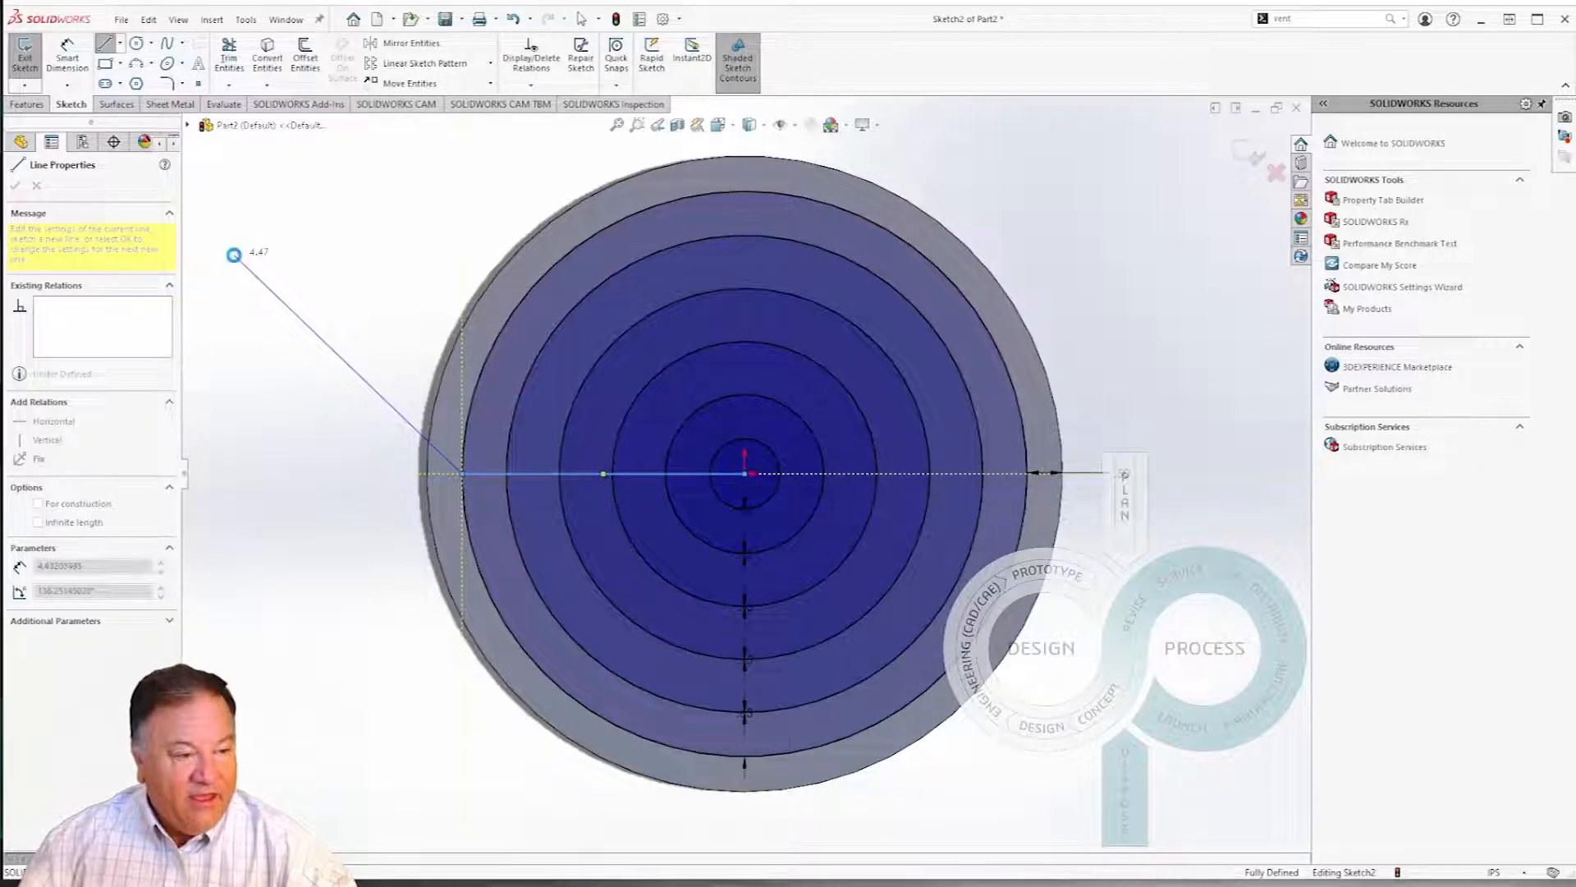
key(Escape)
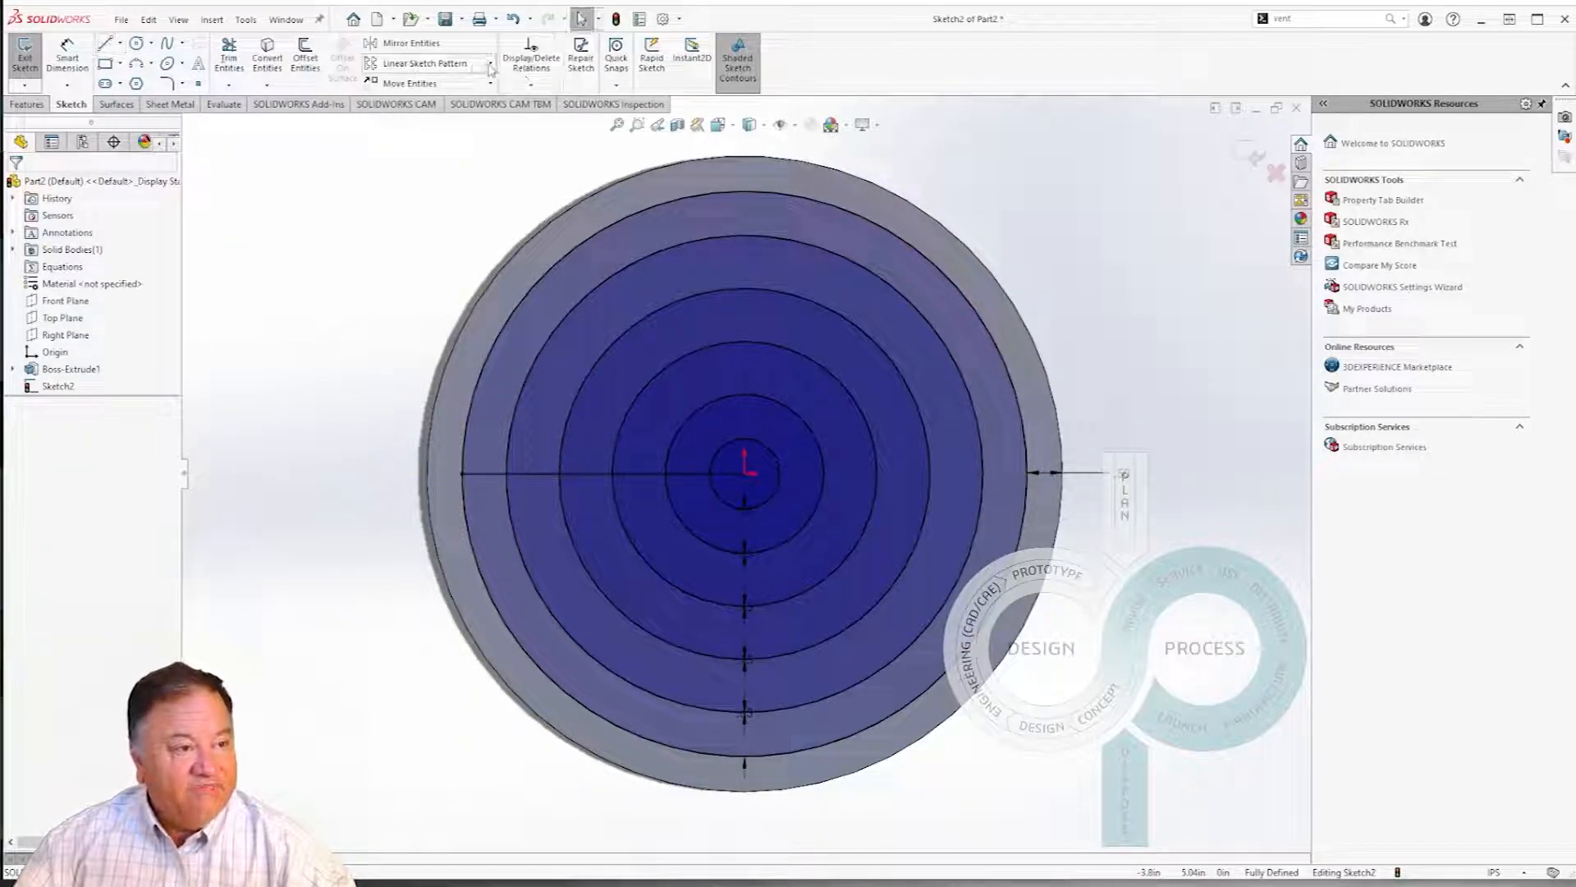
Create a circular sketch pattern of the horizontal line about the origin with 5 equally spaced instances over 360 degrees
click(489, 64)
click(431, 84)
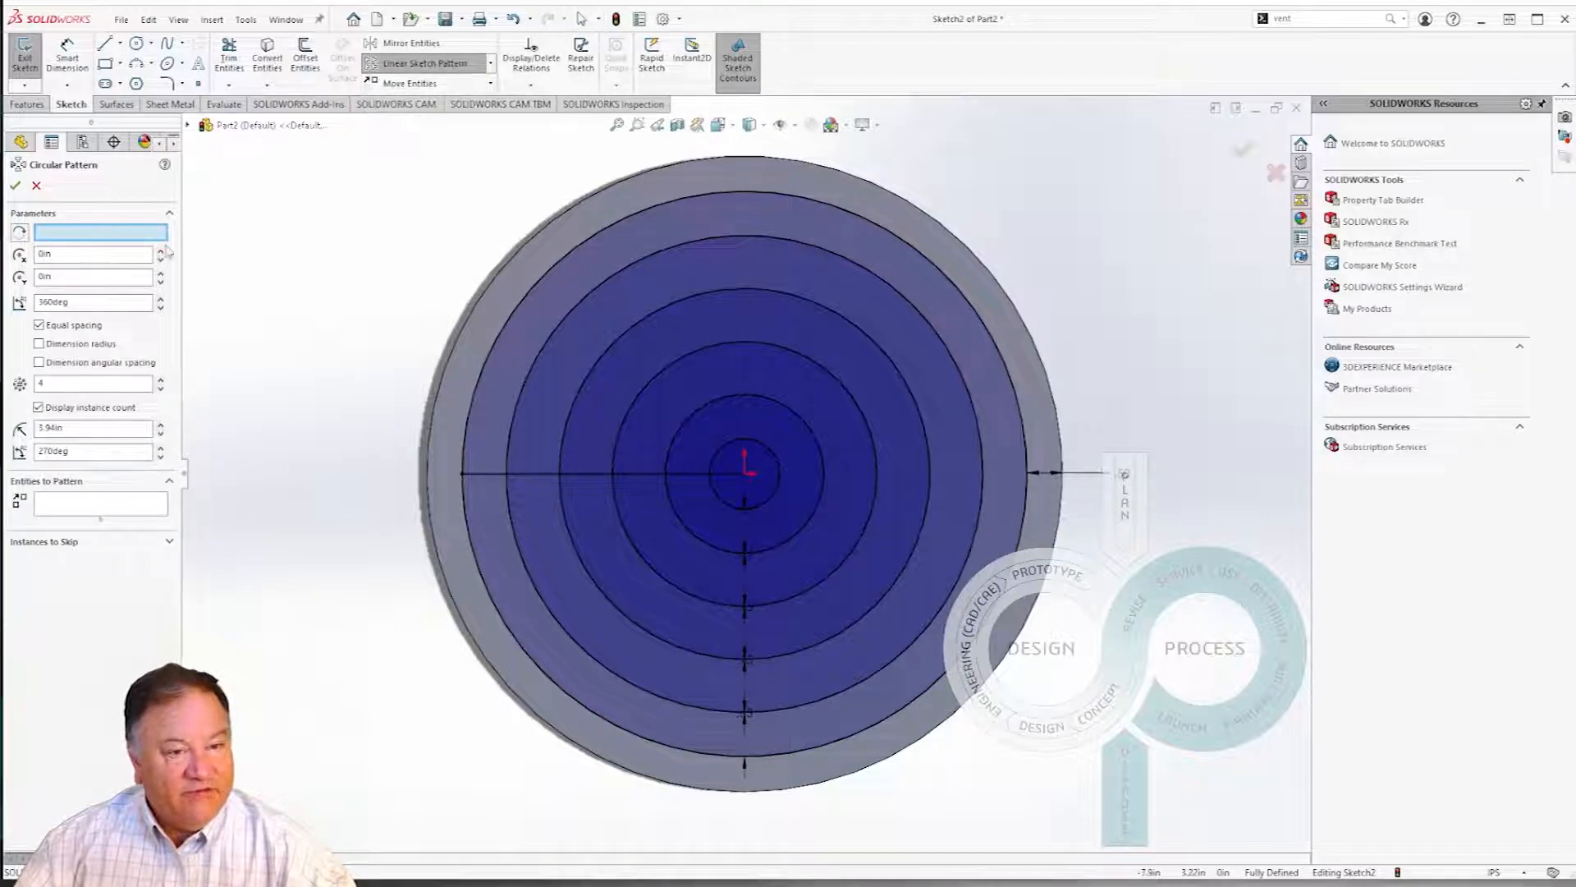
click(722, 477)
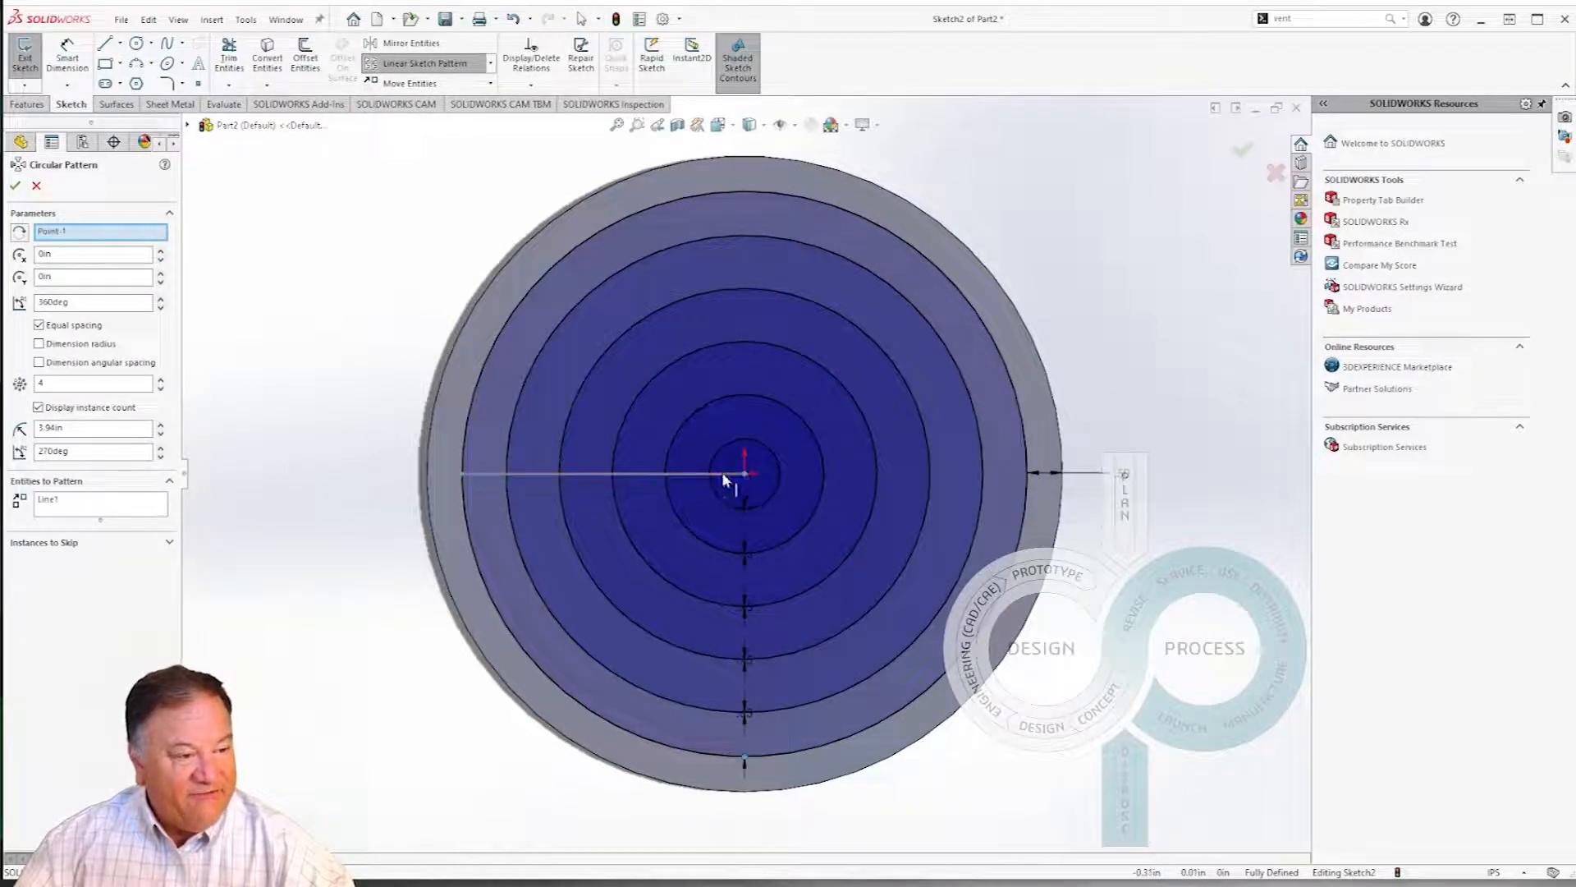
click(98, 503)
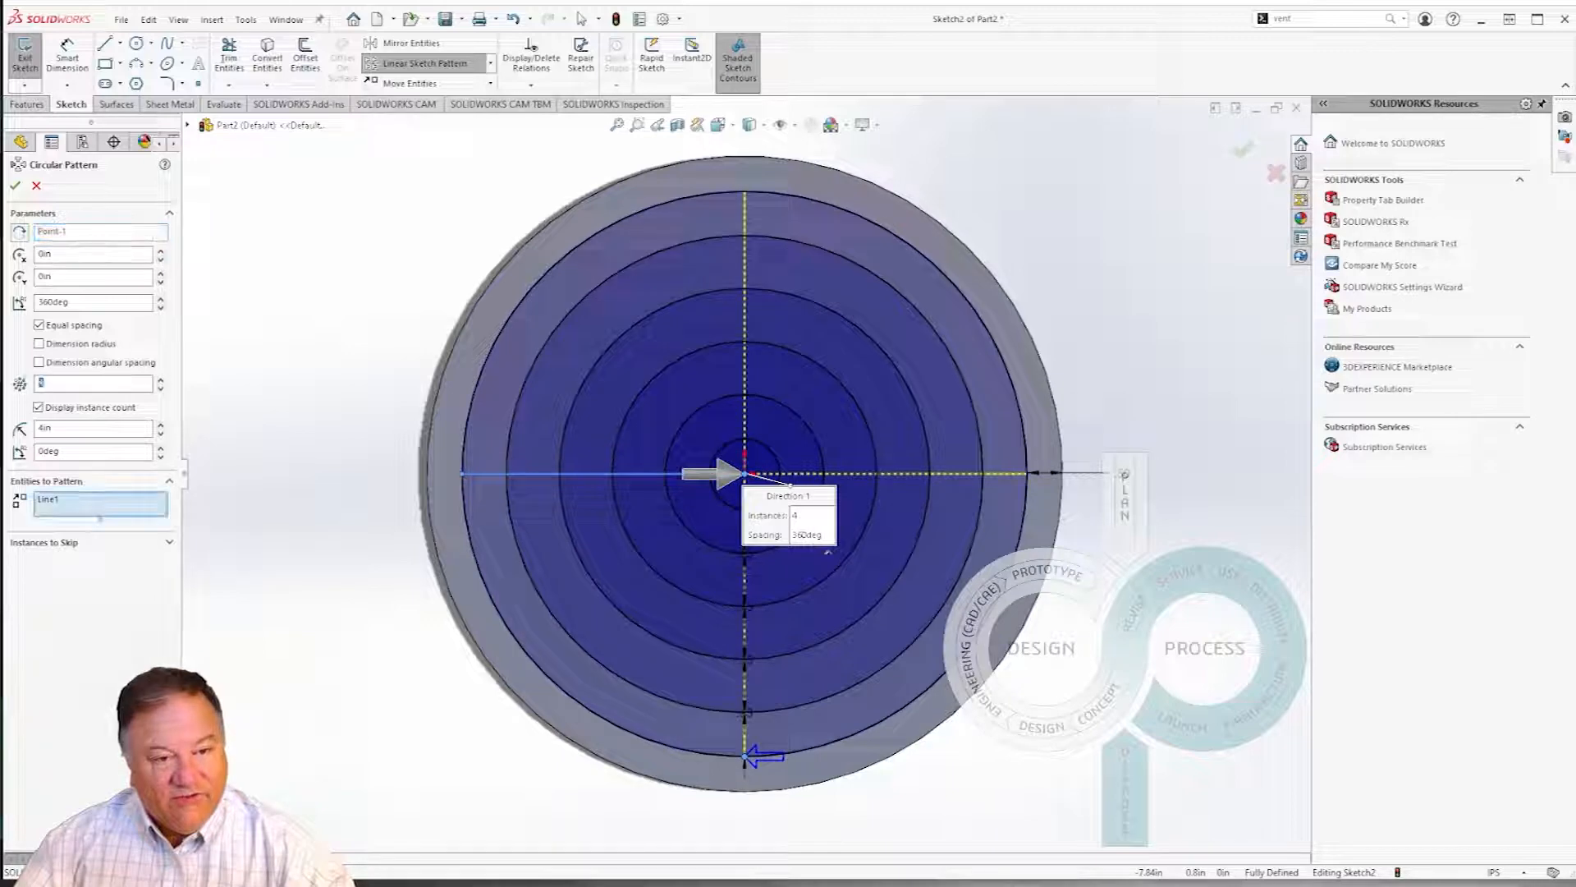
text(5)
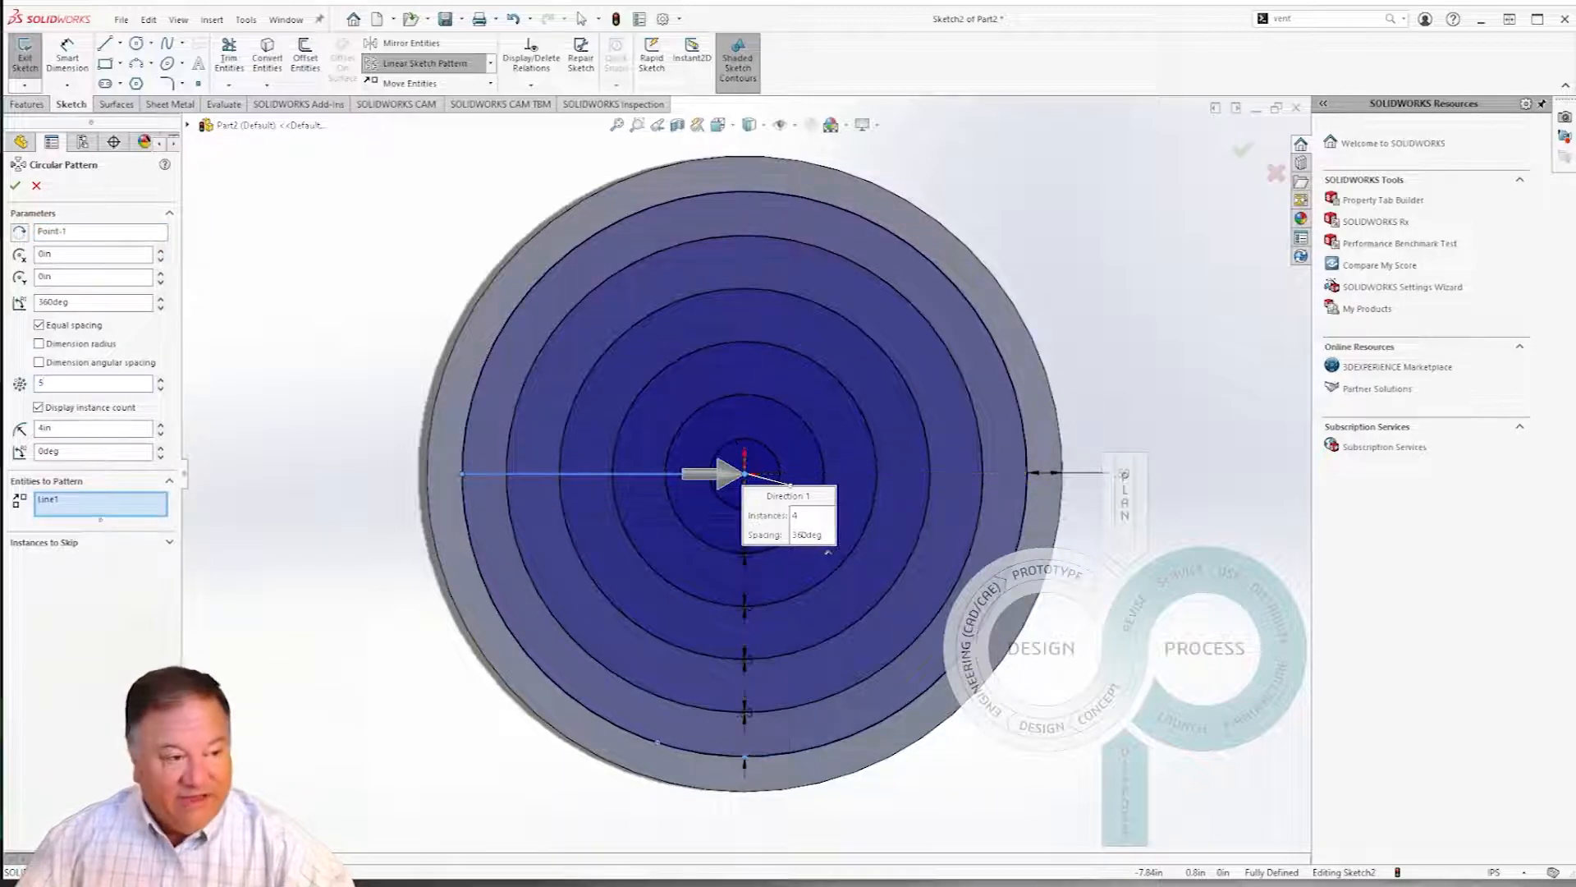
click(15, 186)
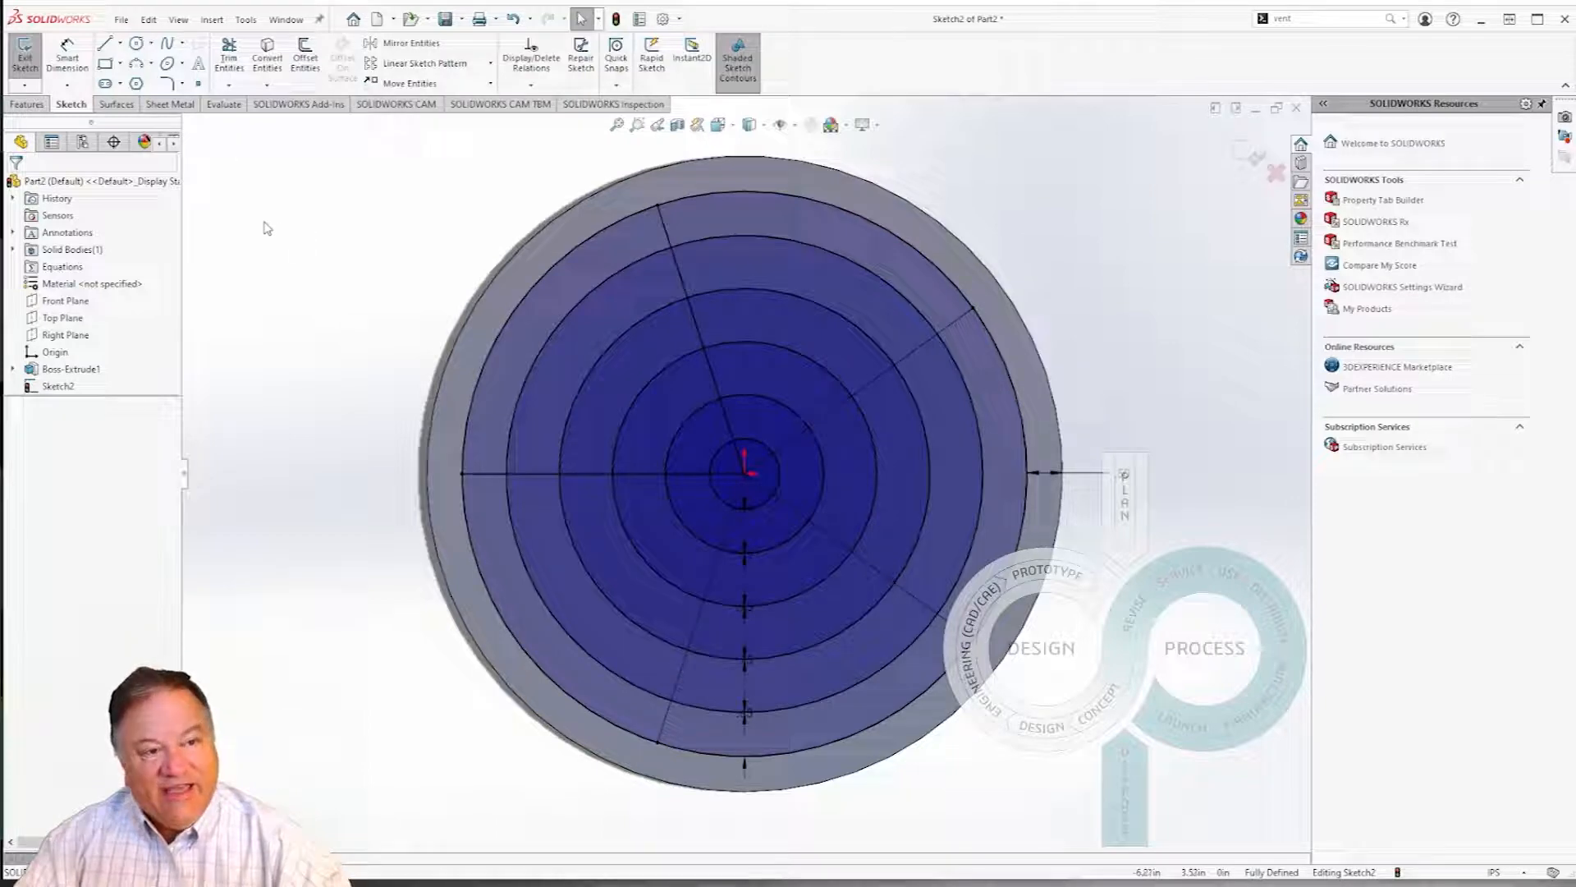
Locate the Vent command and start a vent feature with the completed circle-and-spoke sketch
click(171, 105)
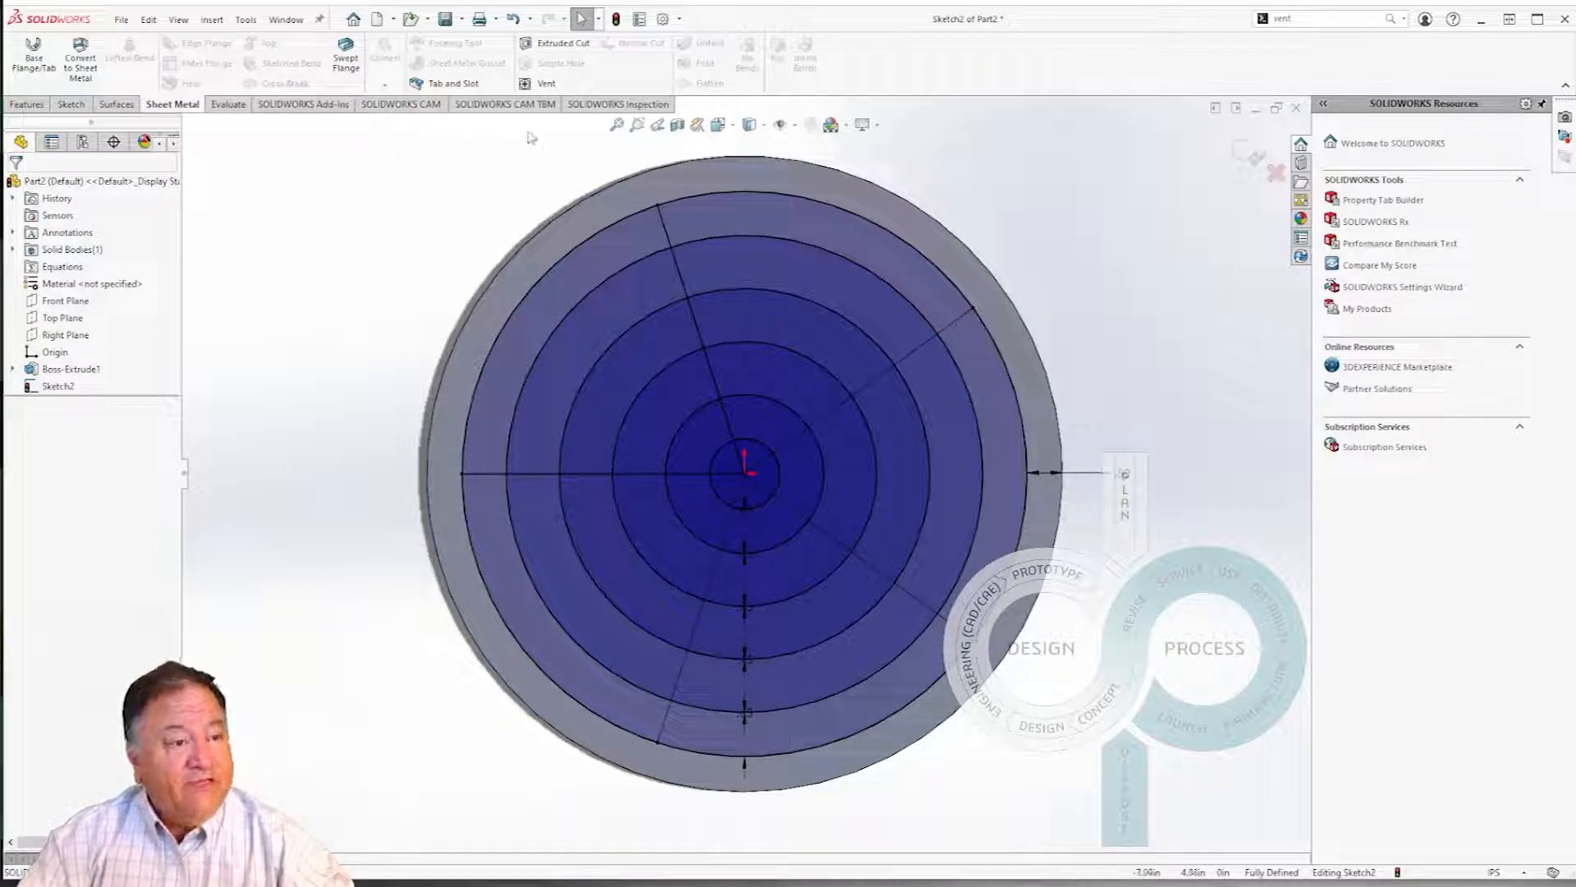
click(1309, 17)
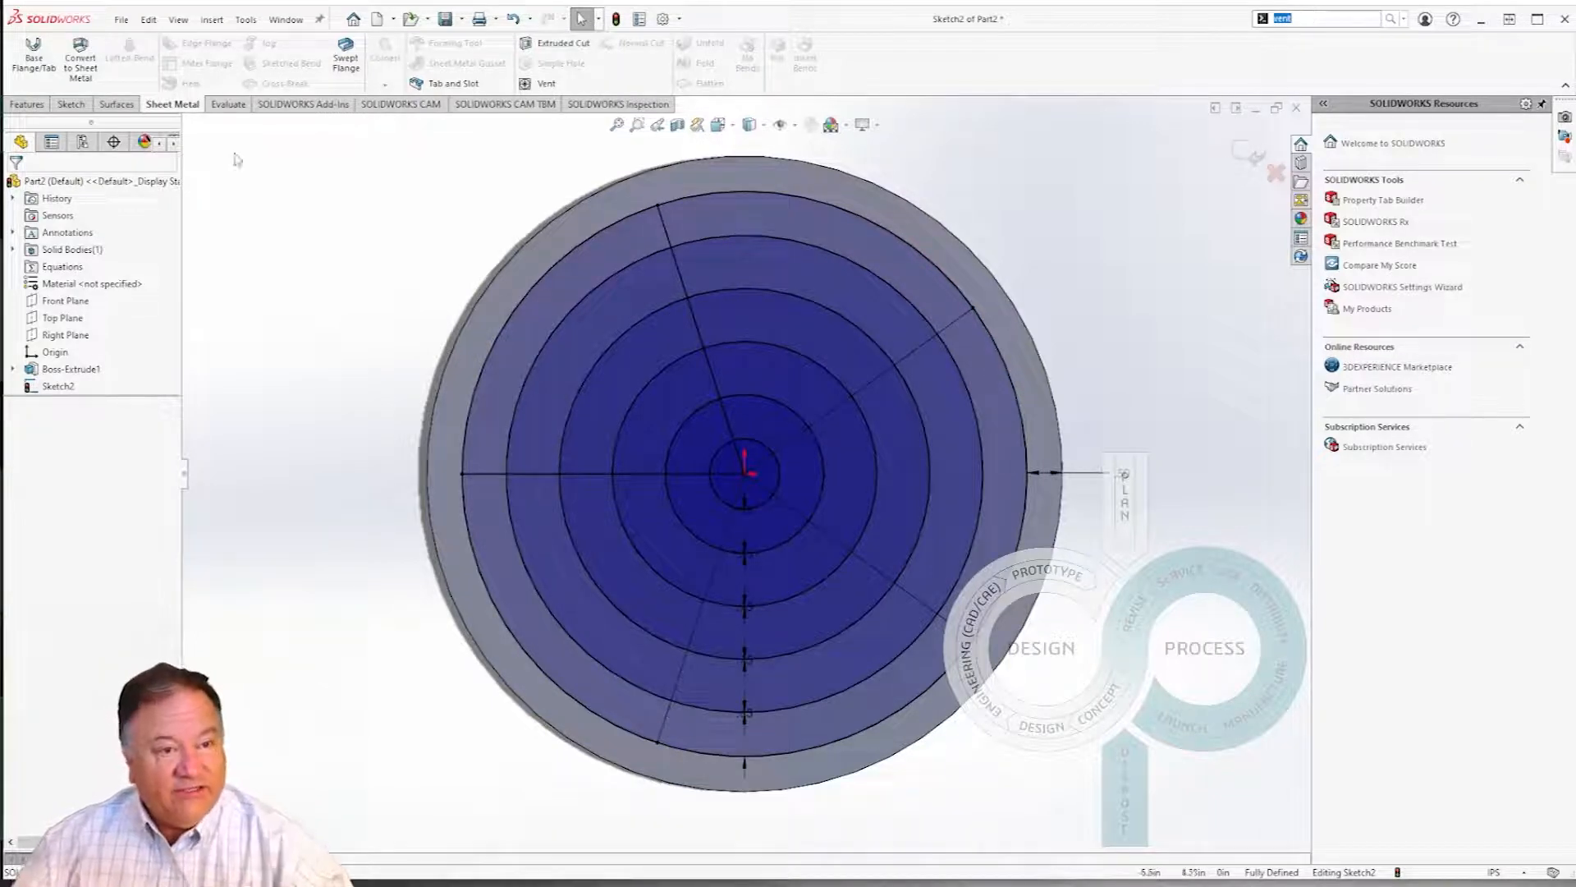
click(27, 105)
click(1316, 16)
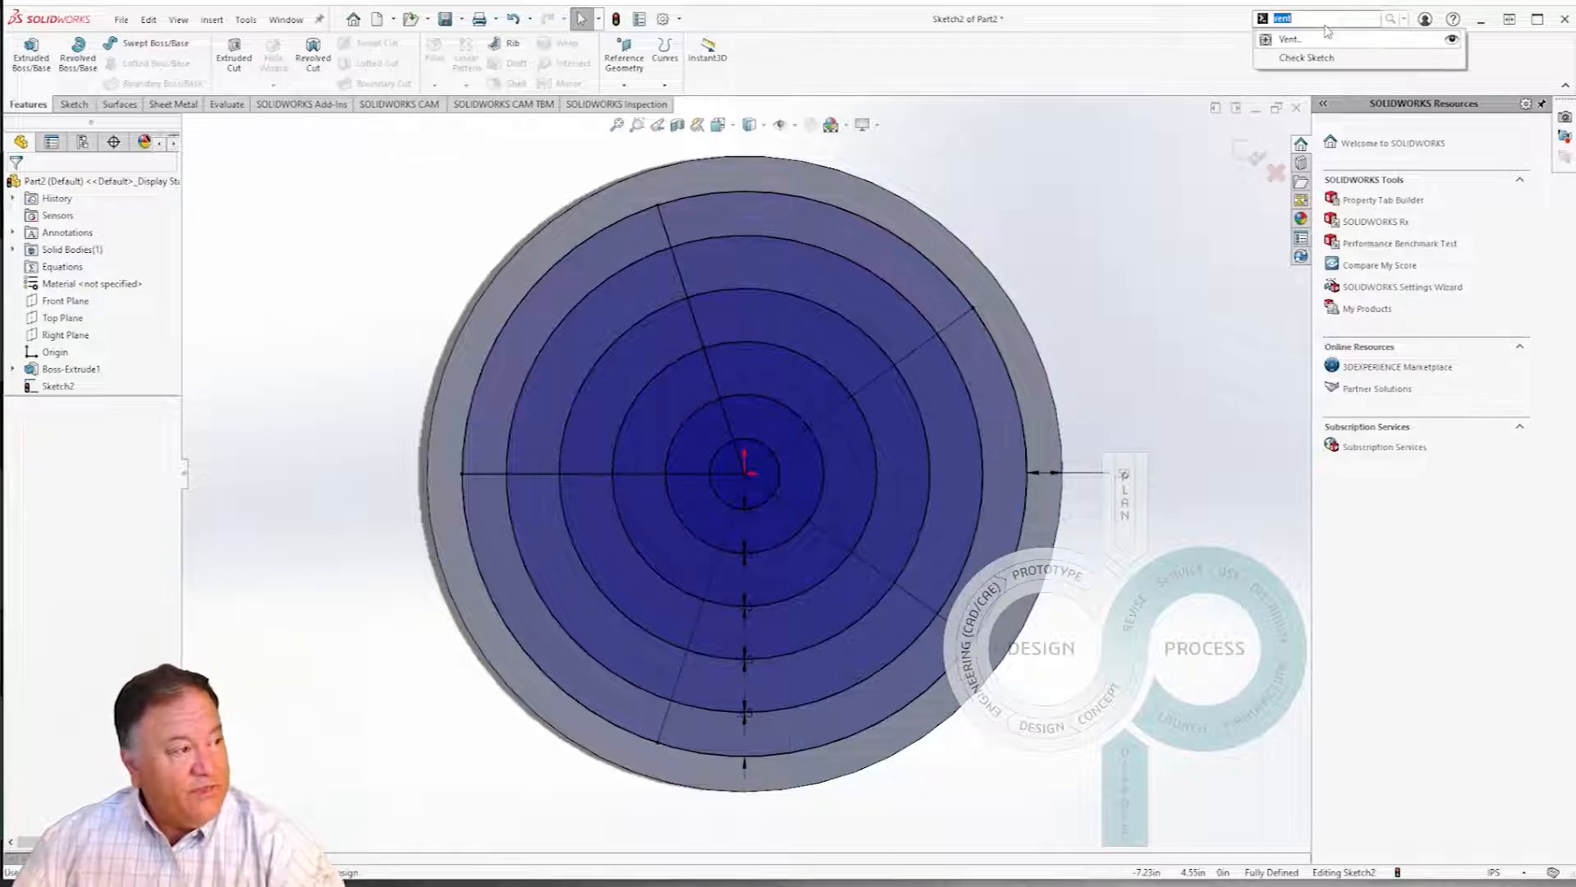
click(1453, 41)
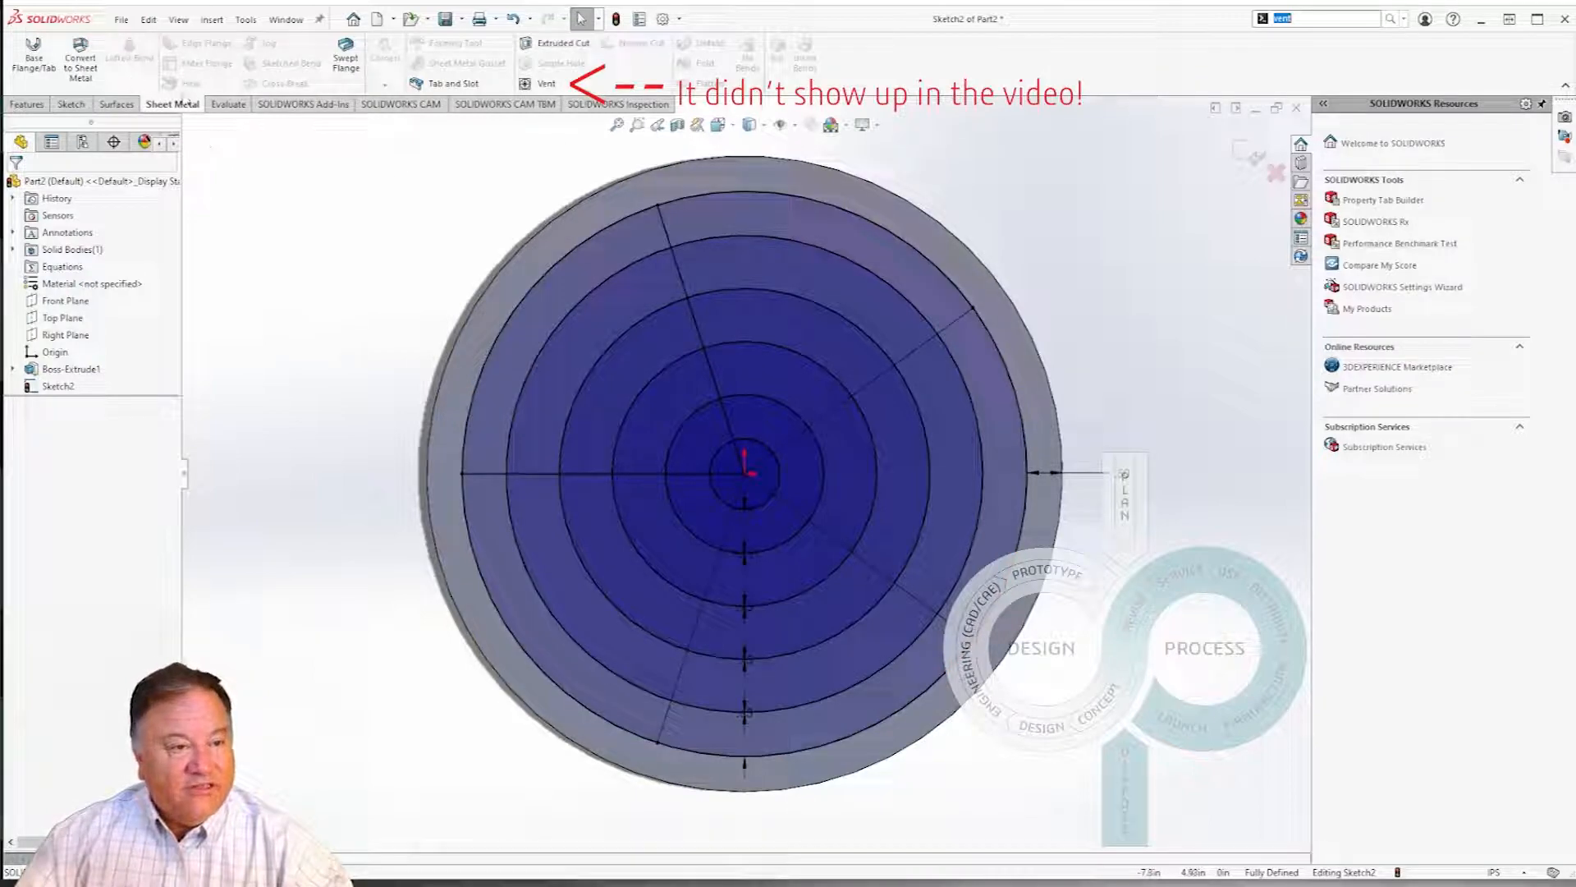
click(550, 85)
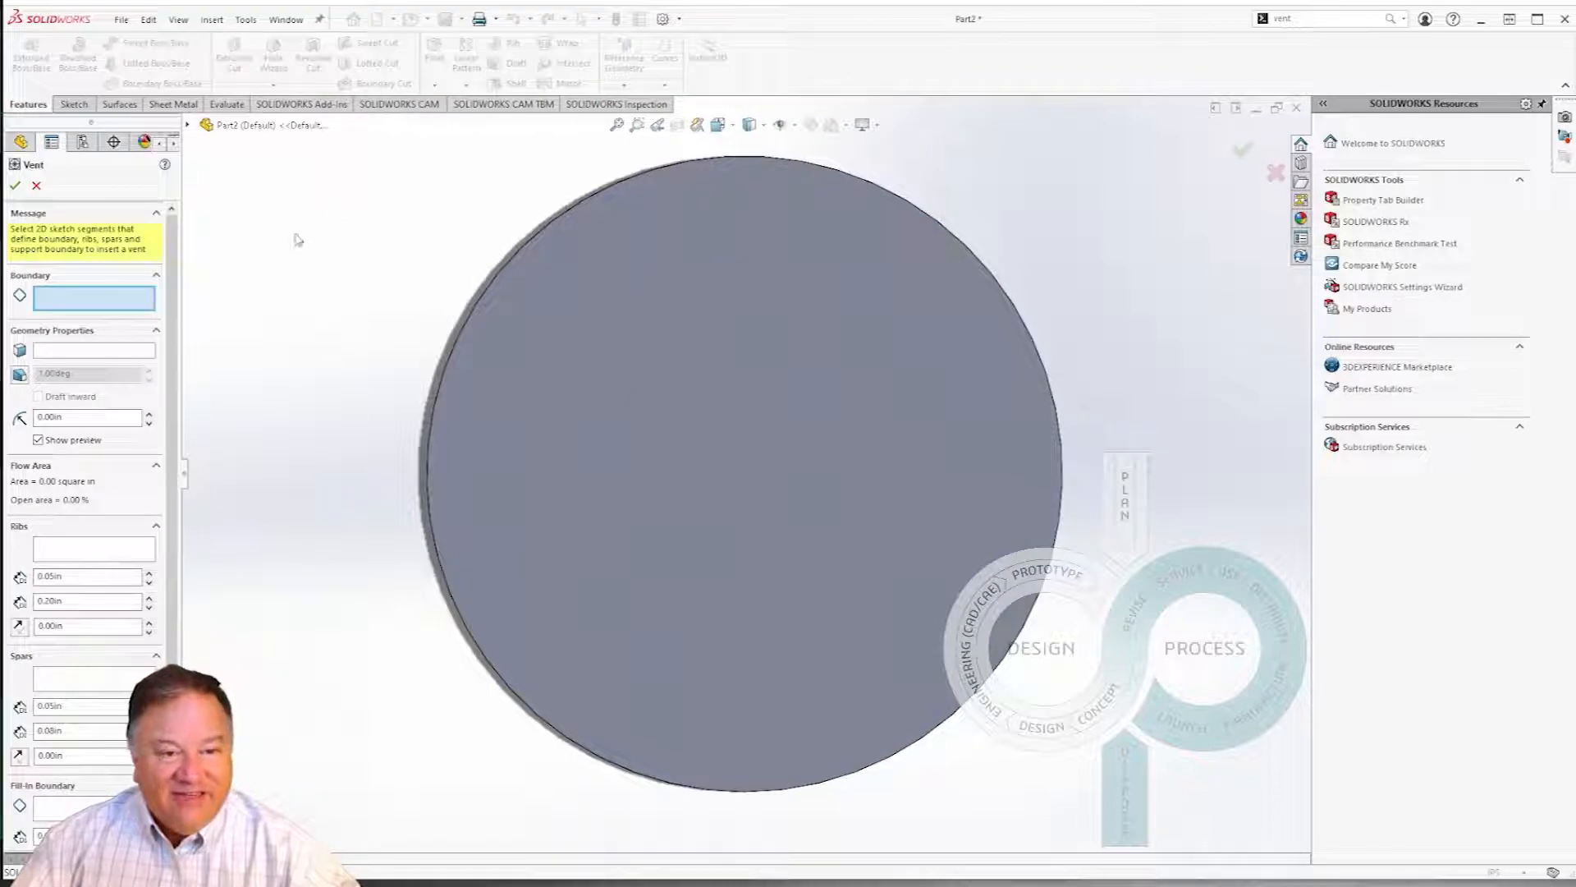
Use the outermost sketch circle as the vent boundary and set the rib, spar and fill-in depths to 0.125 in
click(546, 280)
middle_drag(336, 394, 288, 291)
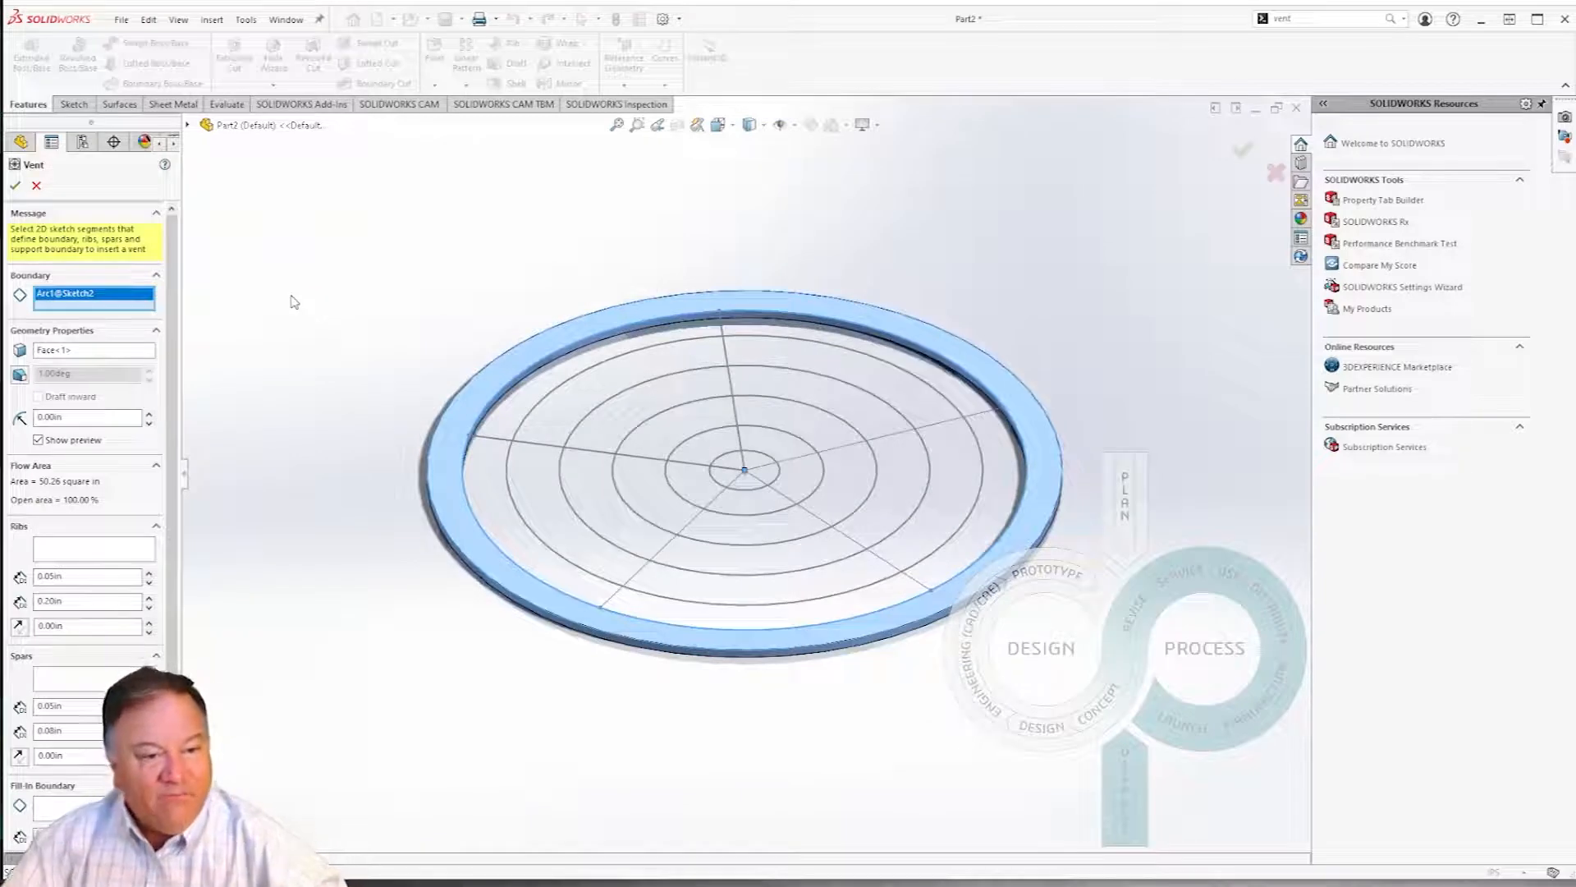
double_click(96, 577)
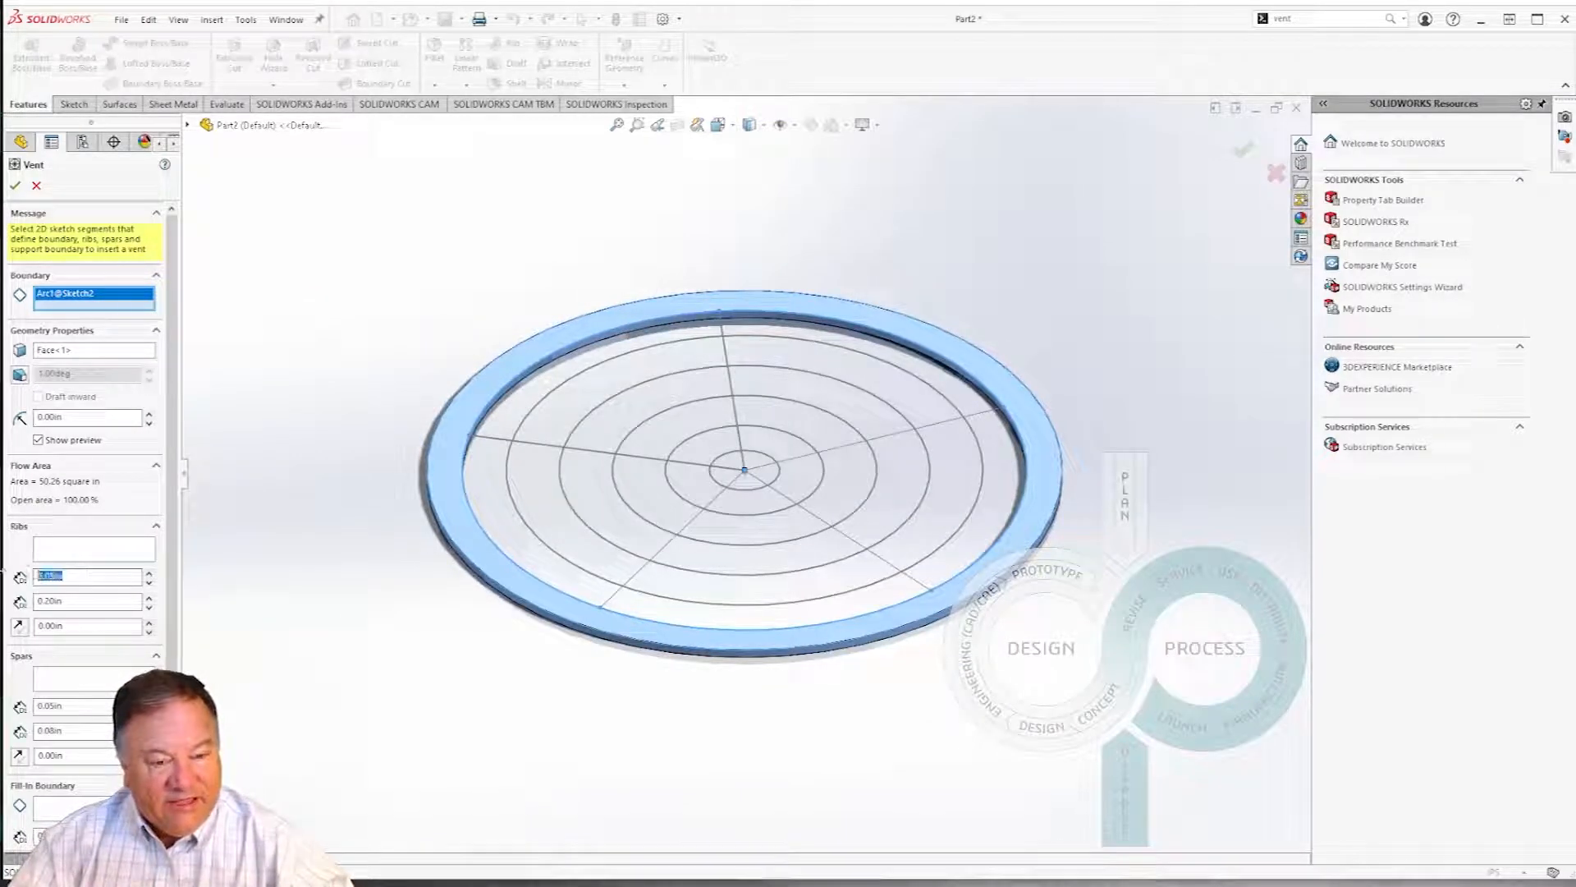
text(.125)
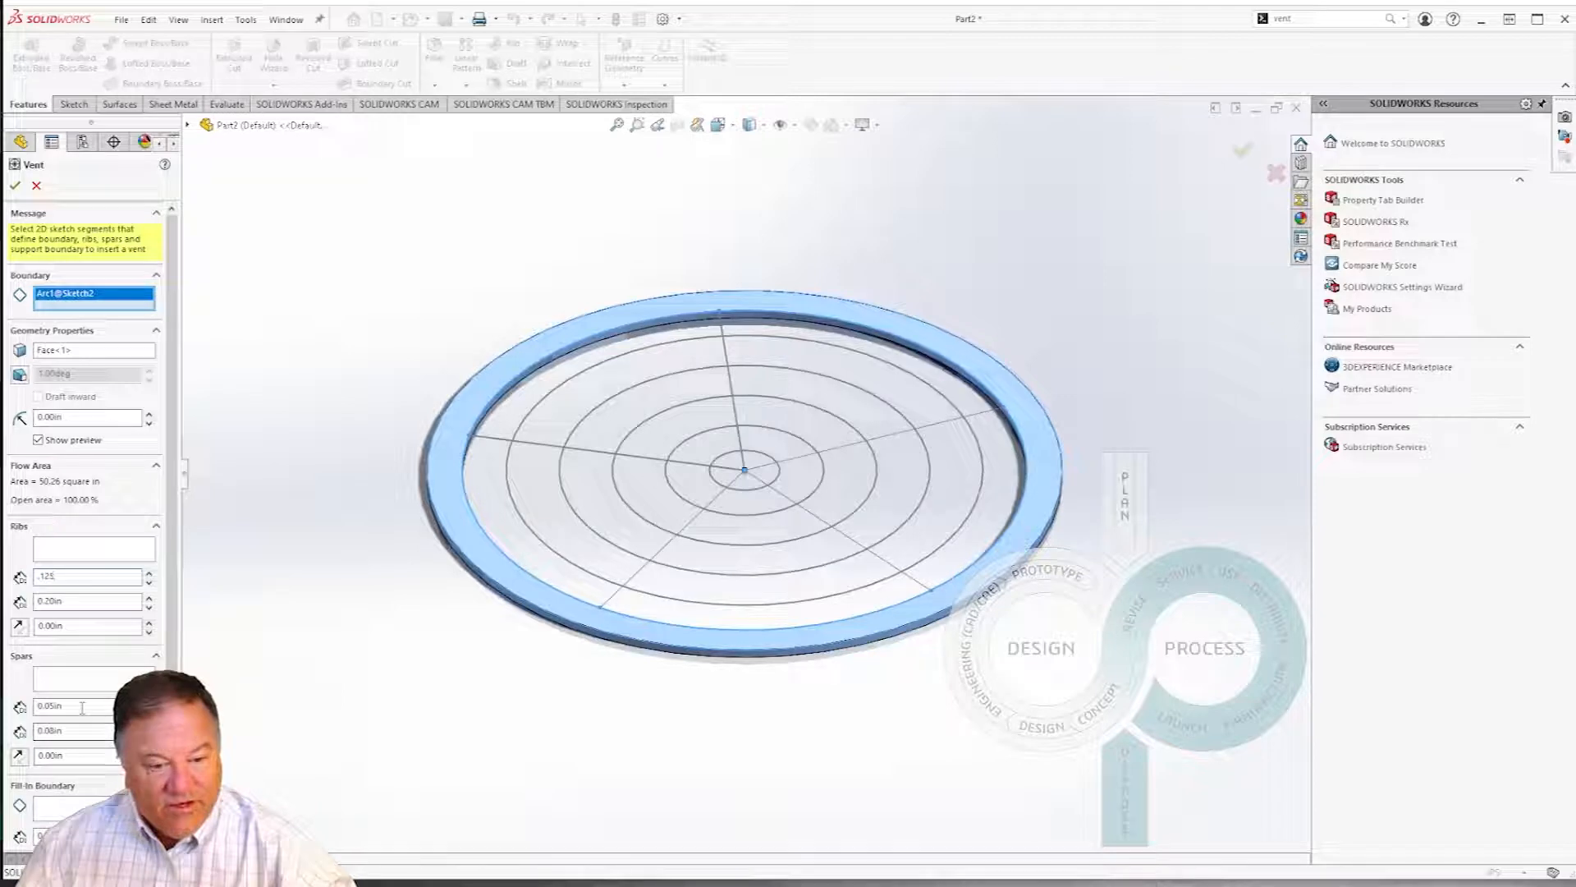
double_click(82, 708)
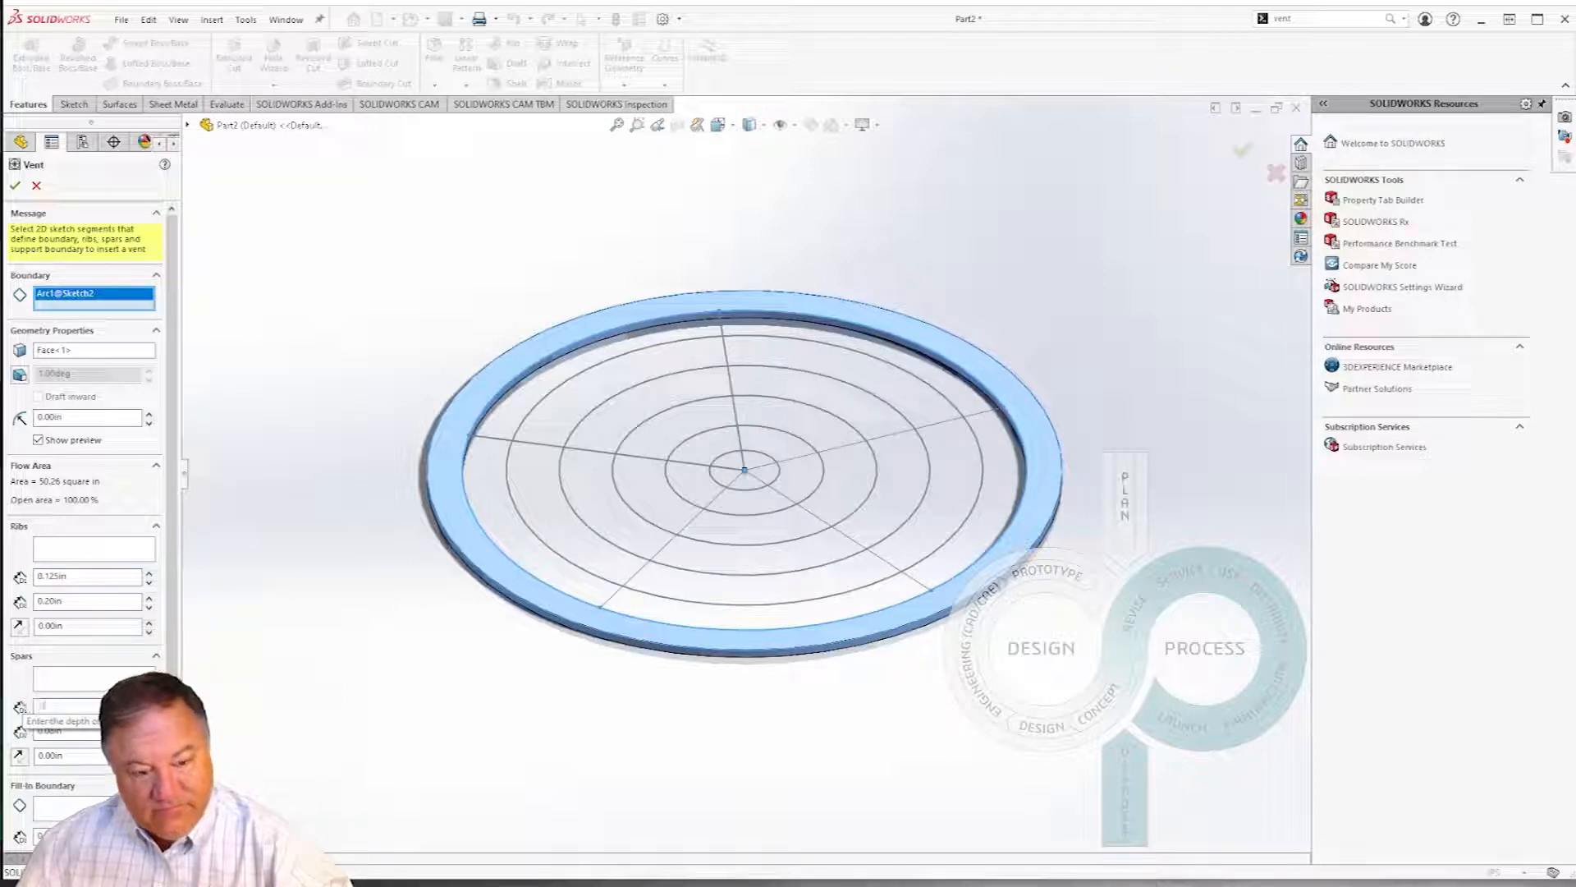
drag(72, 836, 14, 837)
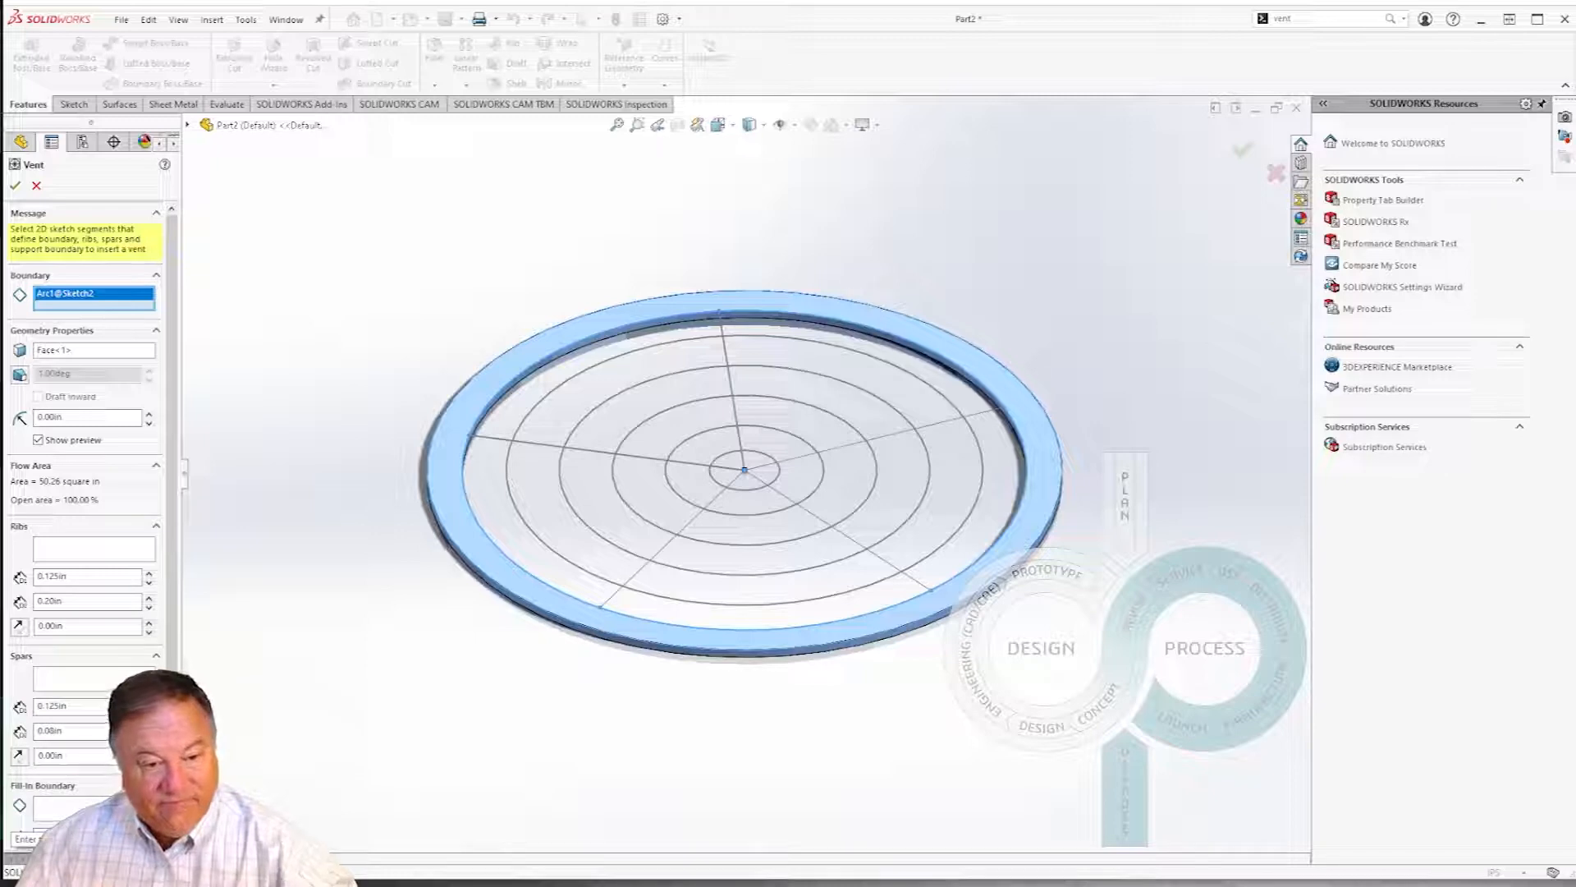
Set the width of both the ribs and the spars to 0.25 in
click(69, 601)
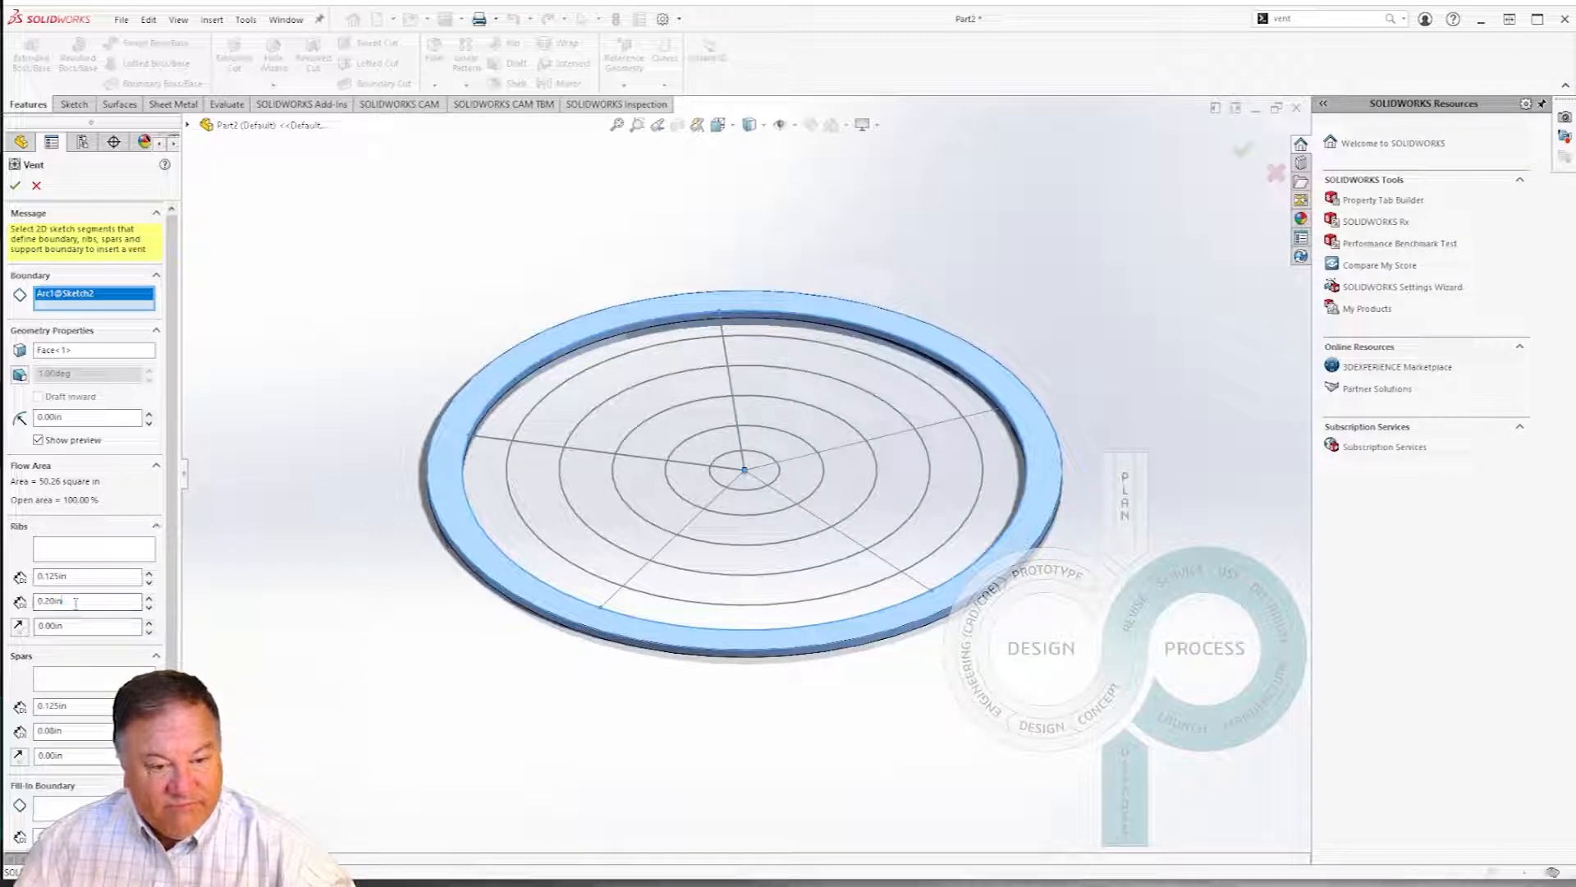
text(.25)
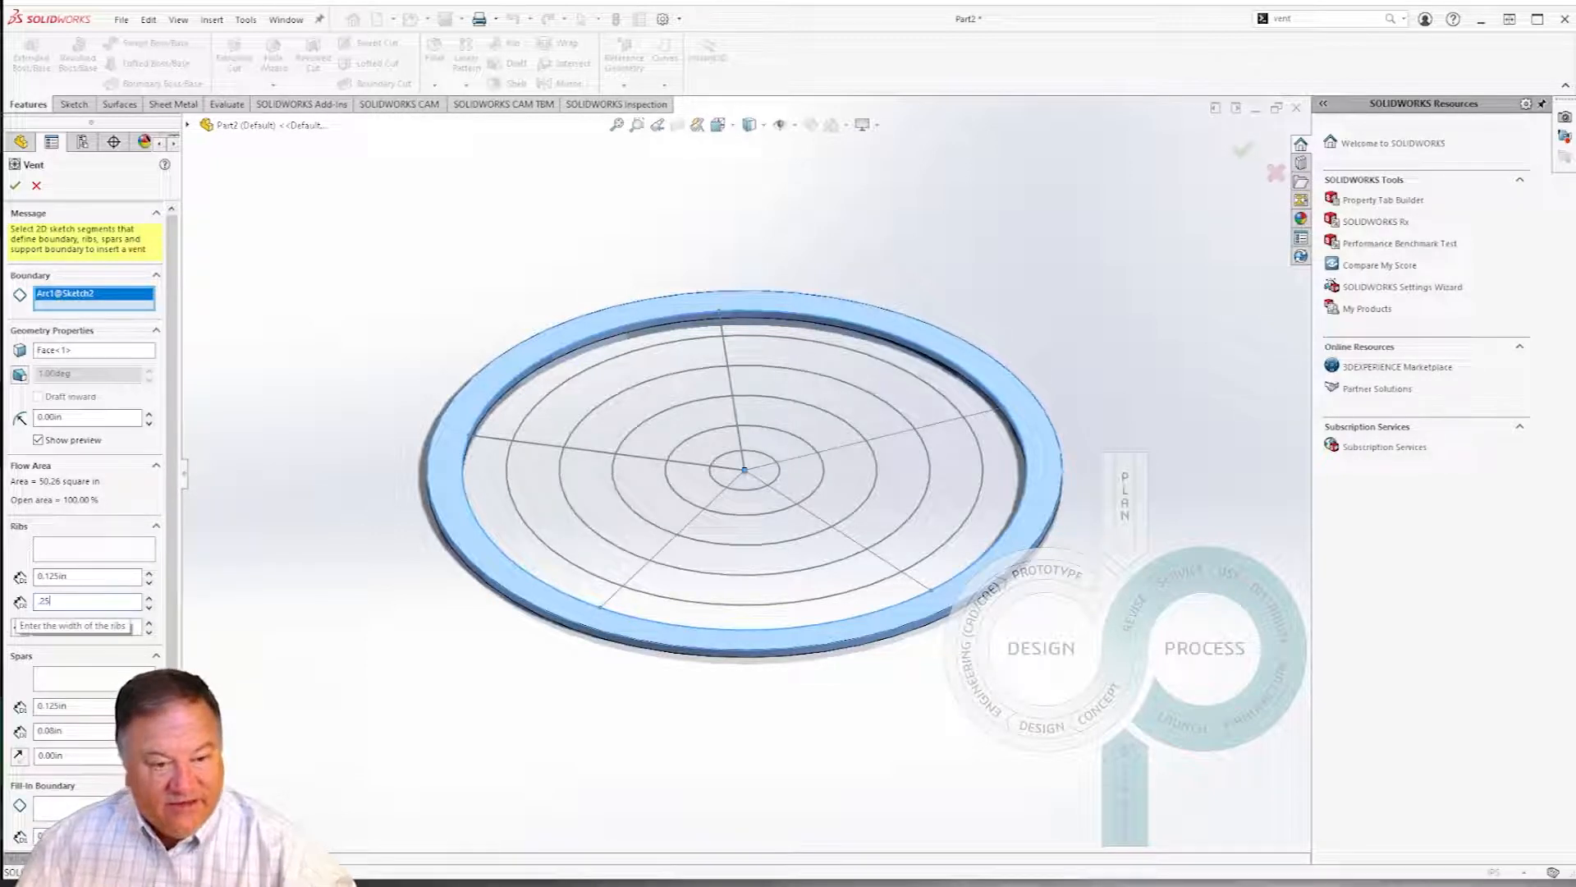
scroll(116, 511, down, 2)
click(78, 633)
text(.25)
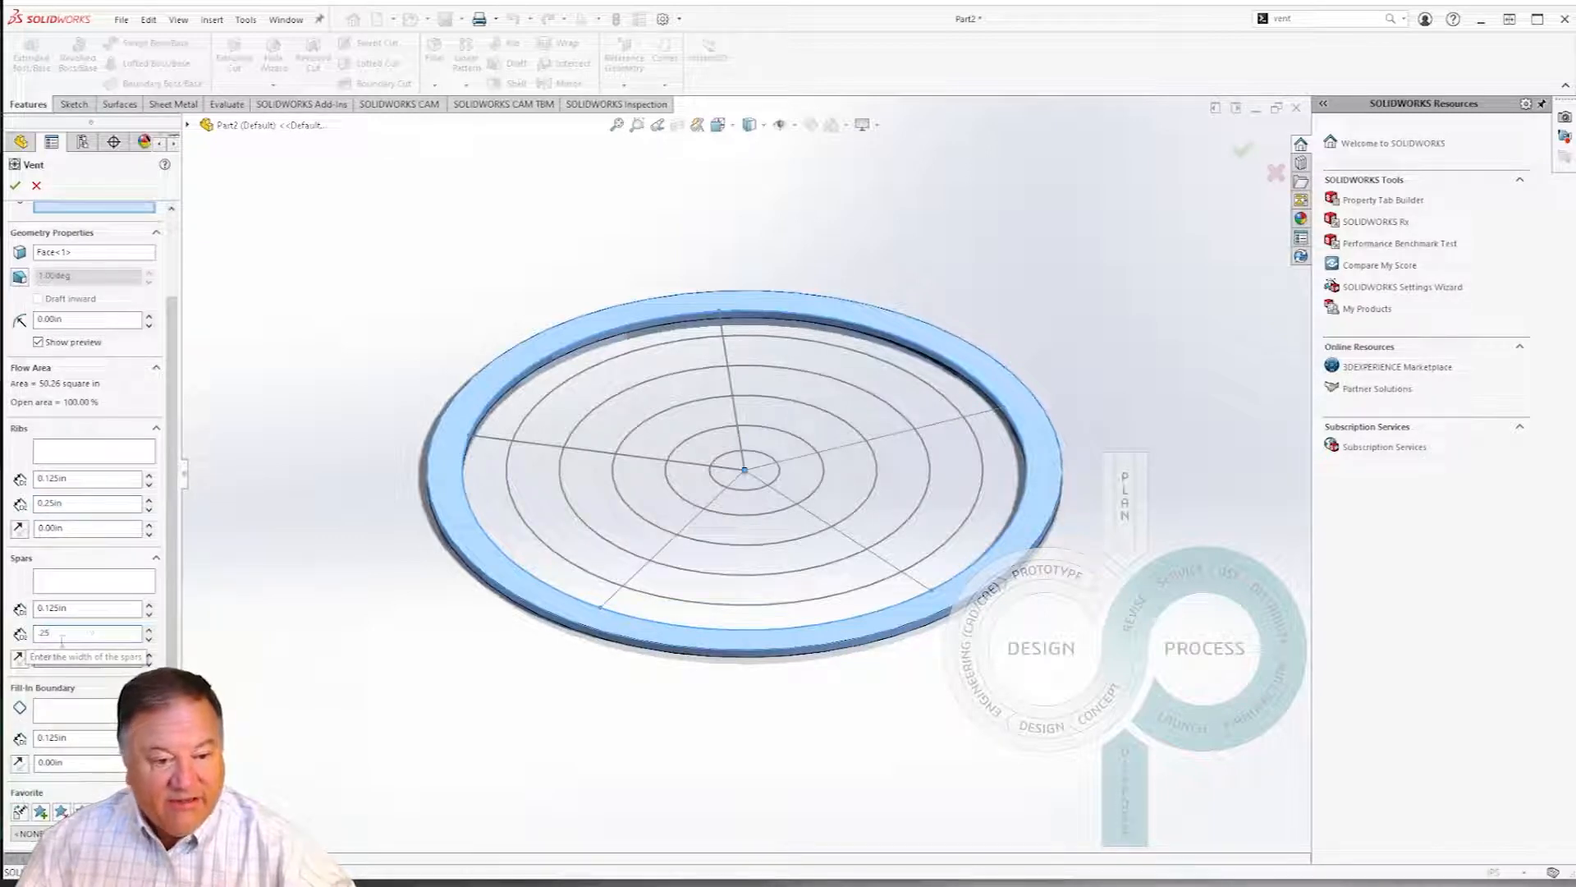
click(51, 656)
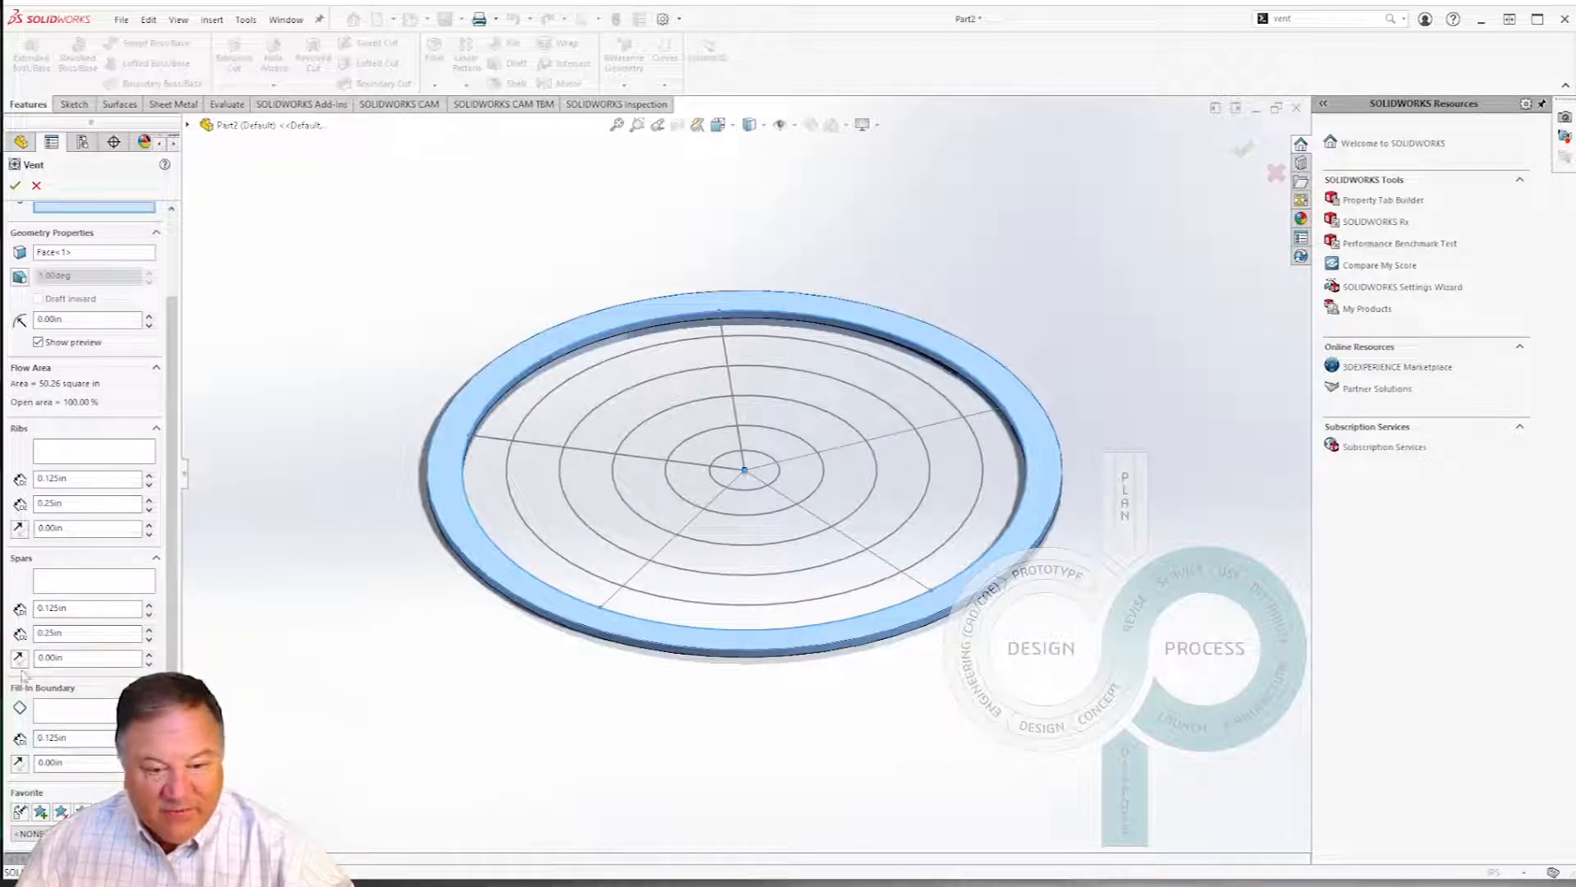
Assign all five radial sketch lines as the vent's ribs
middle_drag(405, 436, 411, 496)
scroll(159, 384, up, 2)
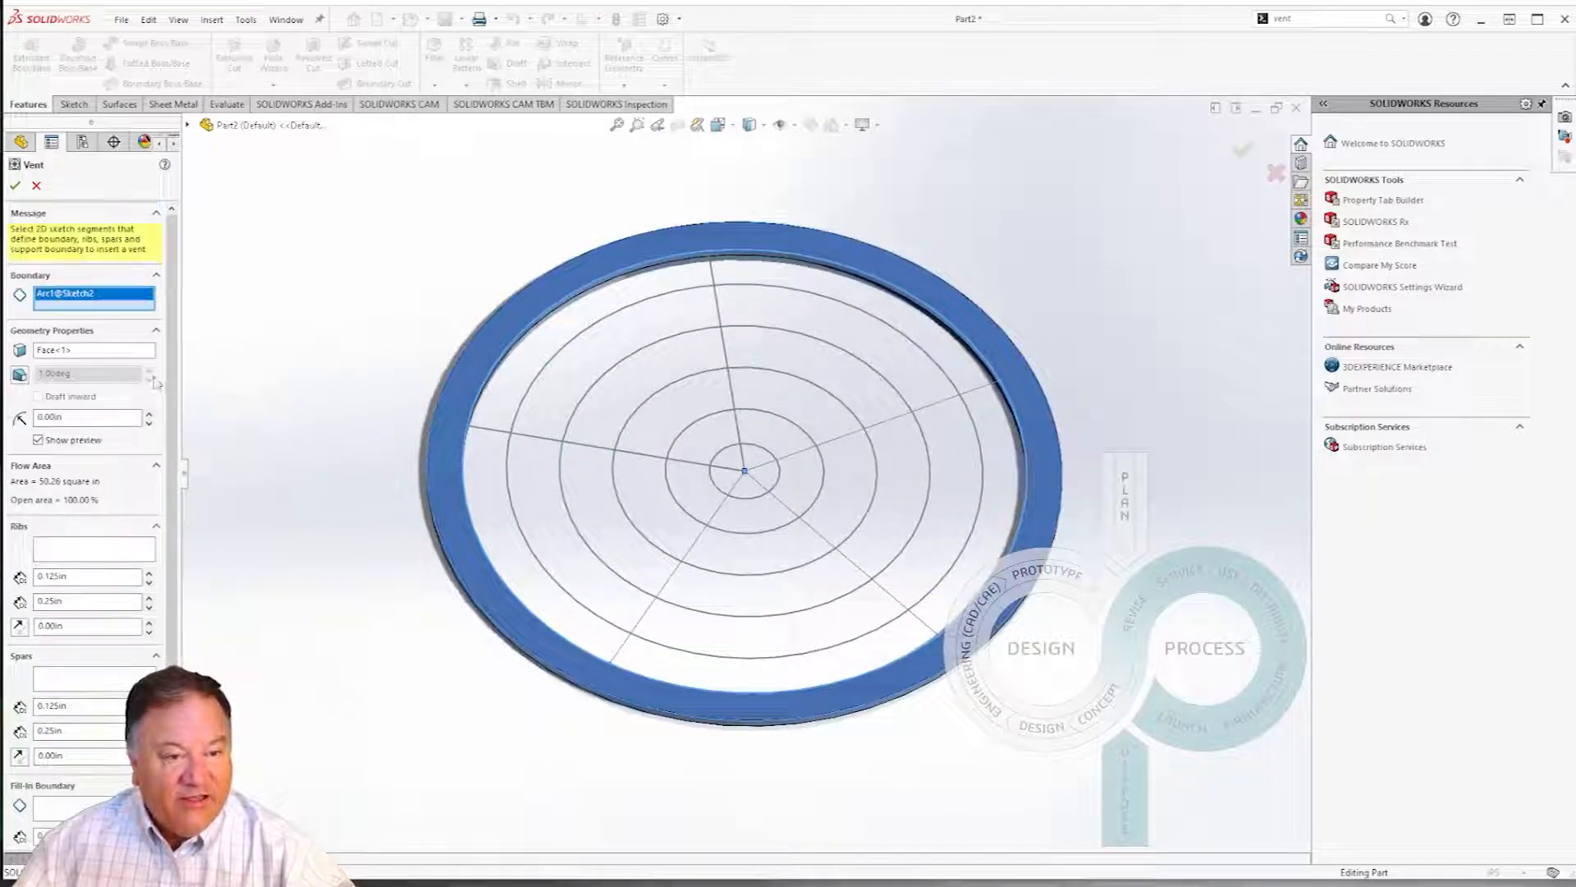
click(105, 550)
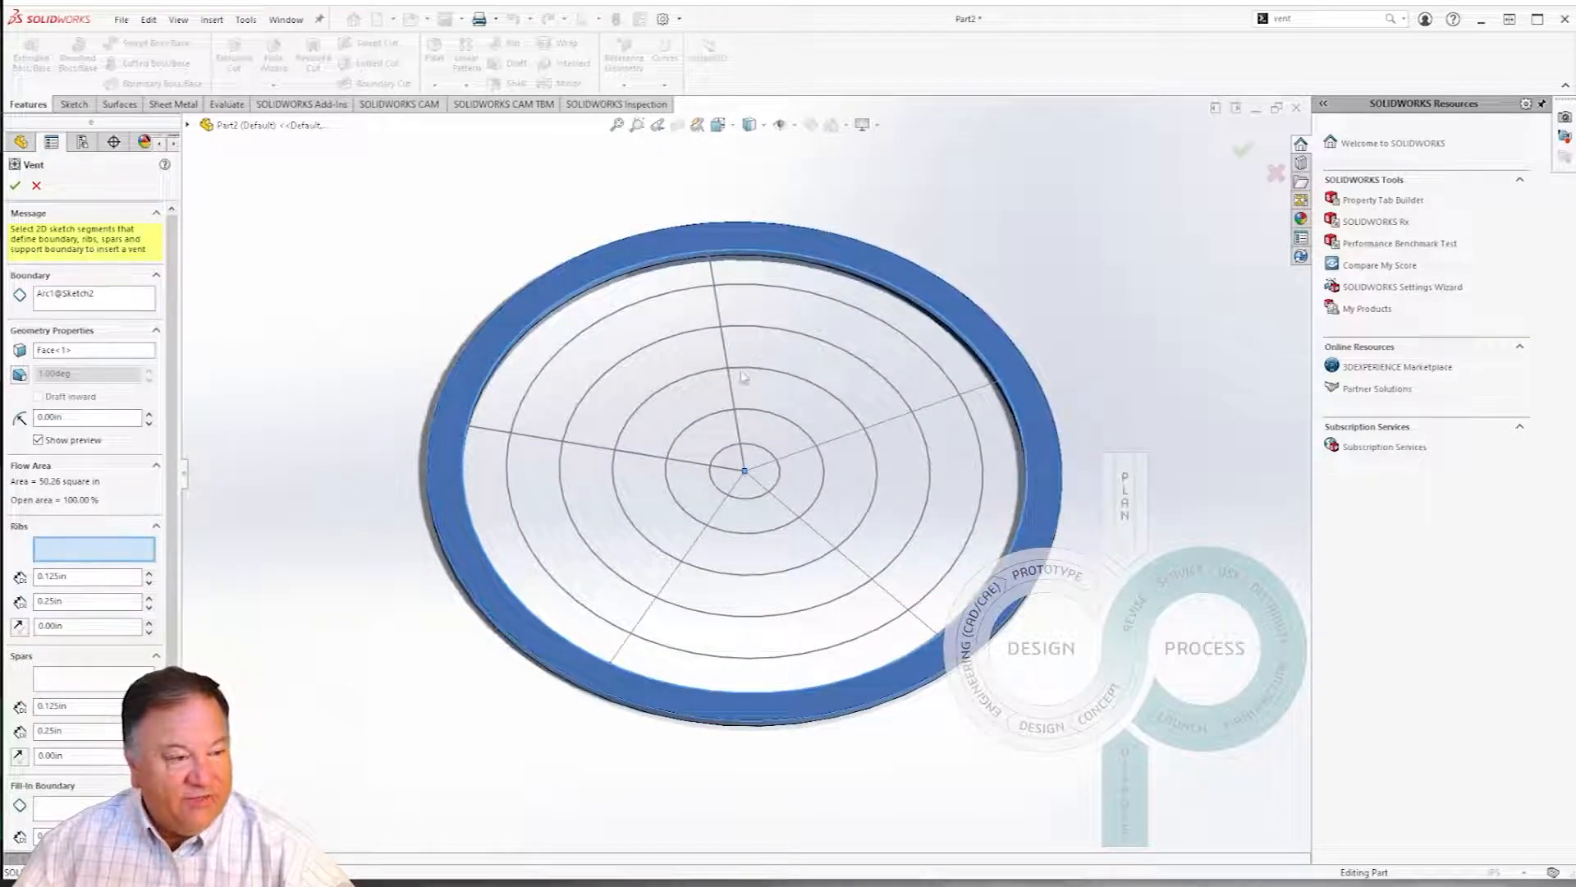
click(720, 321)
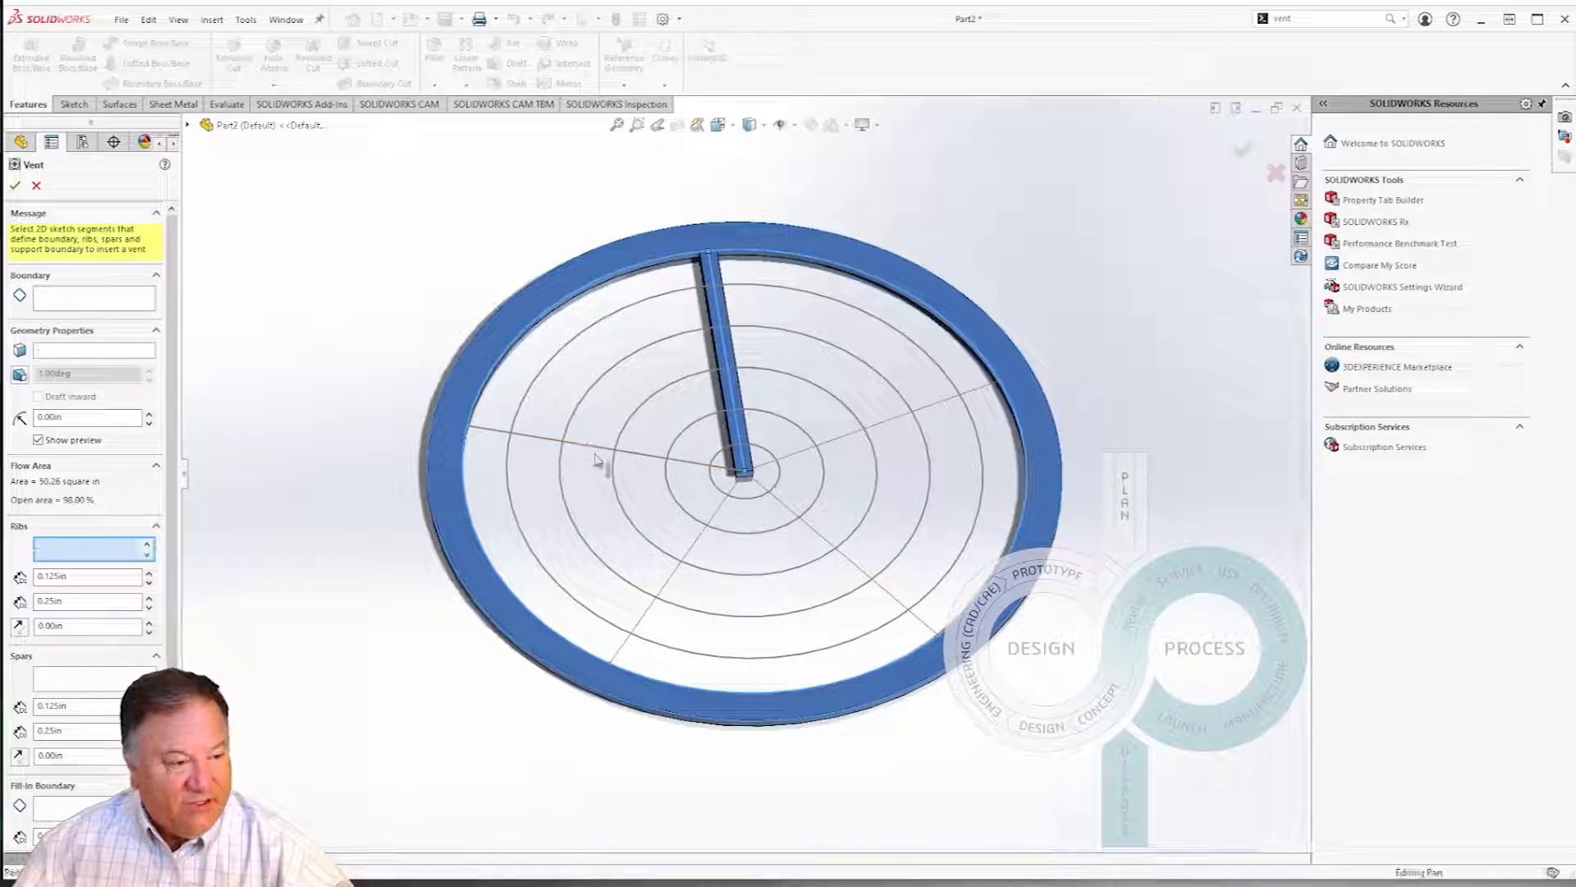
click(597, 460)
click(694, 548)
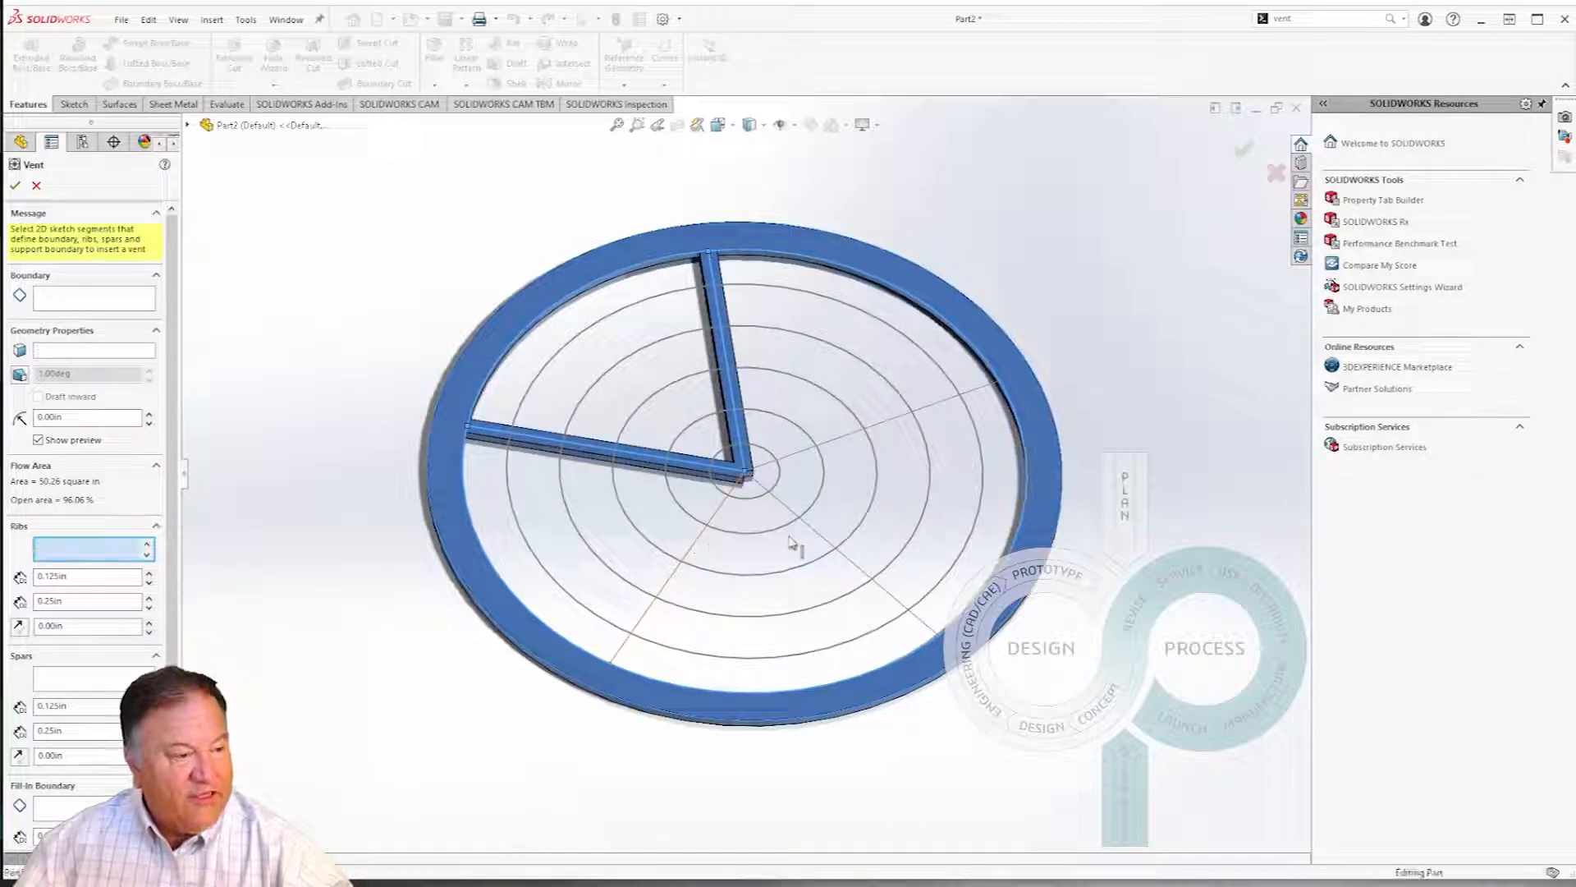
click(817, 538)
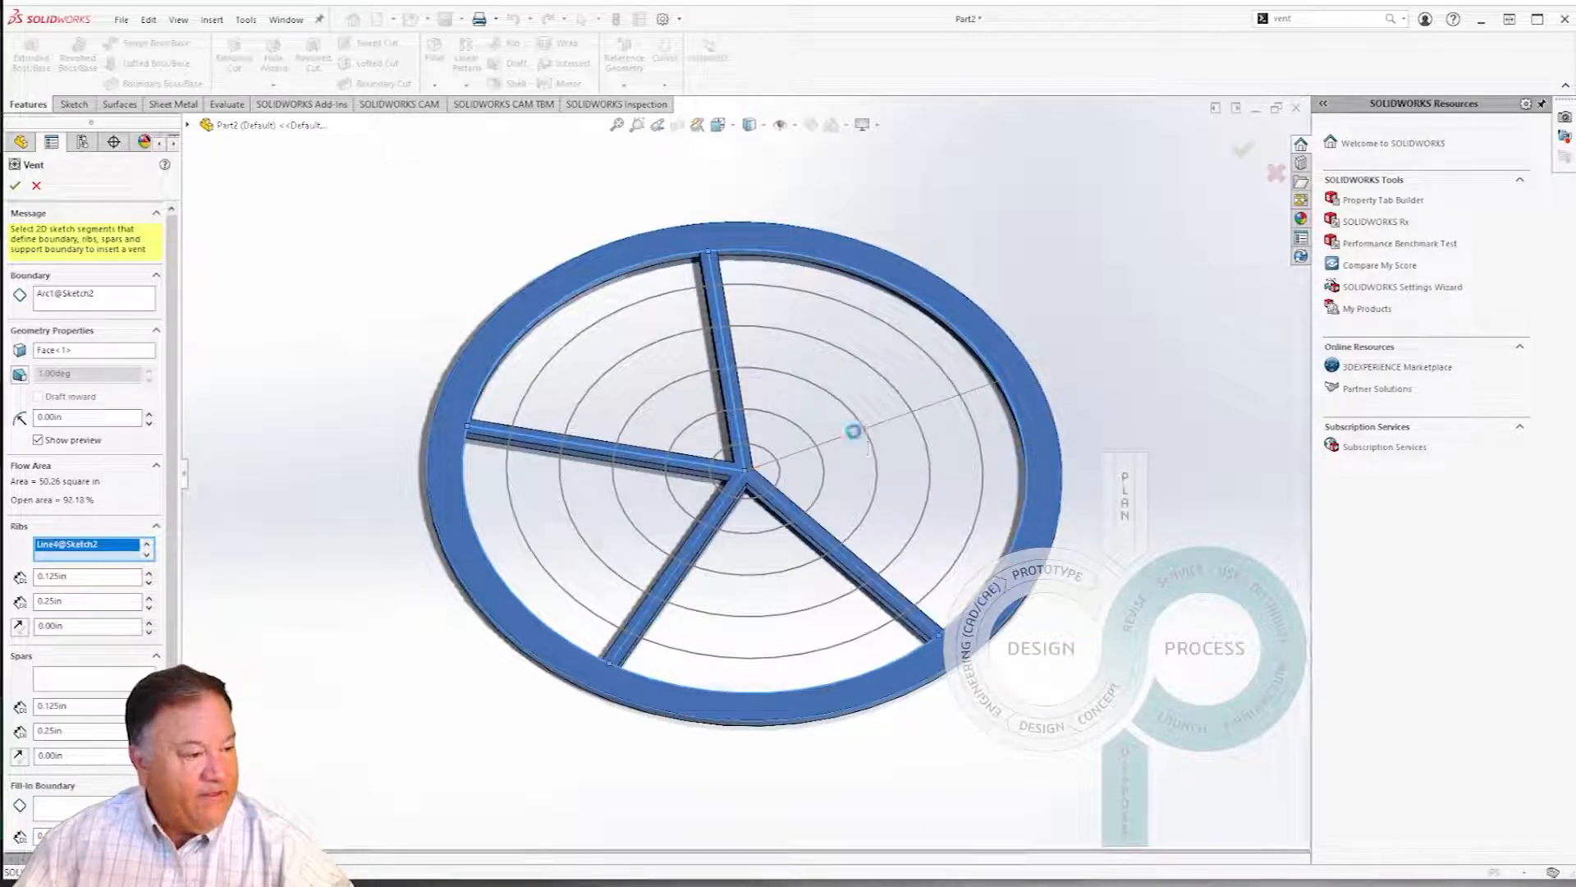
click(855, 439)
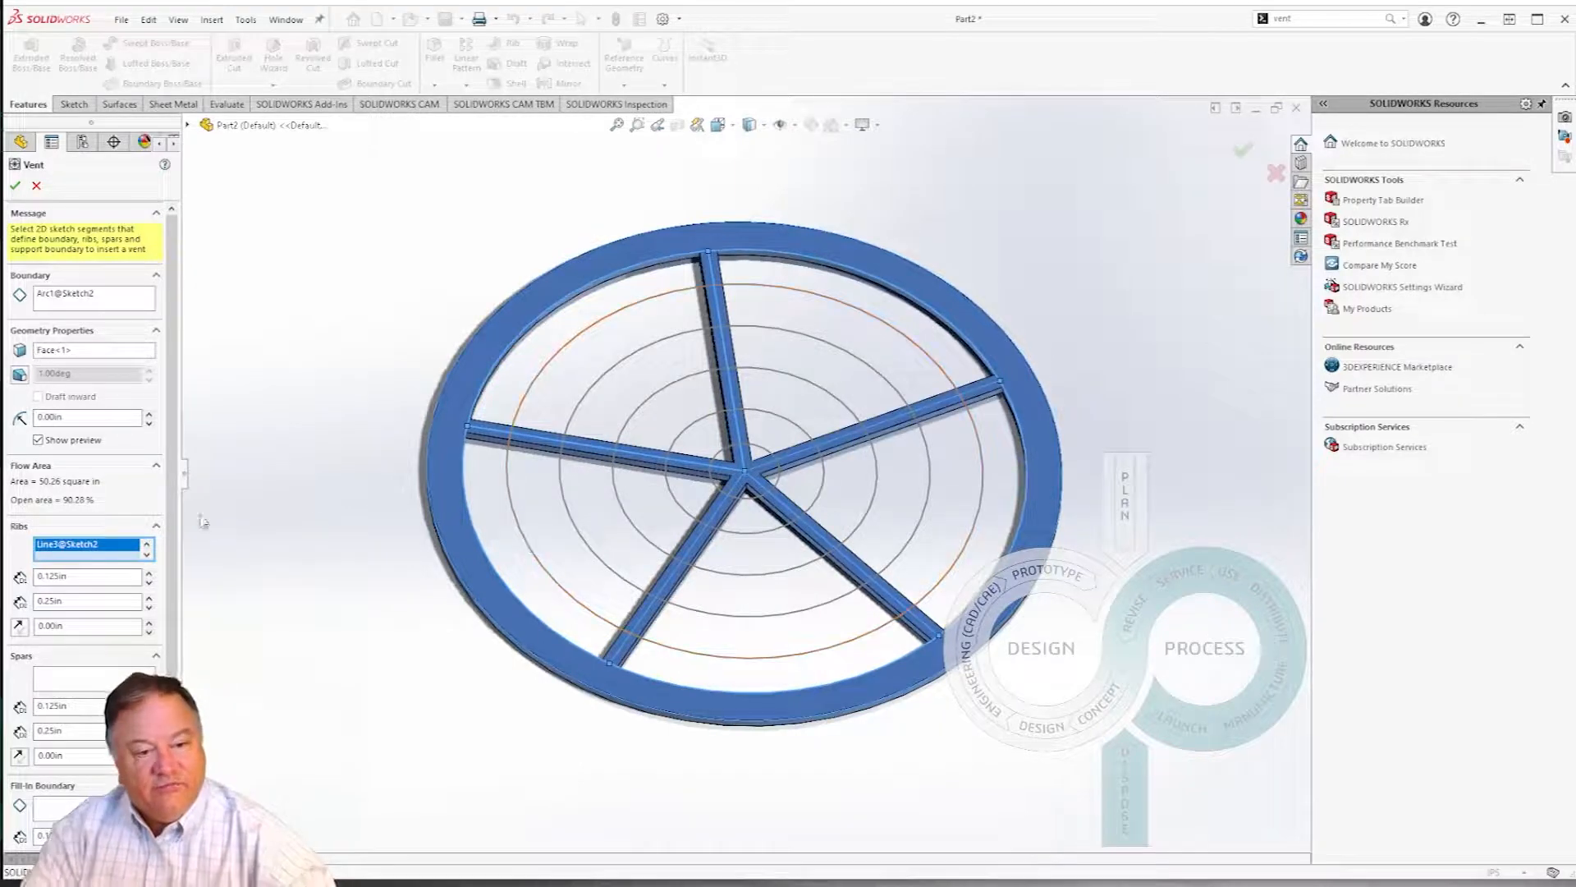
Assign the four concentric circles between the boundary and the small centre circle as the vent's spars
click(123, 678)
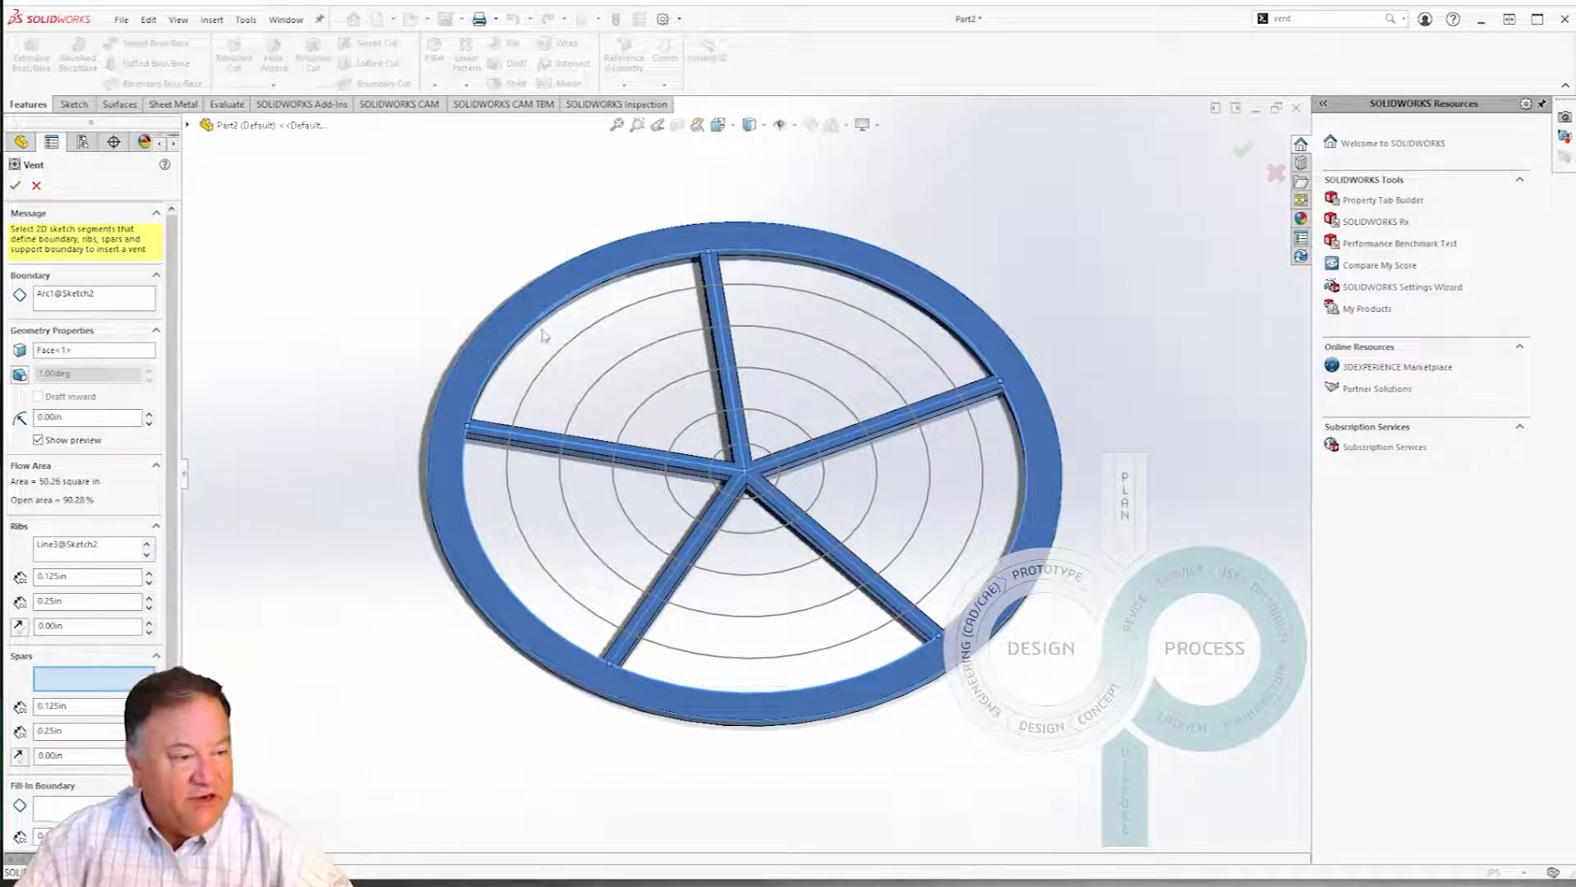
click(594, 351)
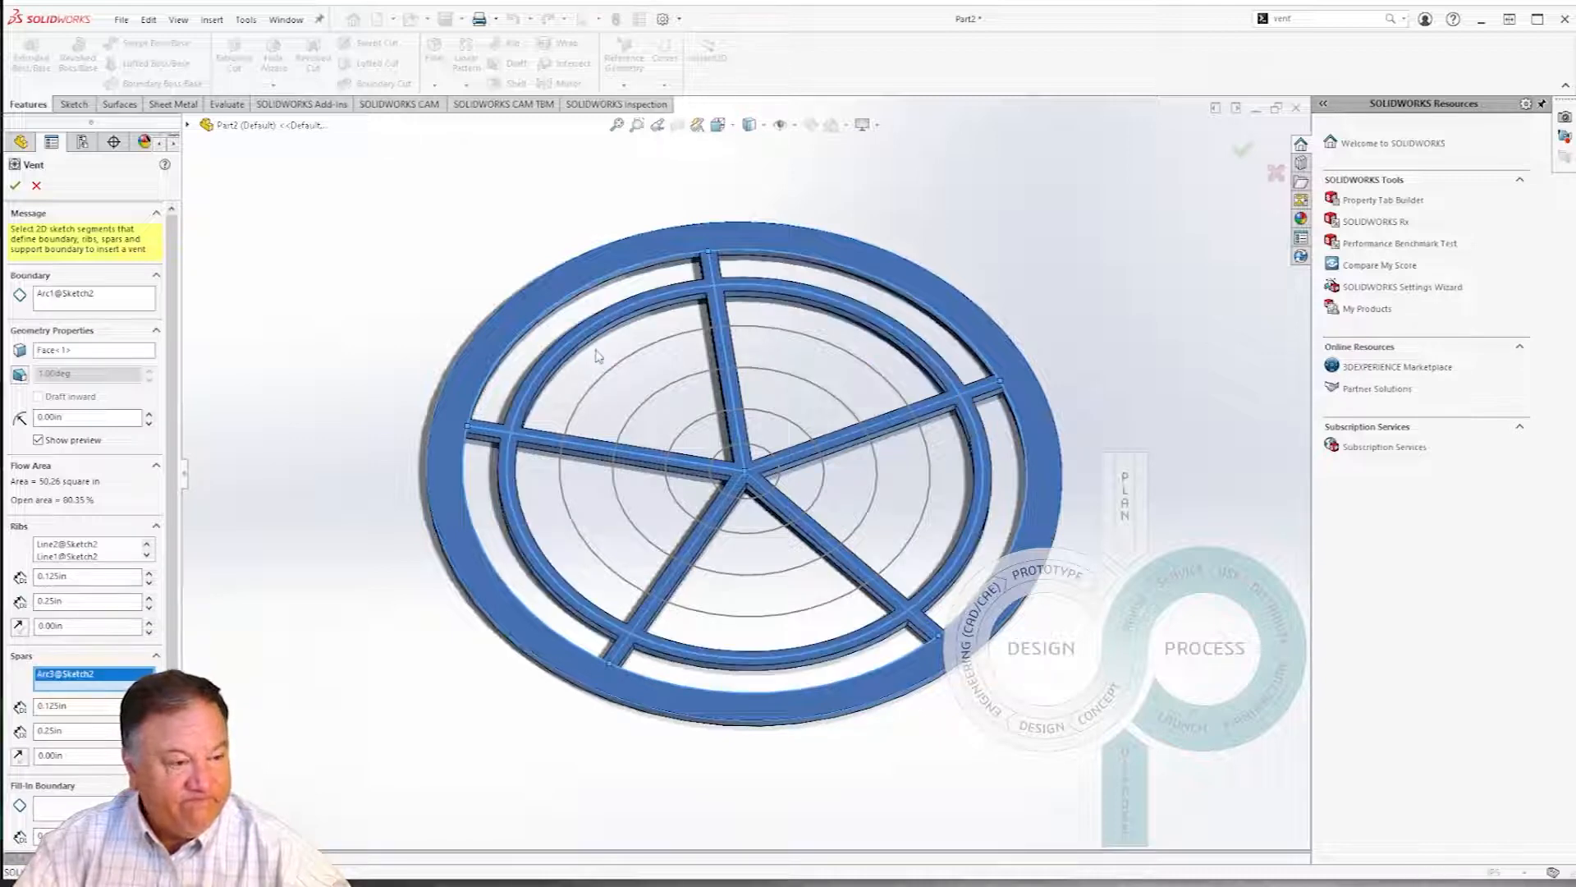
click(654, 397)
click(692, 430)
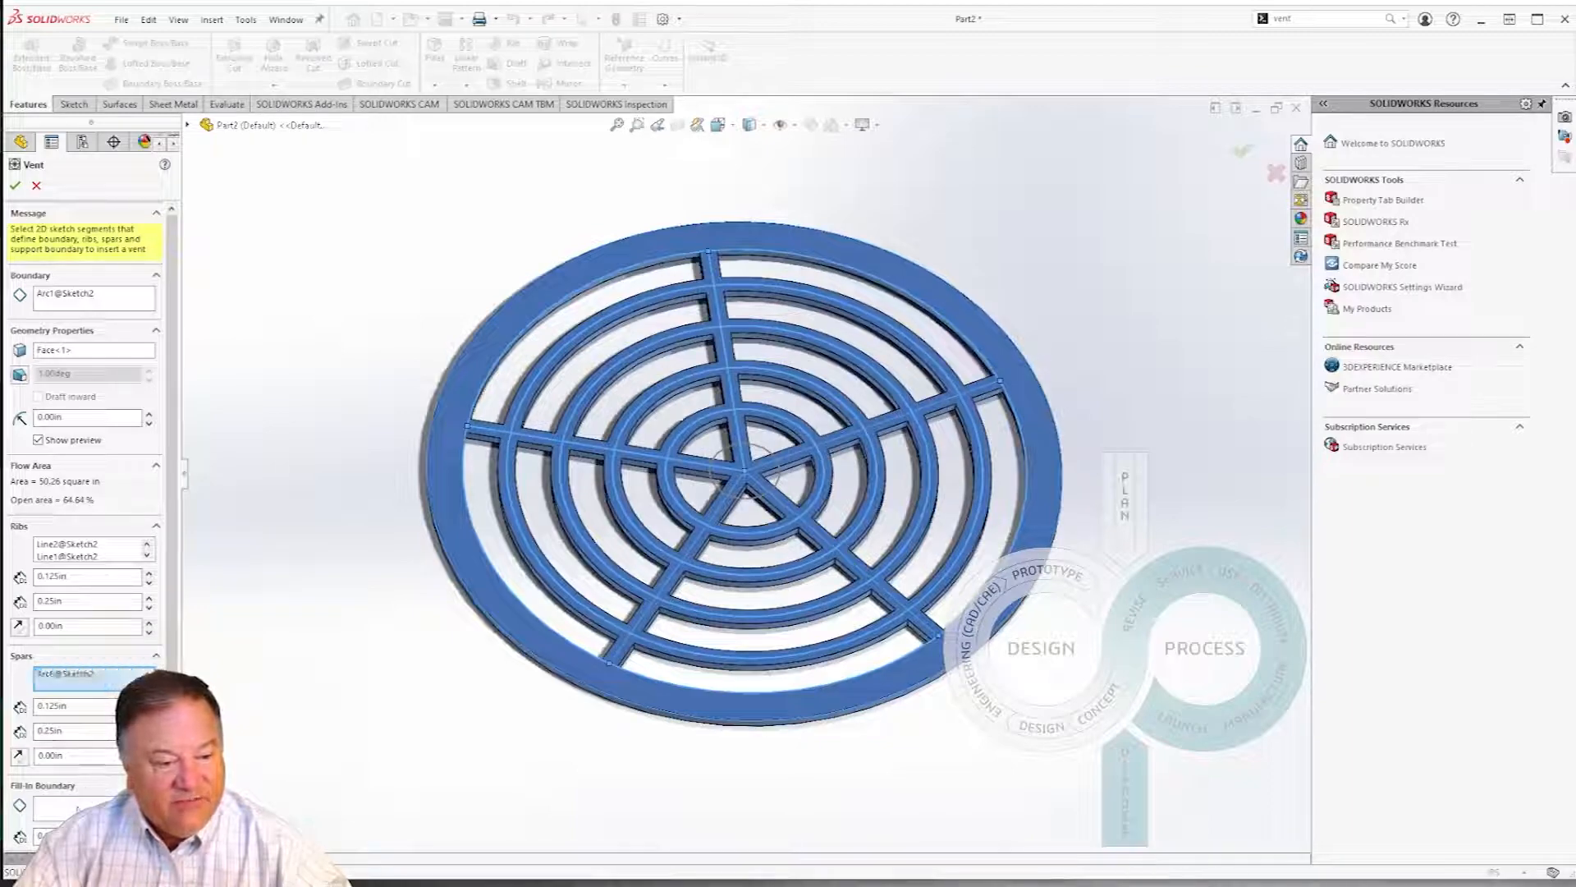
Use the small centre circle as the fill-in boundary and inspect the vent preview from several angles
click(103, 809)
click(753, 501)
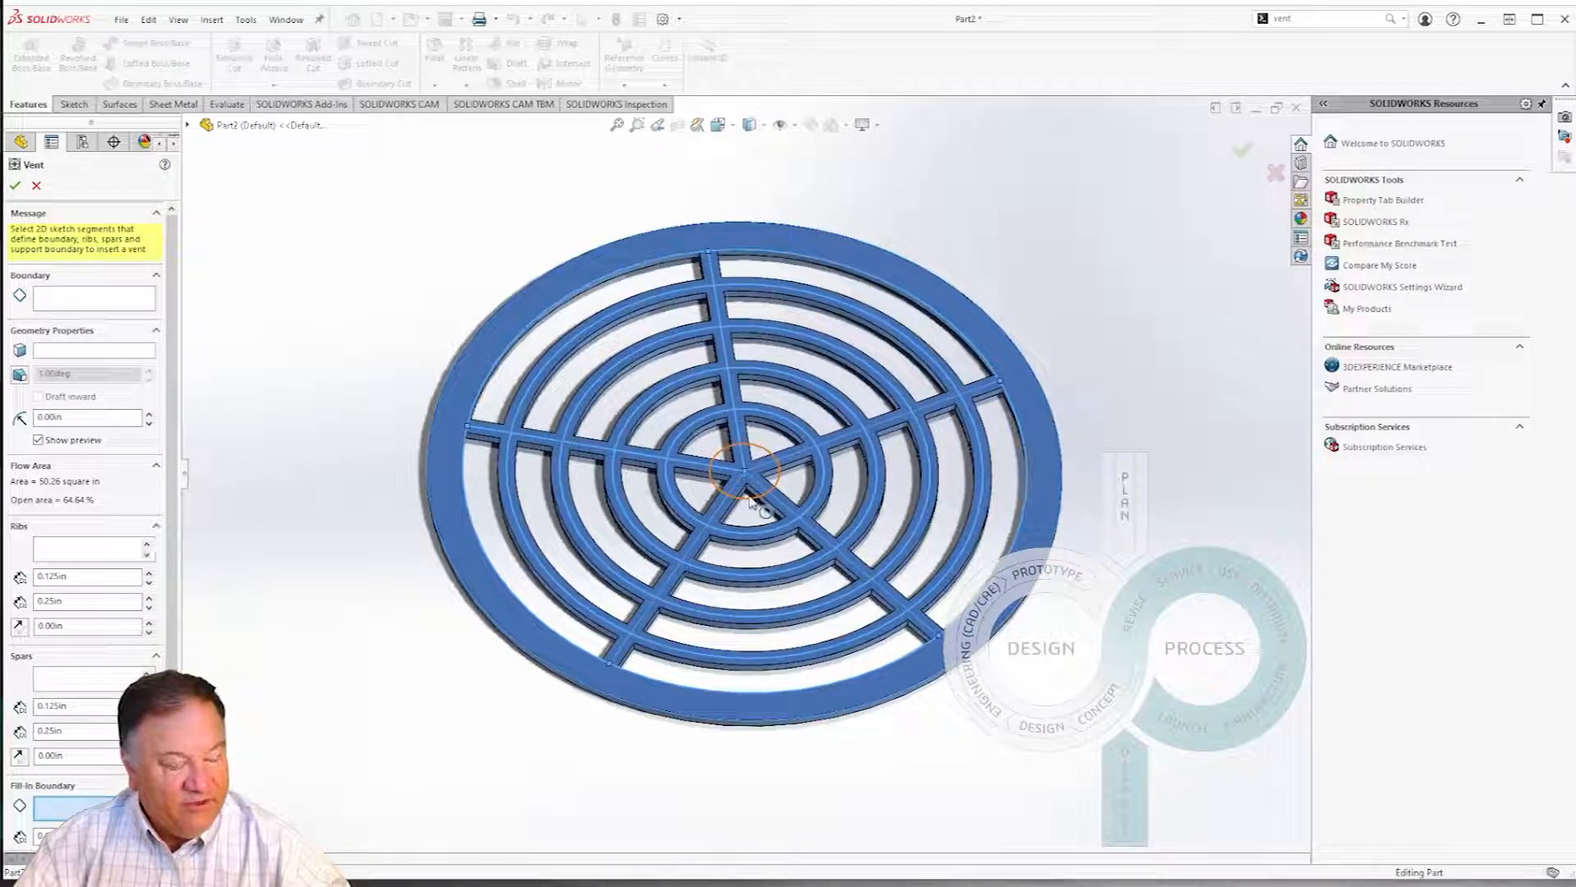
middle_drag(566, 624, 485, 559)
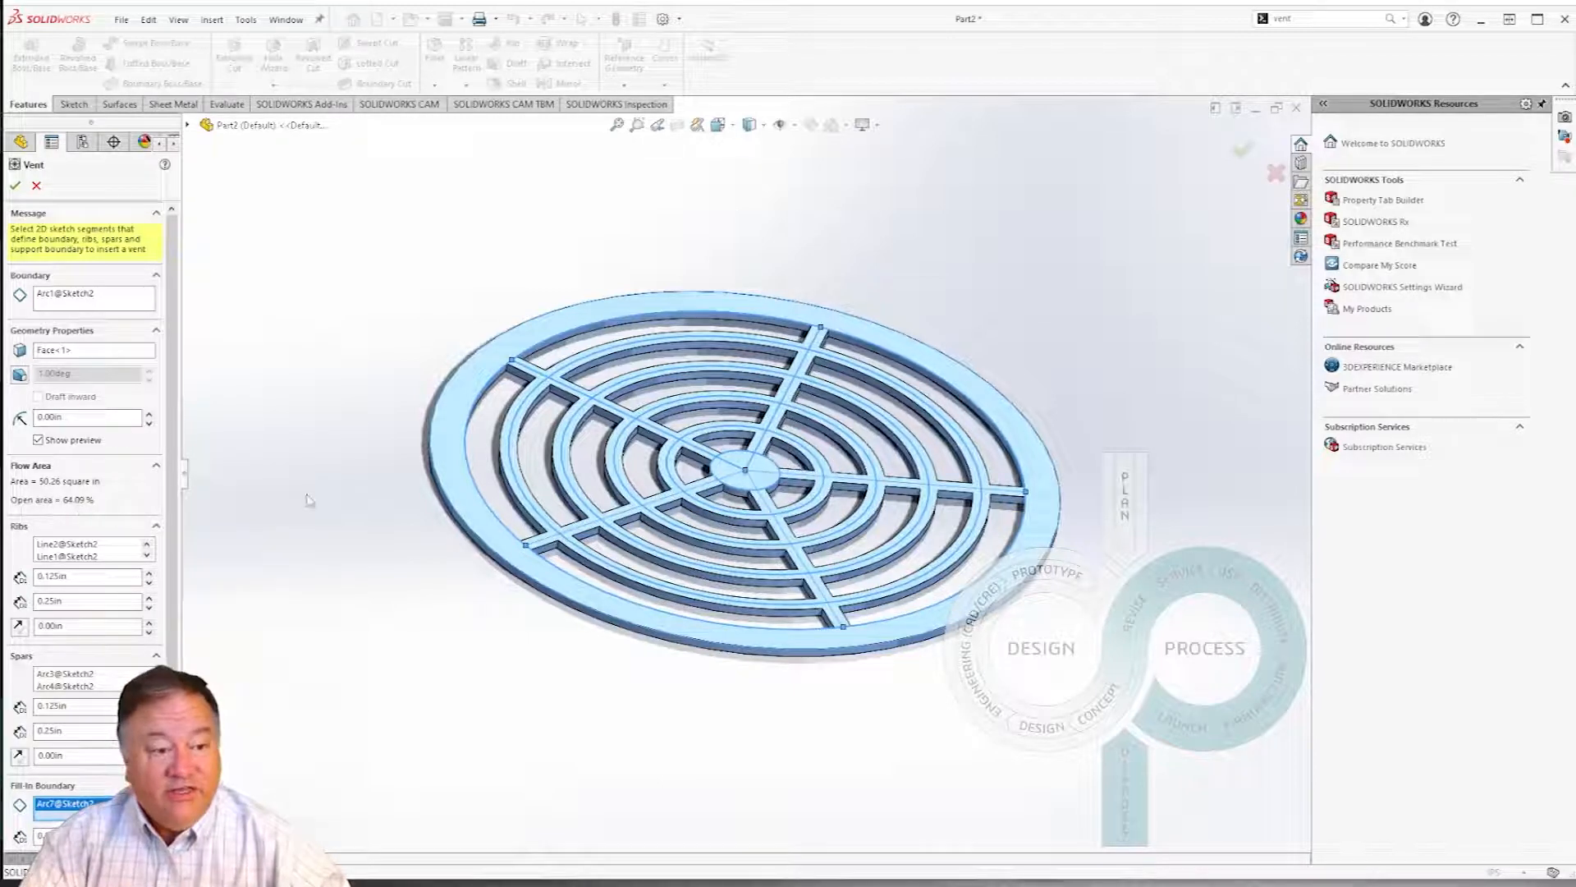
middle_drag(549, 484, 541, 587)
scroll(701, 527, up, 2)
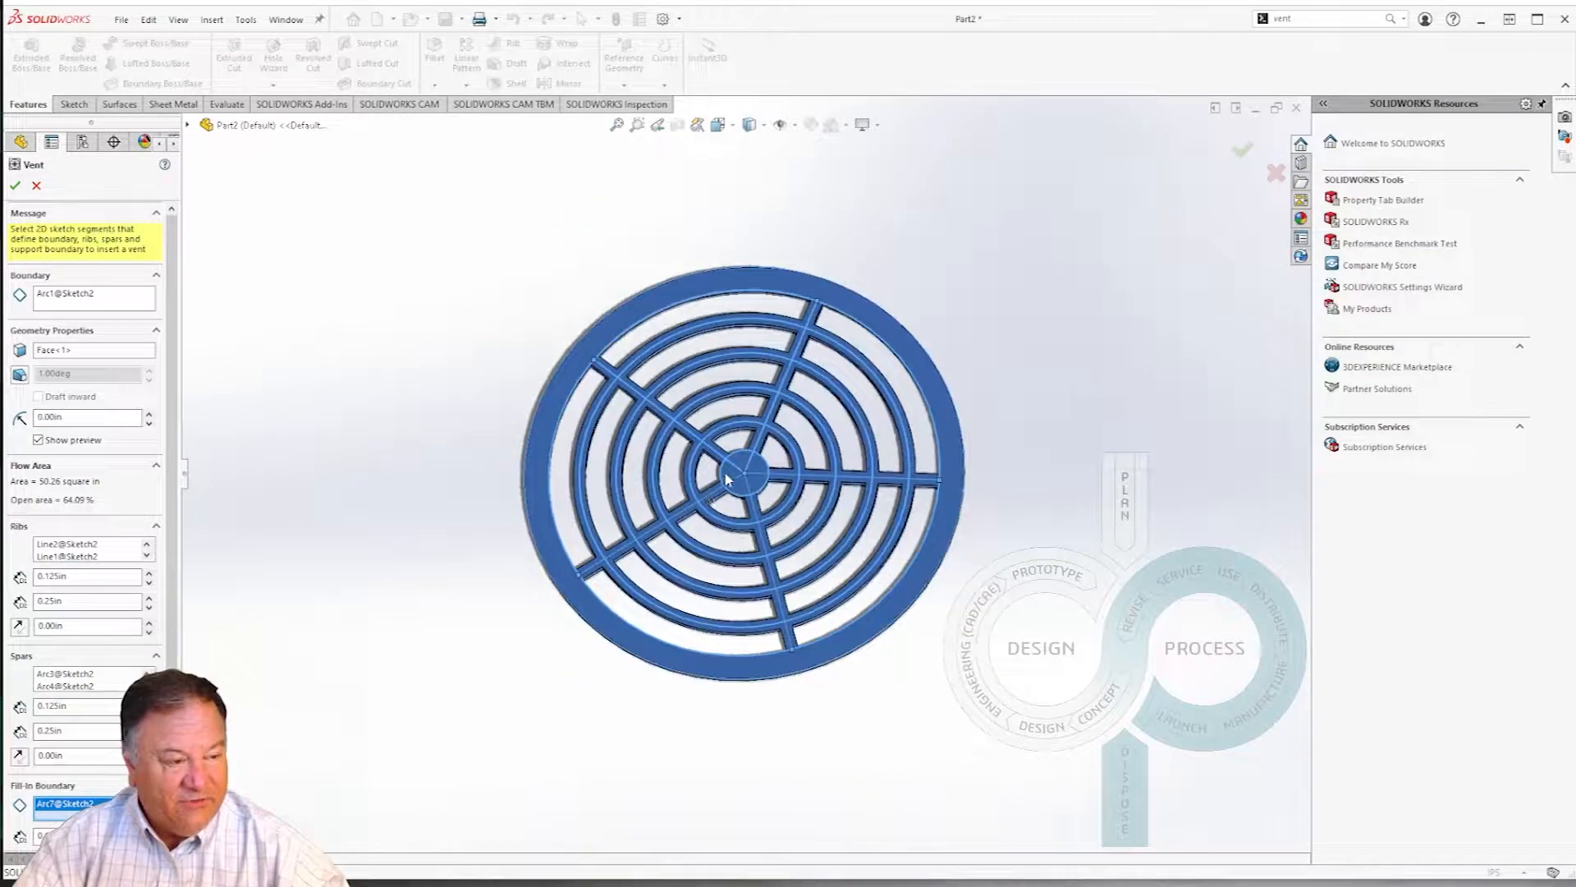
scroll(595, 564, down, 5)
middle_drag(517, 616, 481, 447)
middle_drag(355, 604, 398, 719)
scroll(394, 708, up, 4)
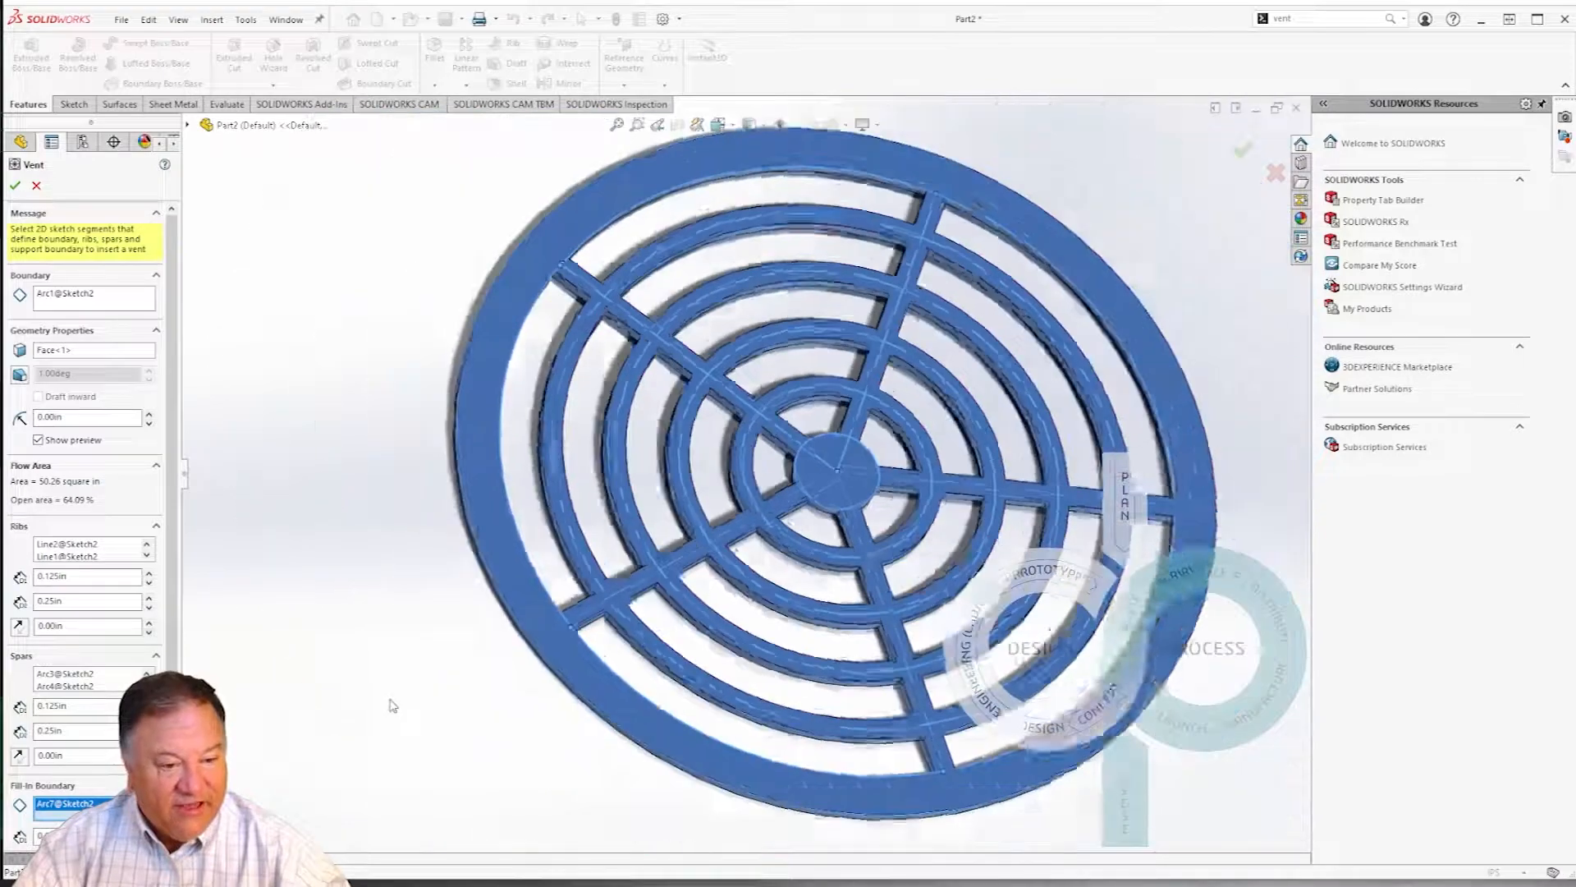
Set the ribs' depth to 0.0625 in and inspect from below how they meet the rings
drag(83, 577, 37, 577)
text(0.0625)
key(Return)
key(Tab)
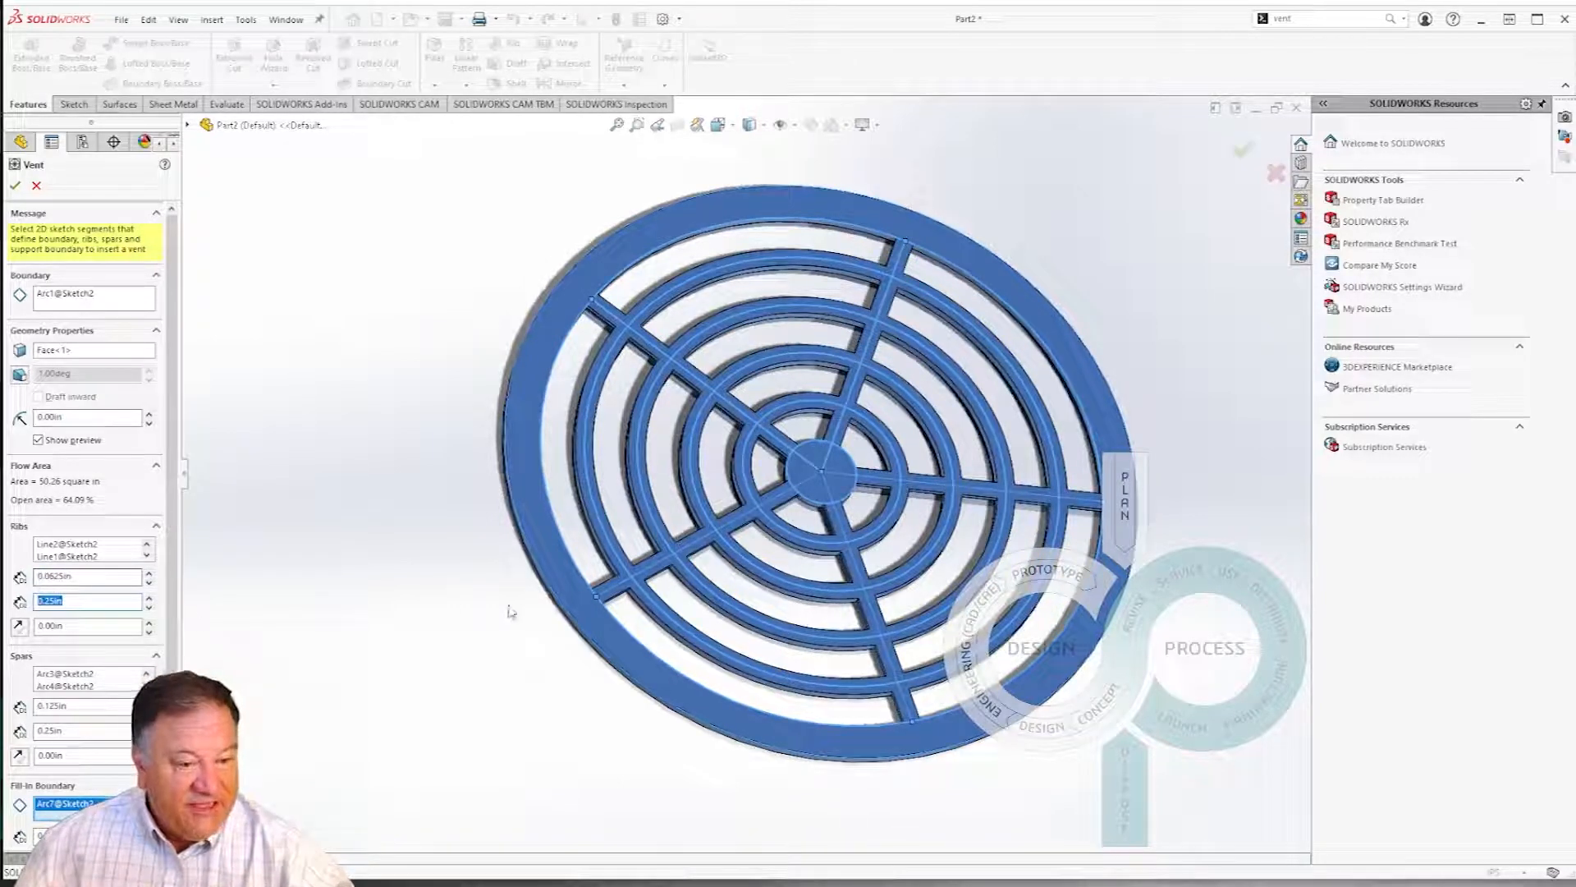
middle_drag(352, 612, 554, 440)
scroll(555, 440, down, 5)
scroll(554, 440, down, 5)
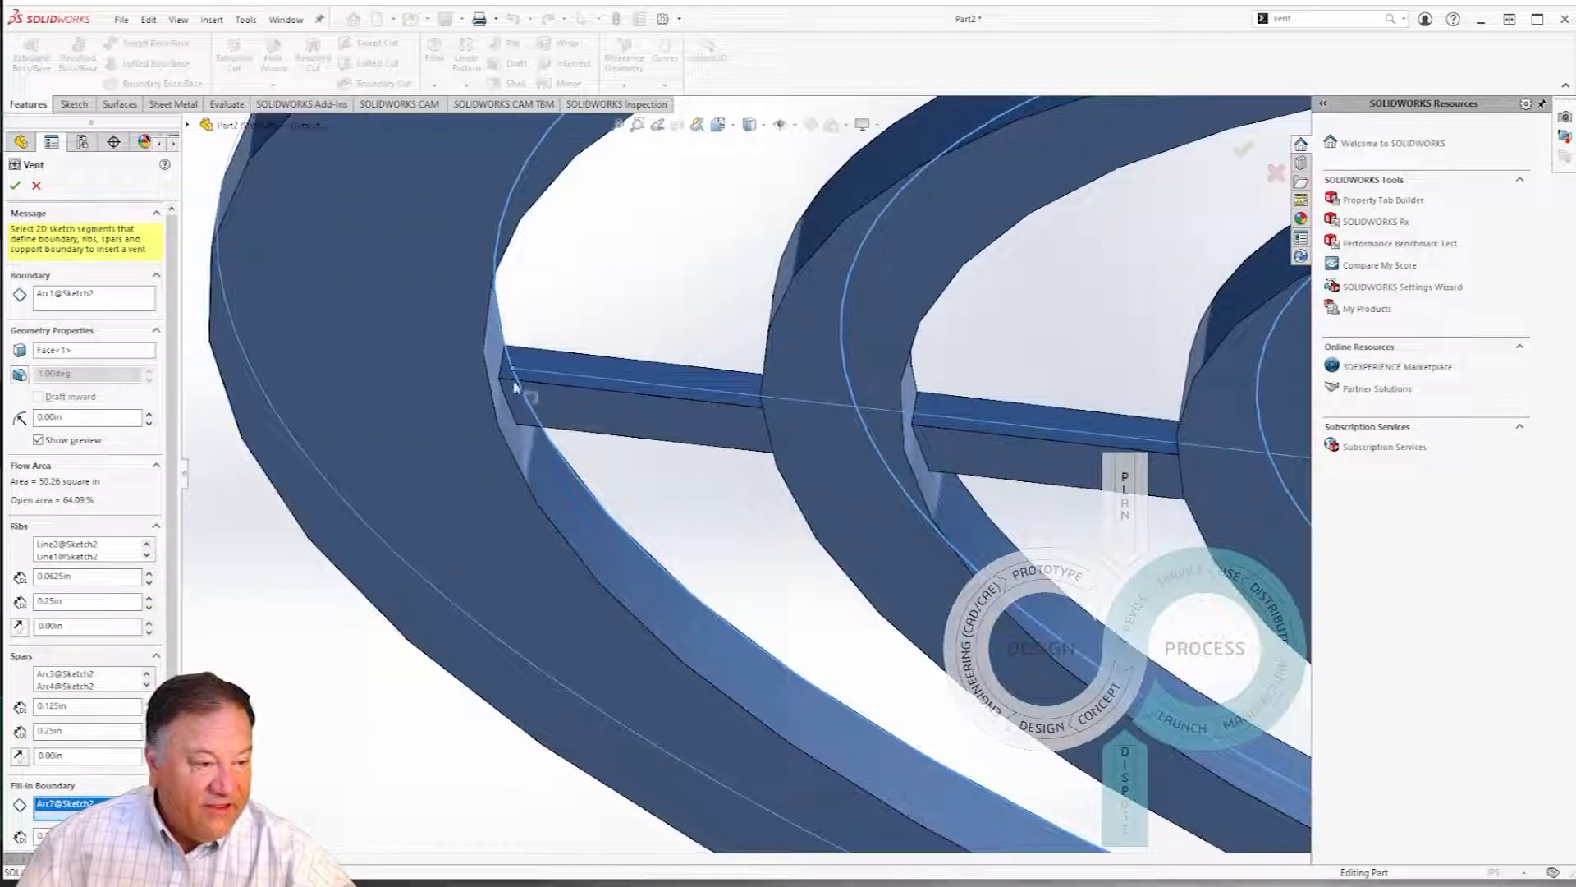
scroll(541, 442, up, 10)
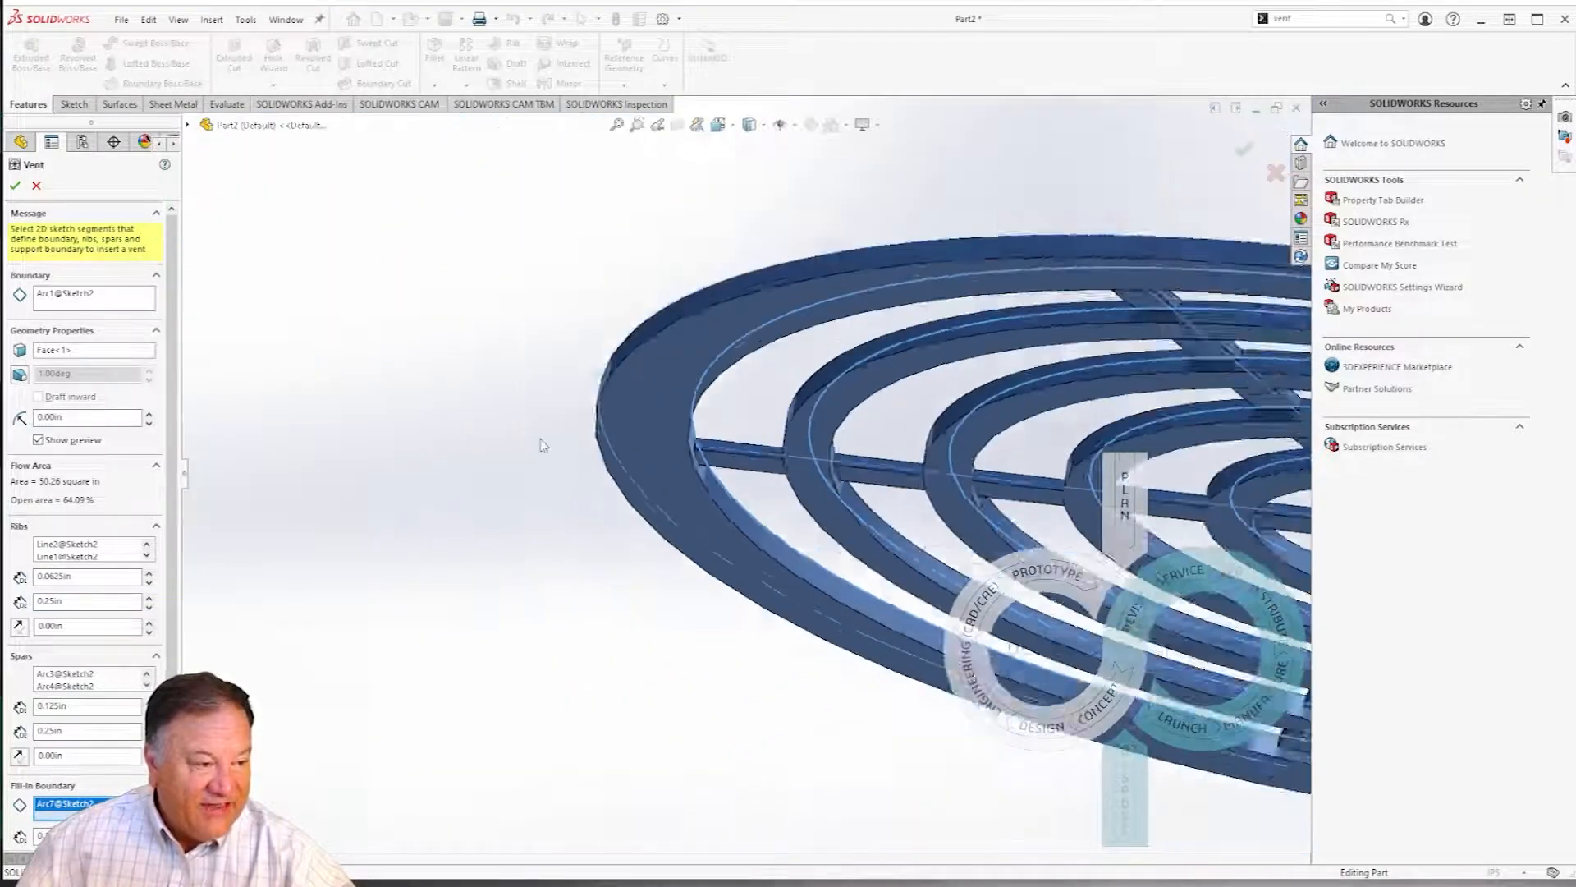
middle_drag(542, 444, 693, 549)
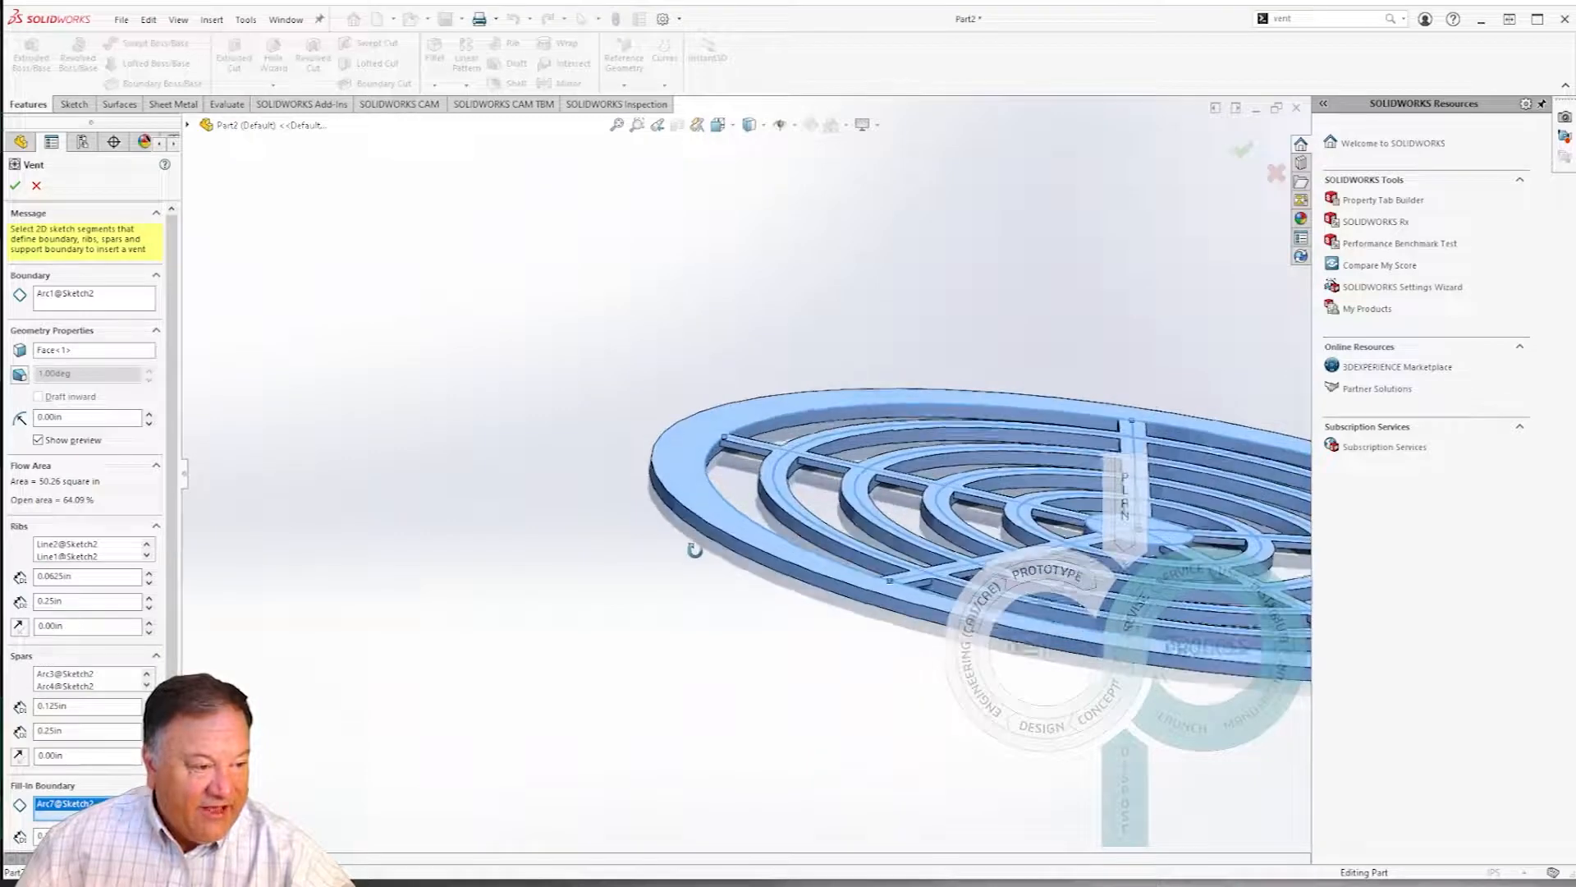
Set the spars' offset from the surface to 0.125 in and inspect the rings from above and below
double_click(60, 756)
text(.0)
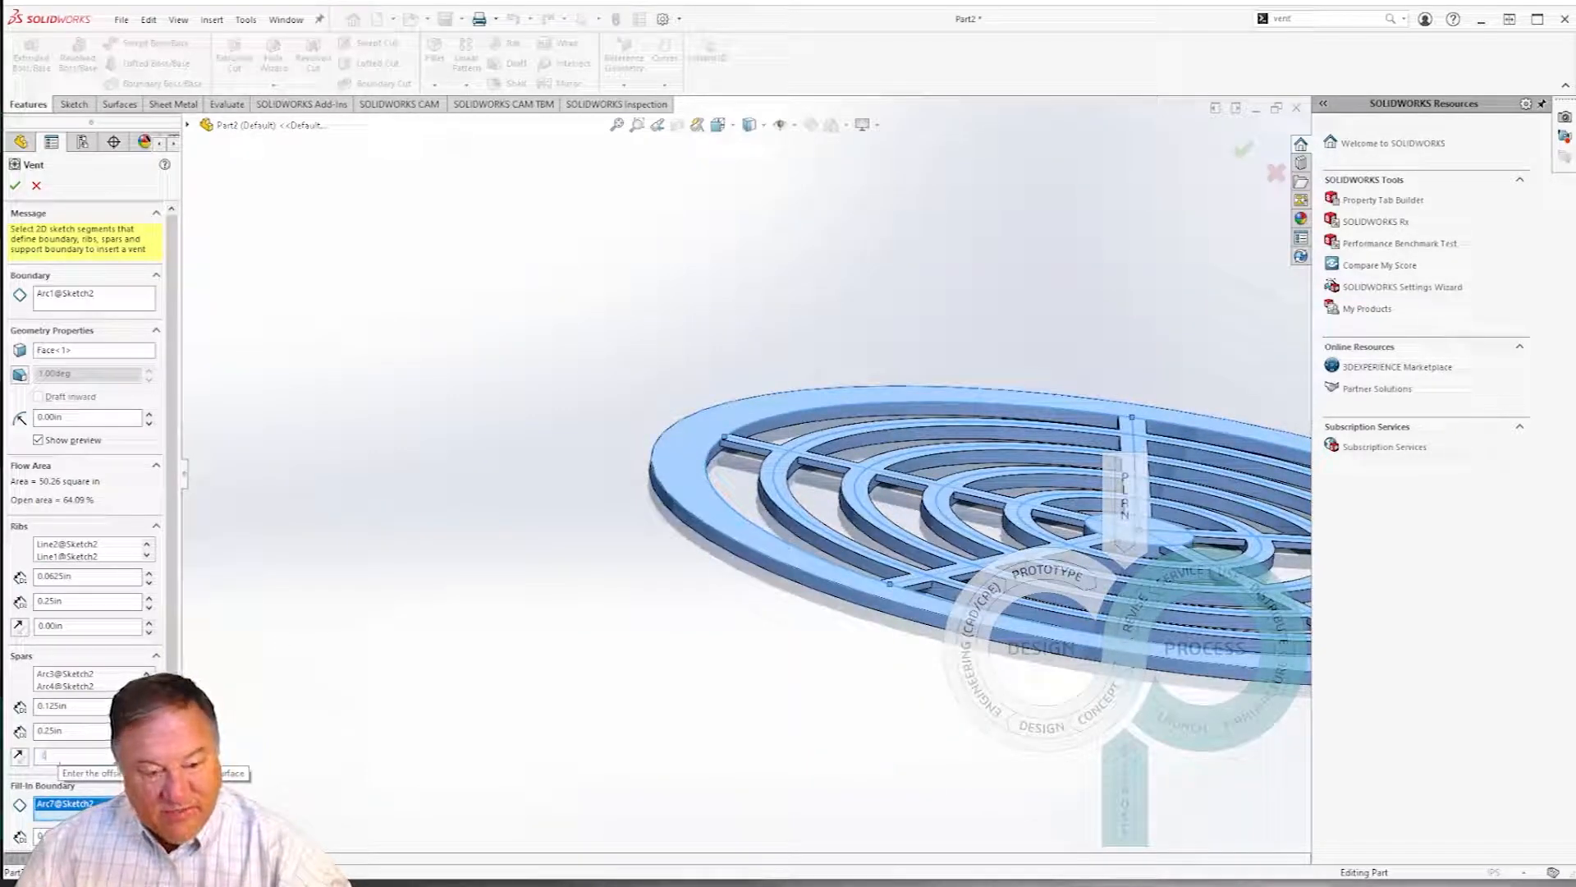
key(Return)
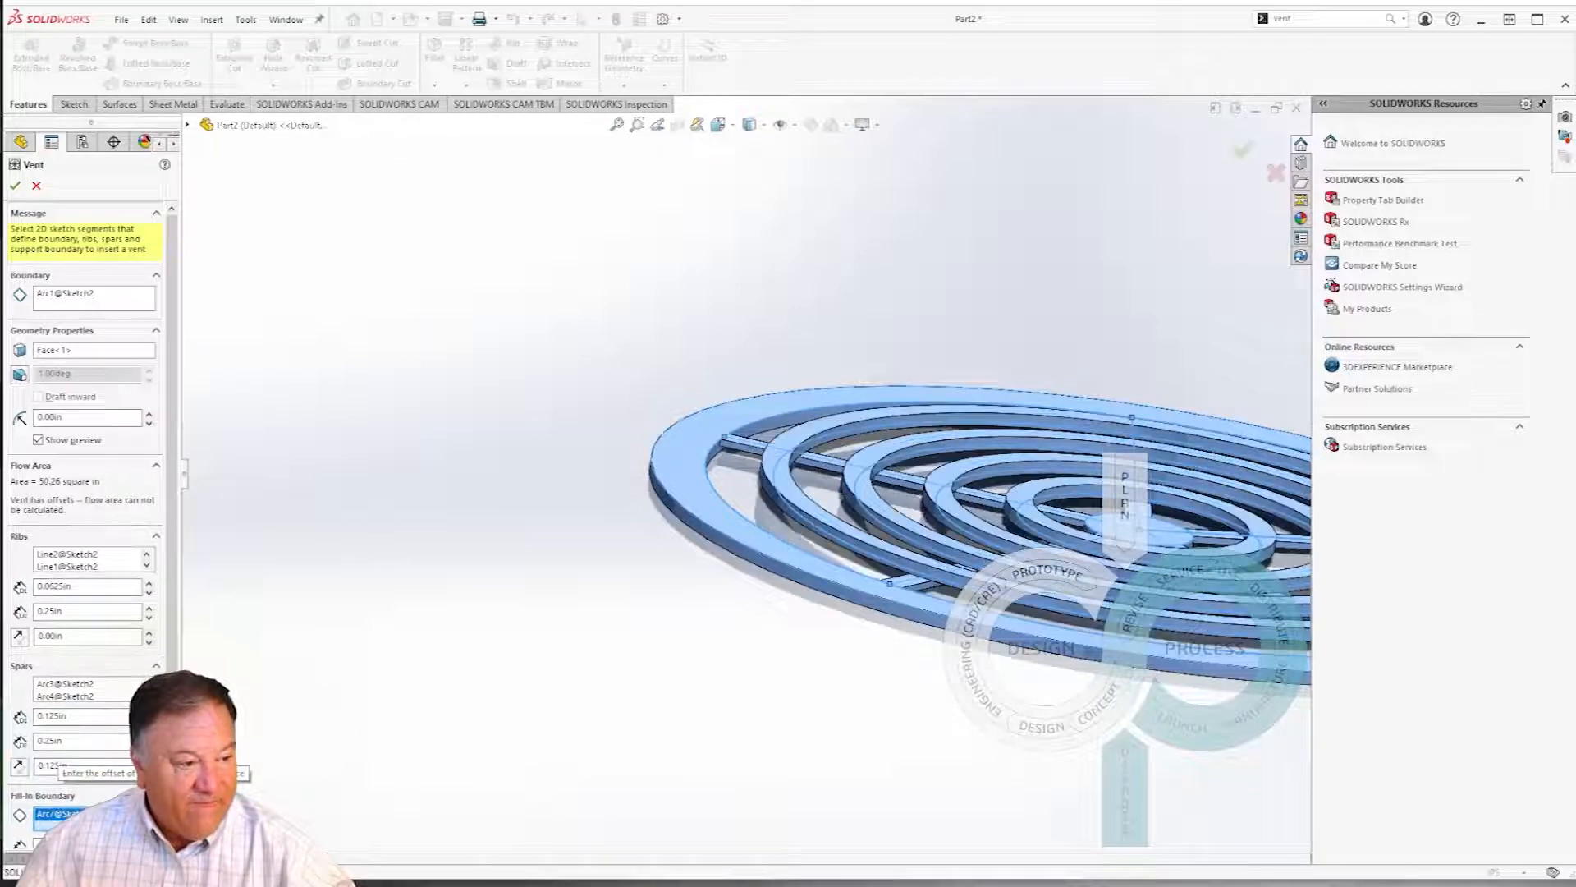
middle_drag(604, 711, 634, 562)
scroll(713, 668, down, 8)
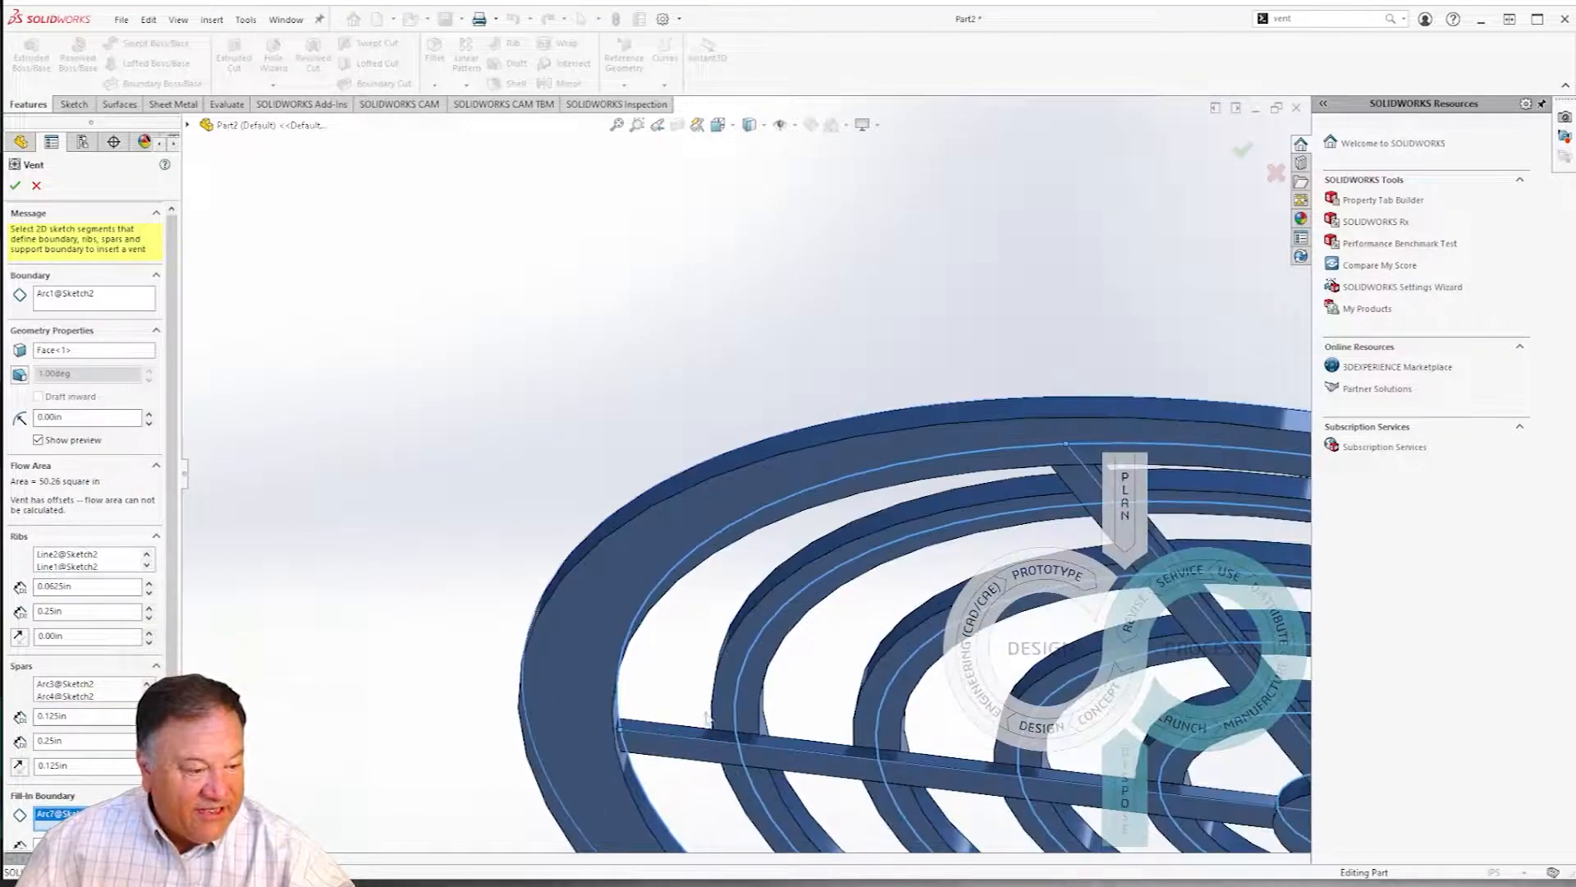
middle_drag(709, 660, 685, 691)
scroll(686, 691, up, 10)
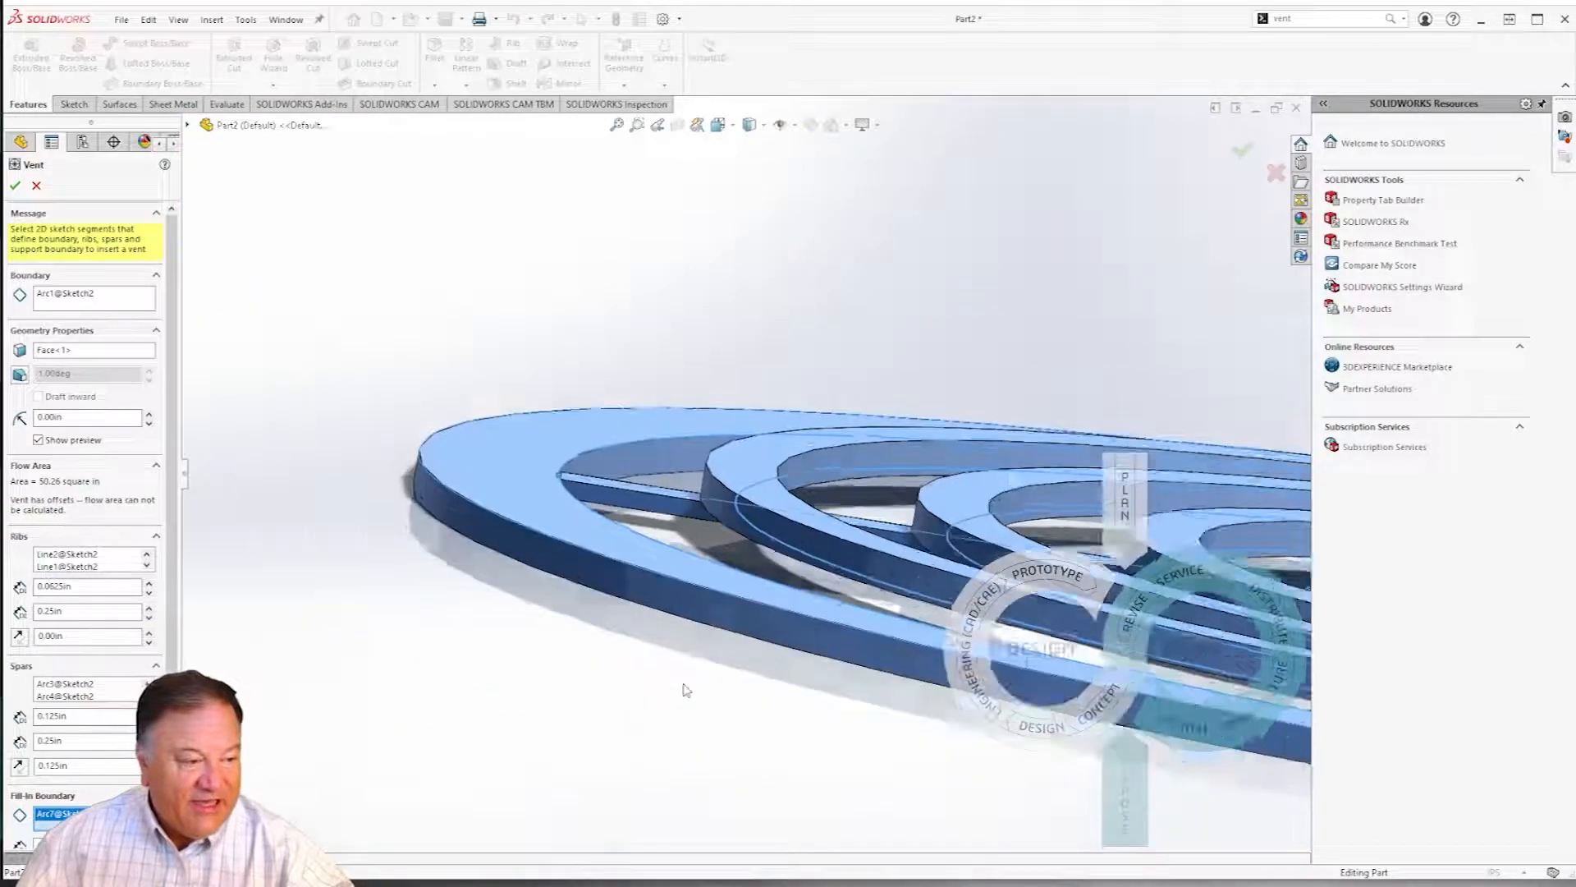
middle_drag(792, 688, 799, 717)
scroll(799, 715, up, 4)
middle_drag(799, 648, 781, 562)
scroll(781, 563, down, 2)
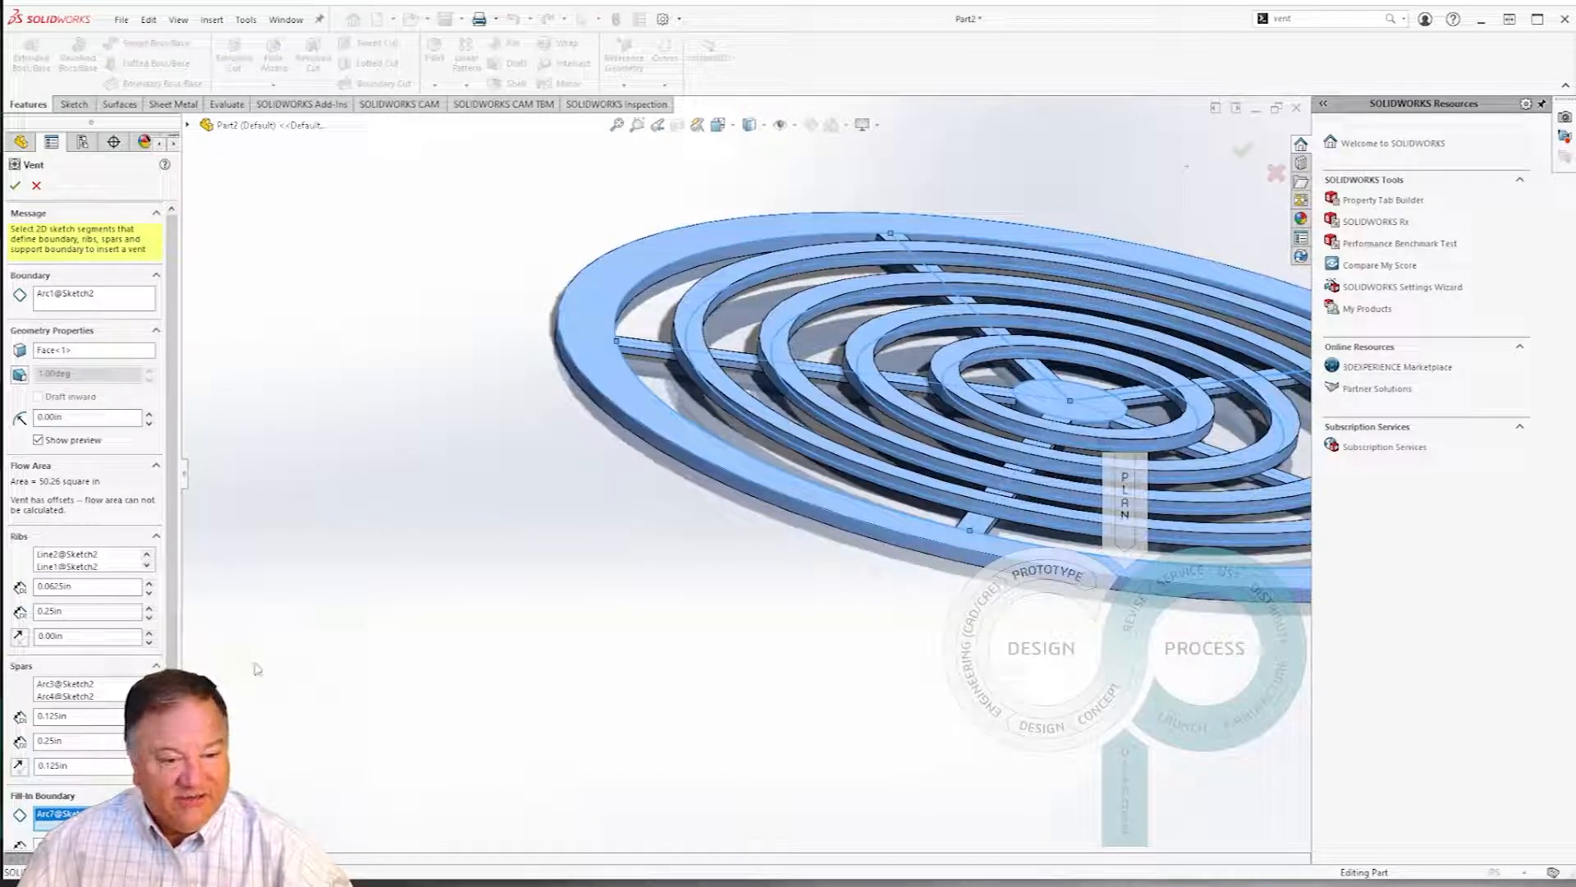
Set the spars' offset from the surface back to 0 in
drag(86, 764, 25, 765)
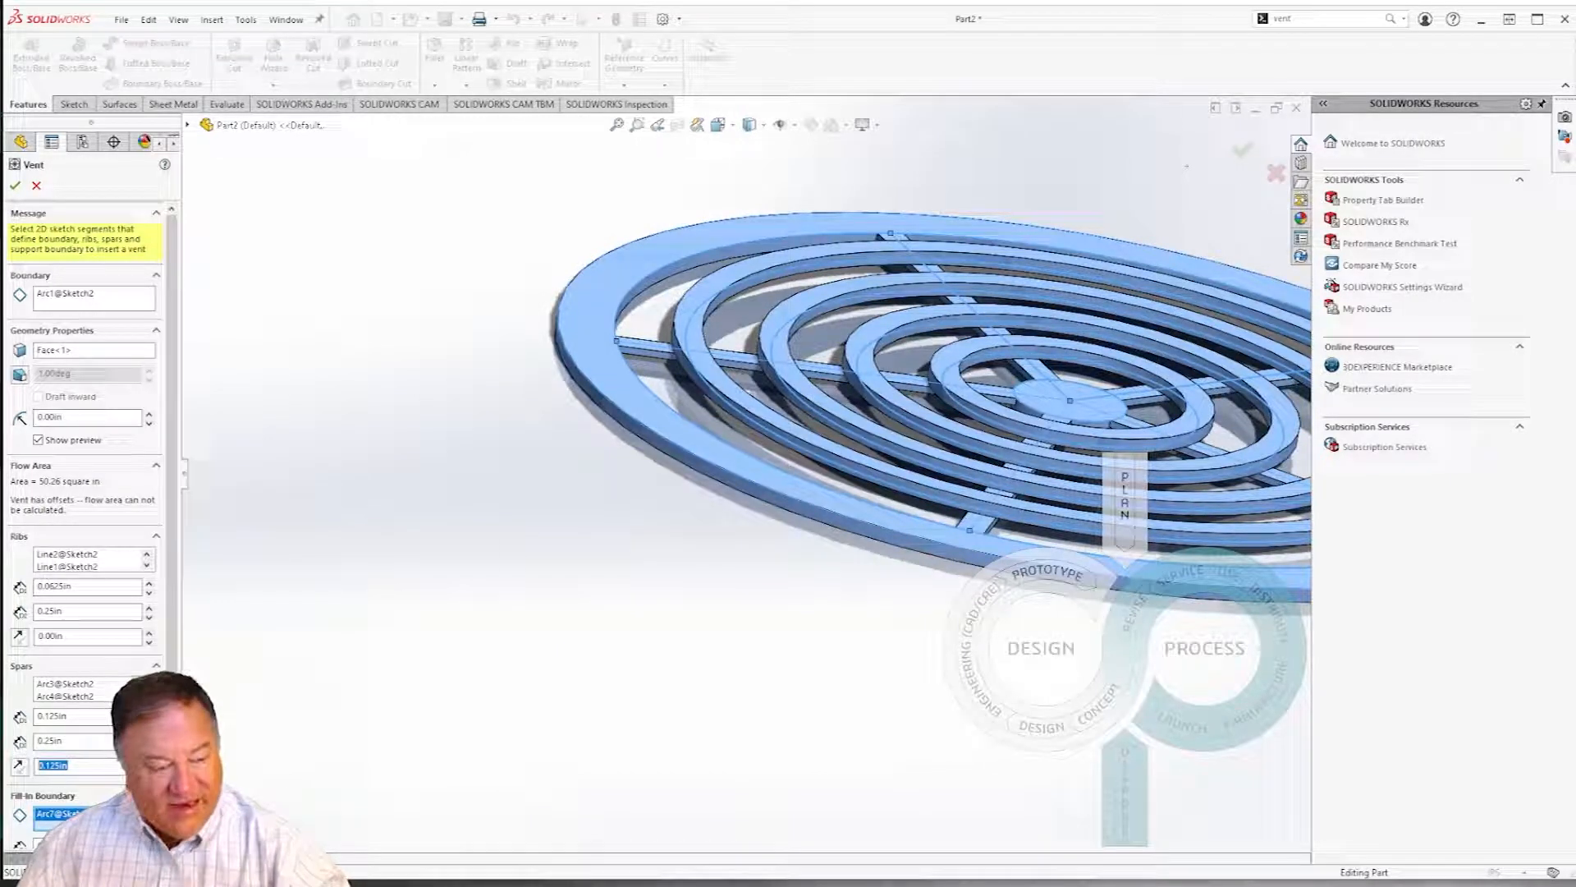
text(0)
key(Return)
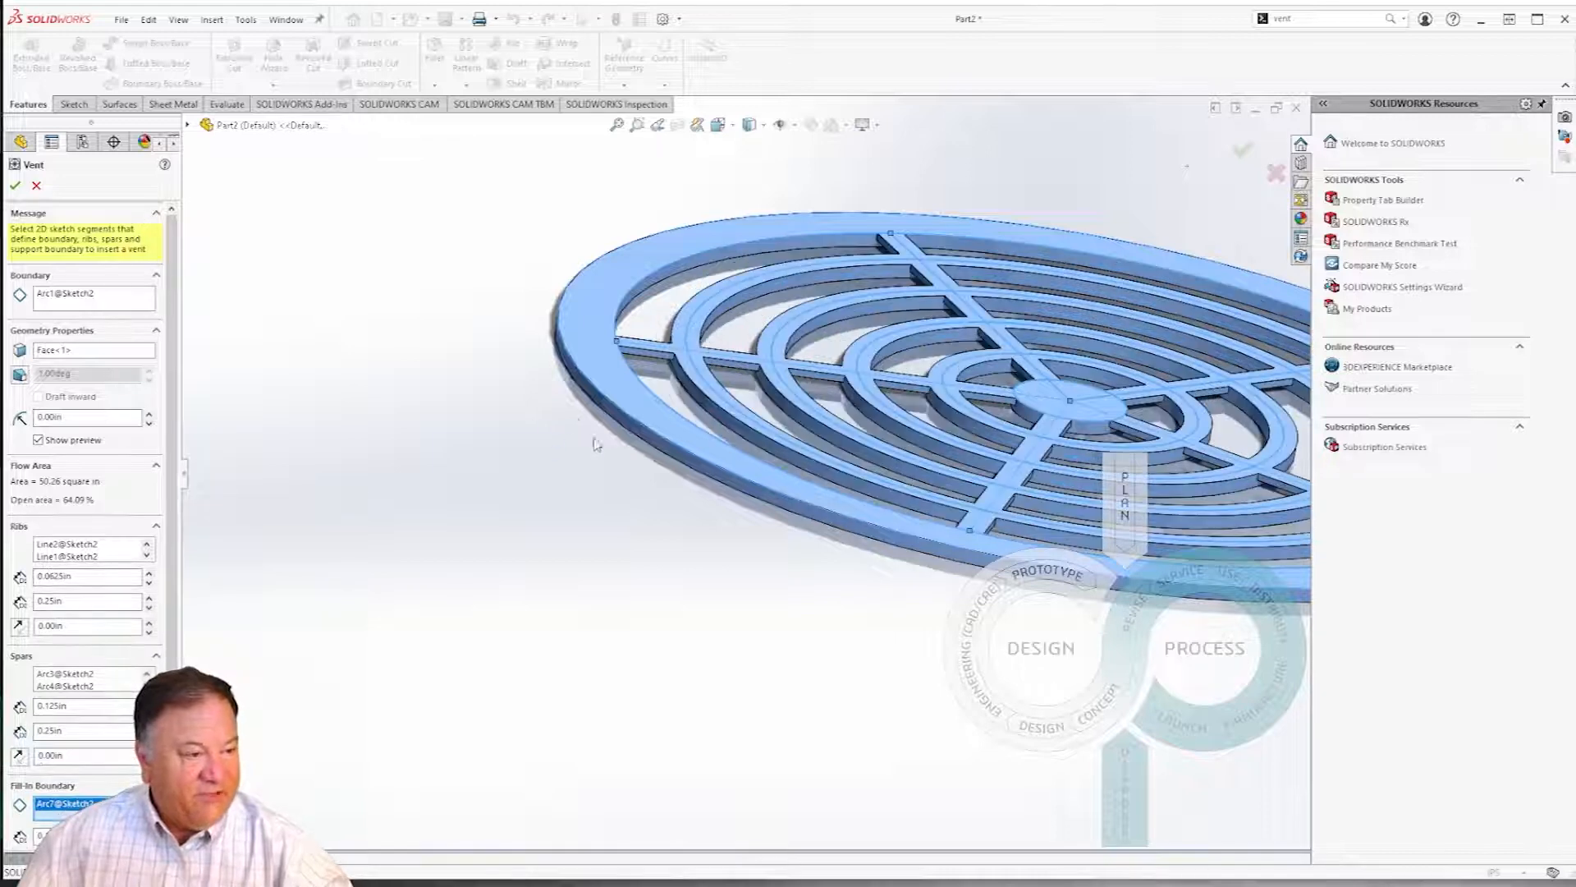
Set the ribs' depth to 0.125 in
middle_drag(631, 477, 726, 520)
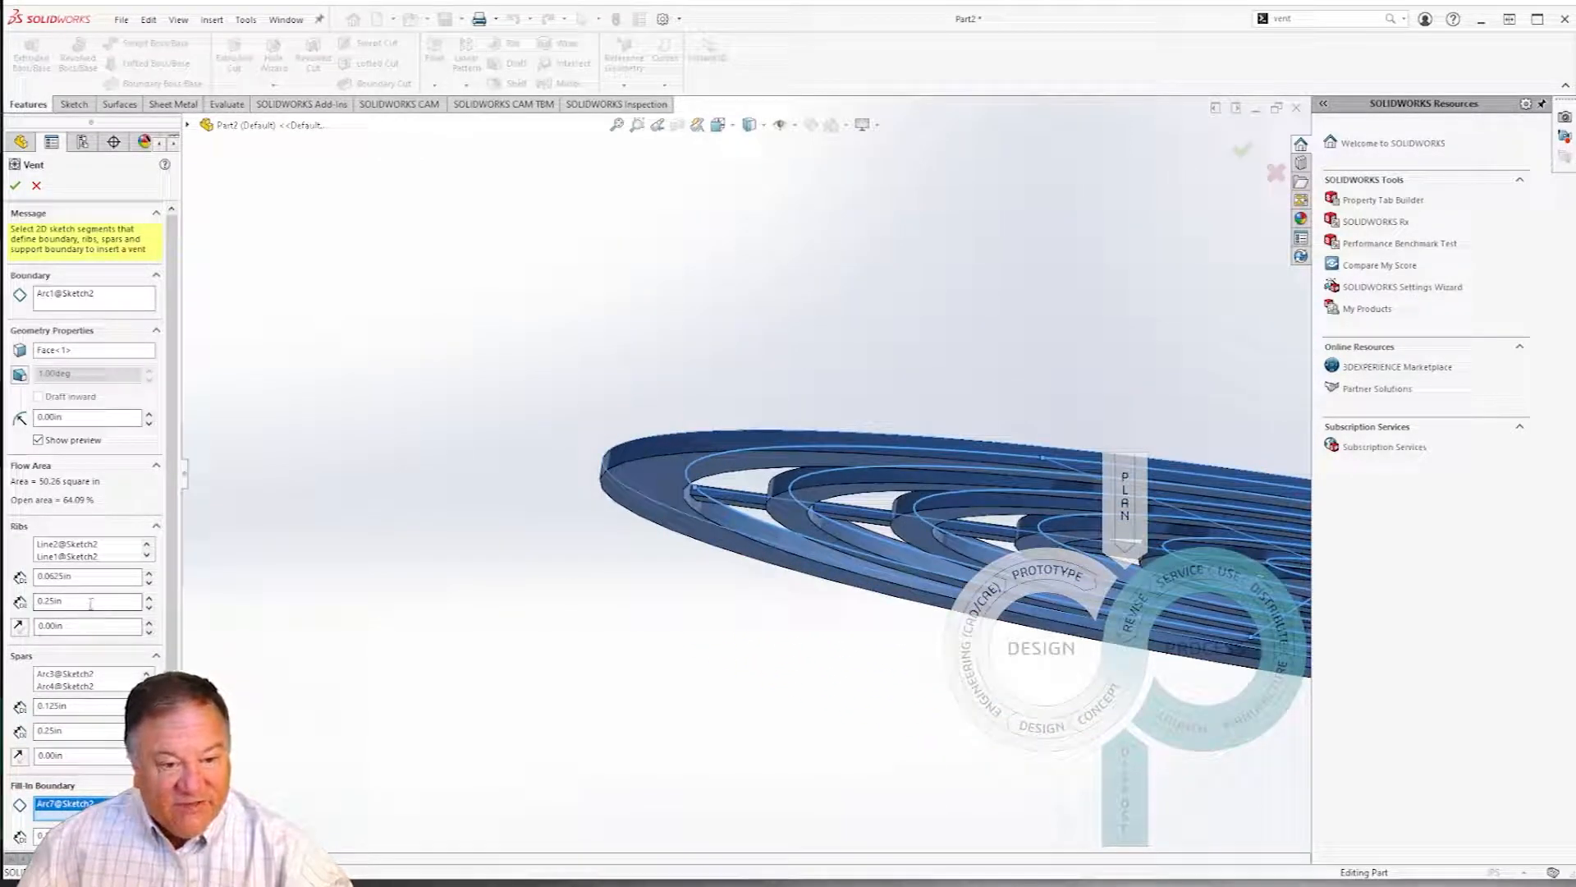
drag(92, 576, 35, 577)
text(.1)
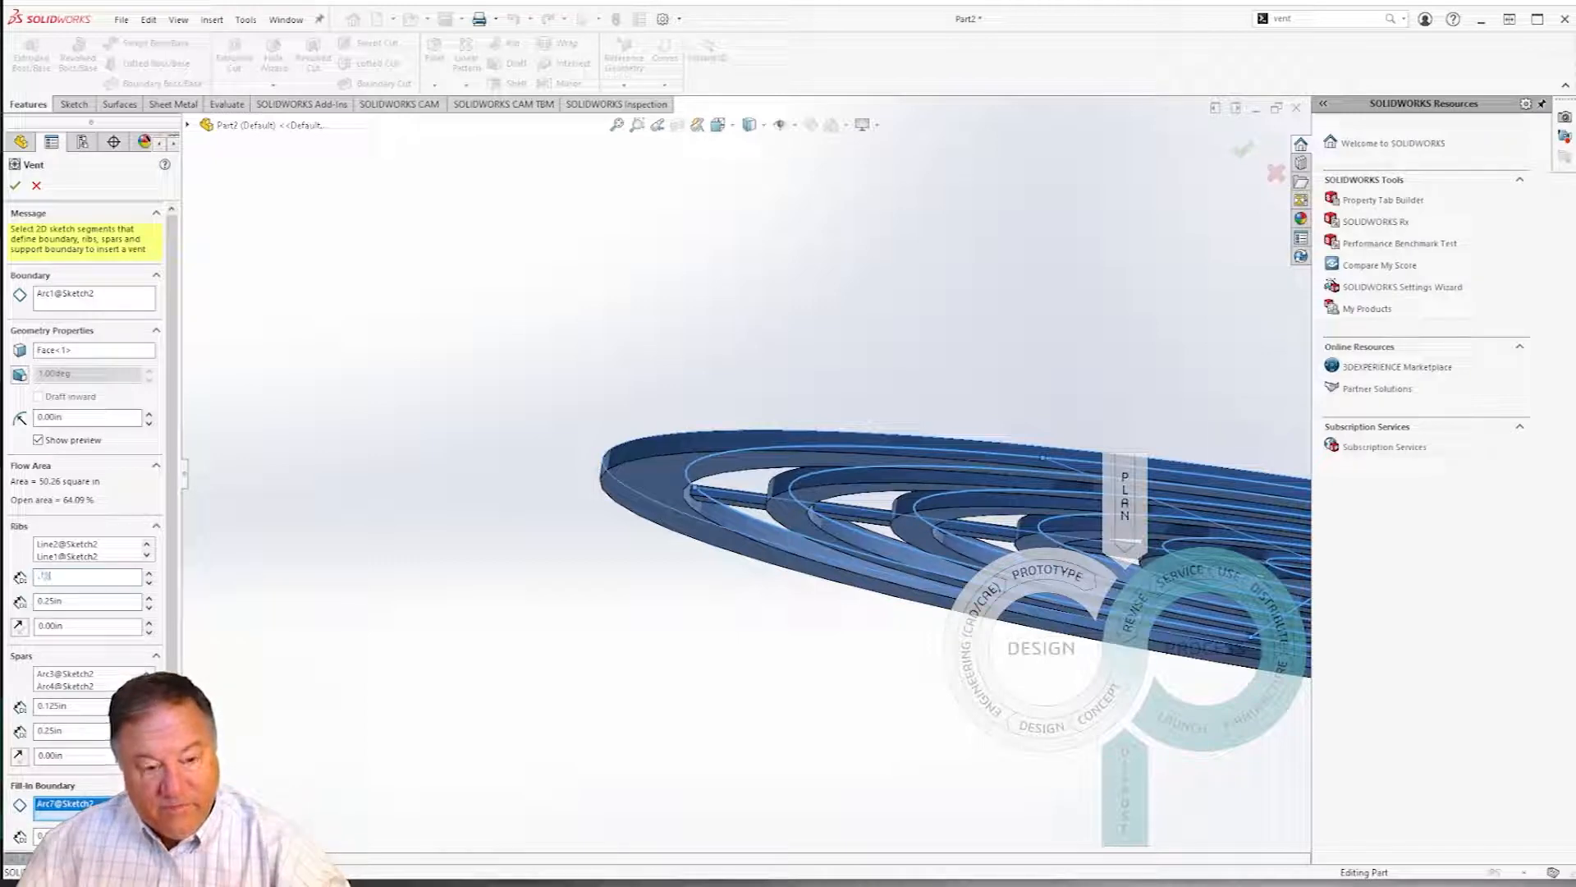
text(25)
key(Return)
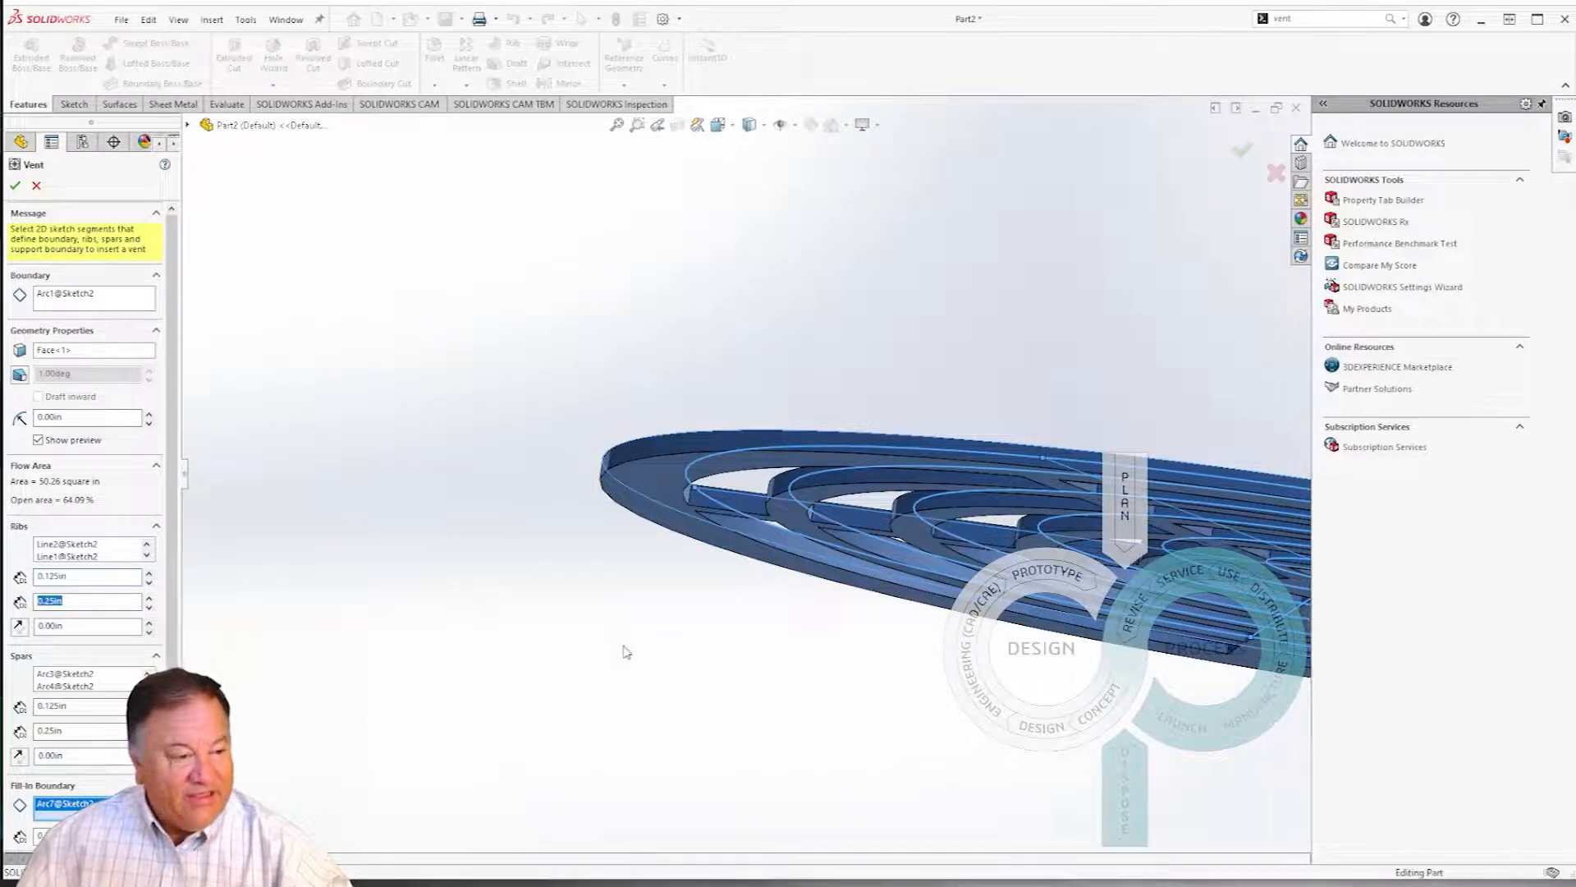
Try a rib width of 0.125 in and inspect the narrower ribs in the vent preview
middle_drag(626, 647, 644, 765)
key(f)
drag(123, 601, 33, 603)
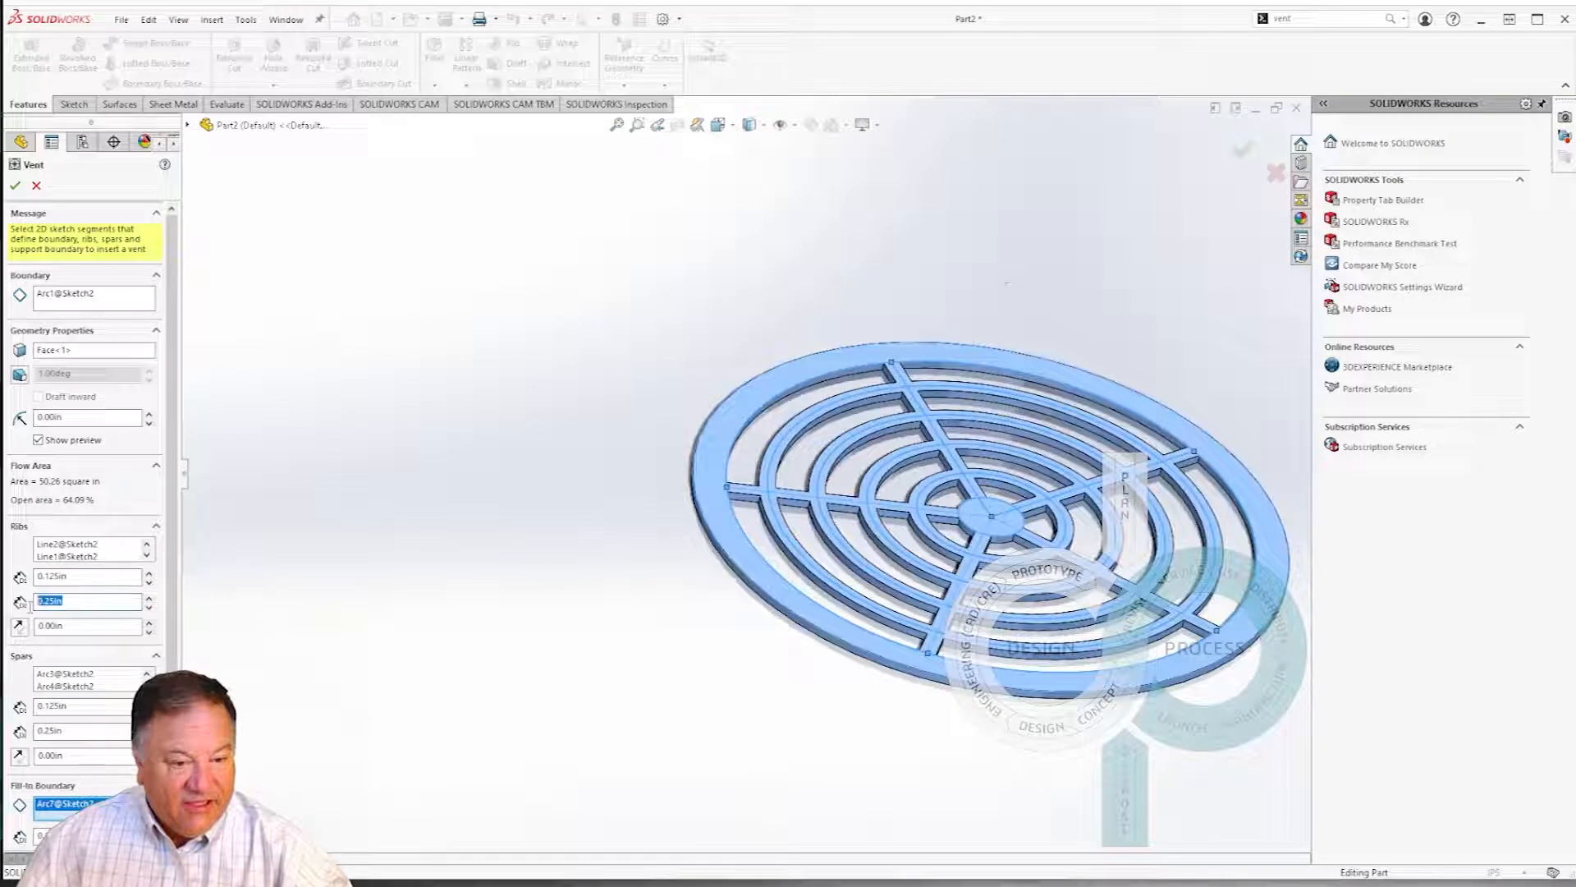
text(.125)
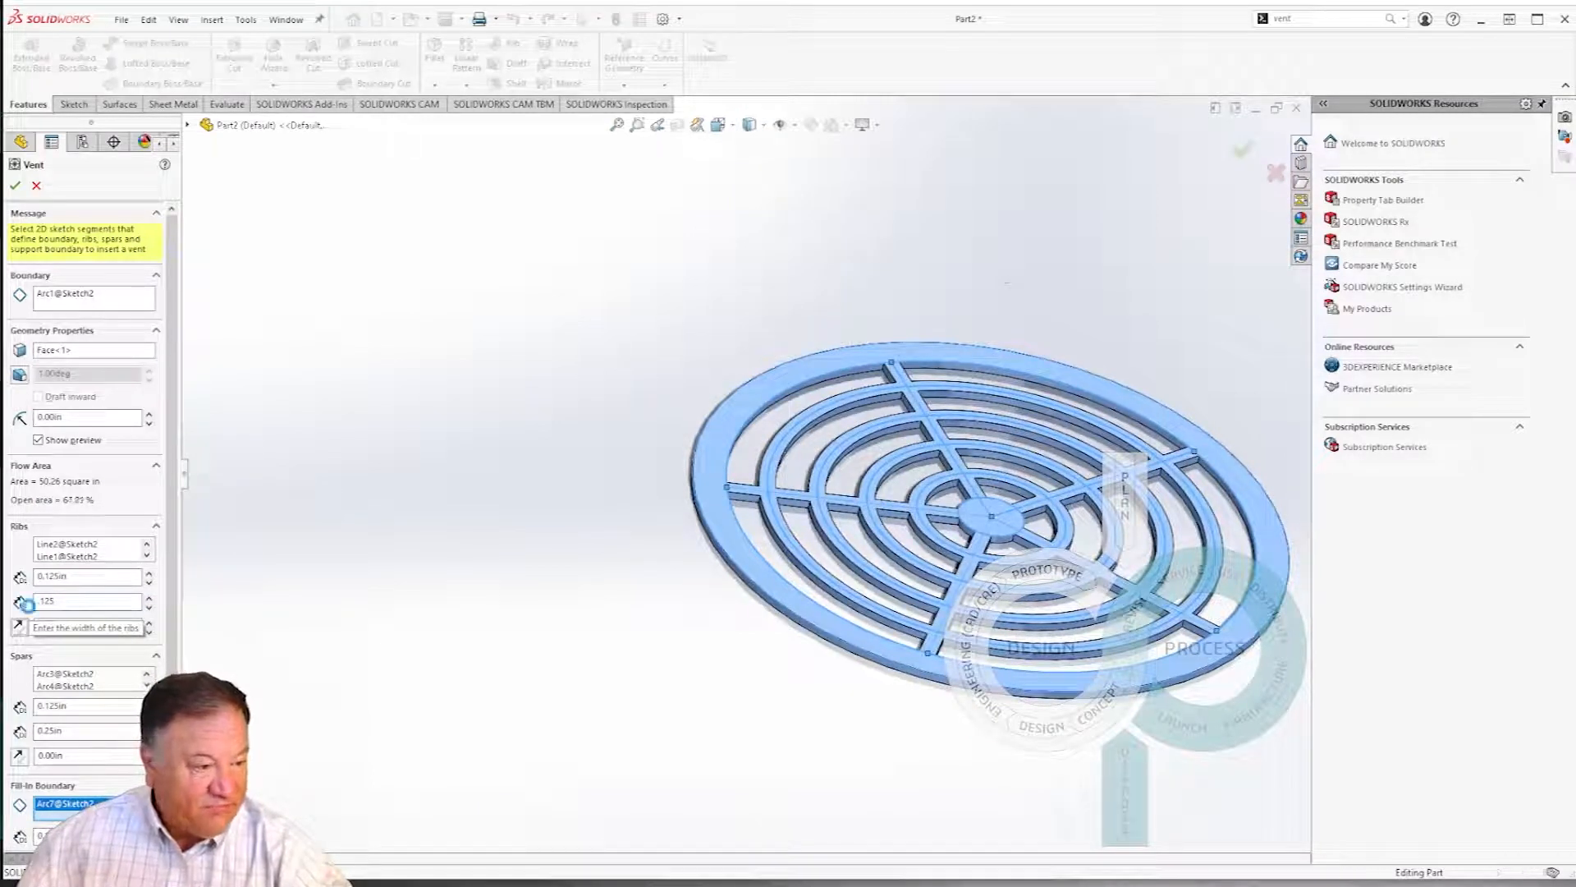
key(Return)
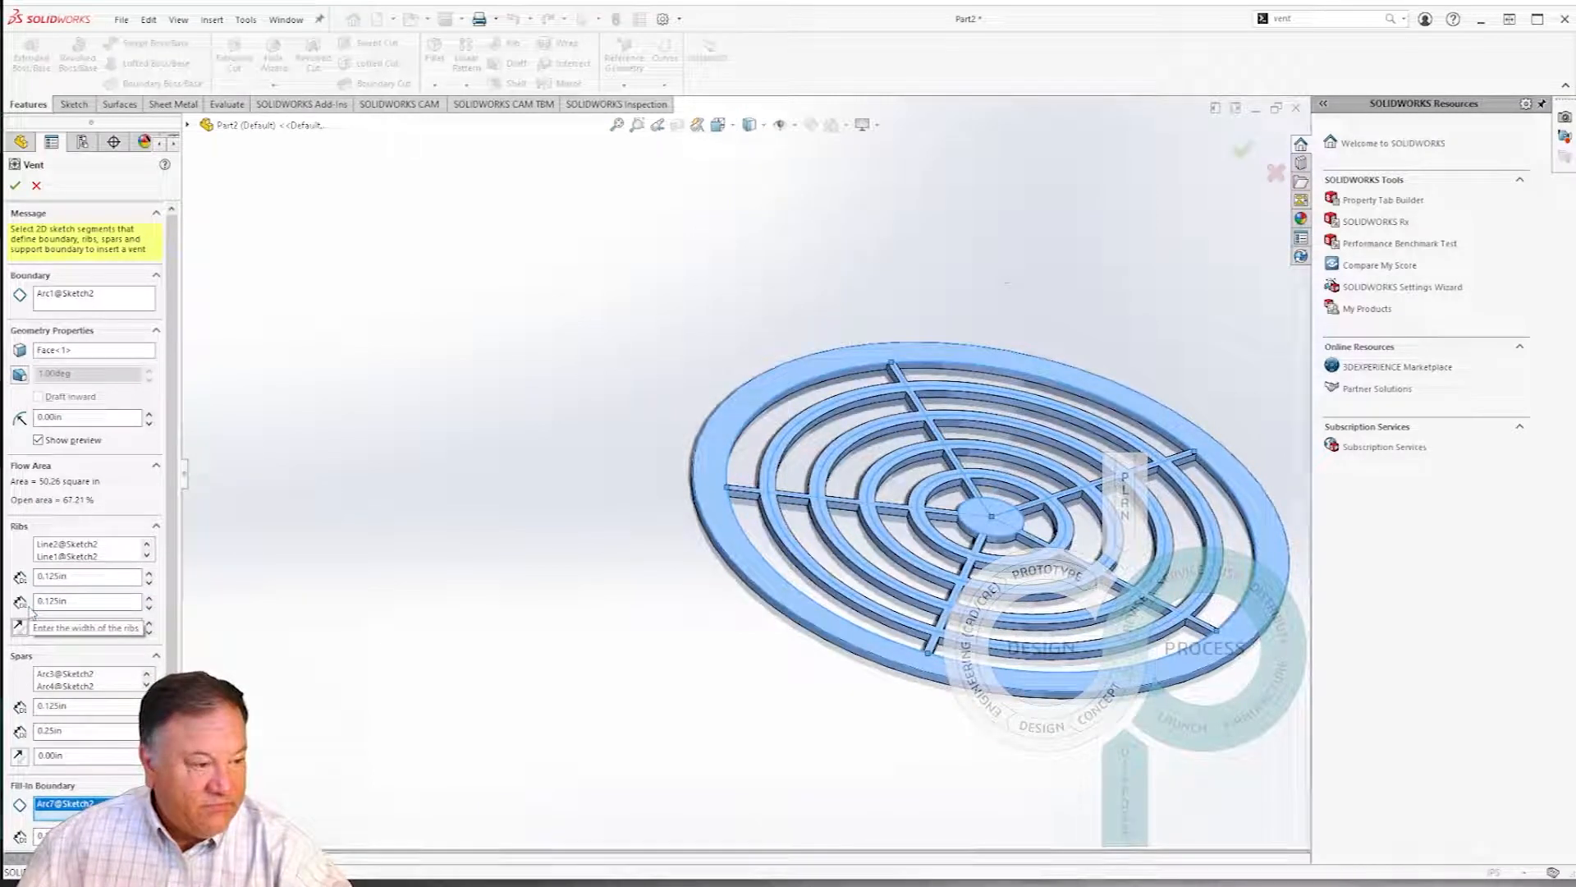
middle_drag(806, 533, 765, 630)
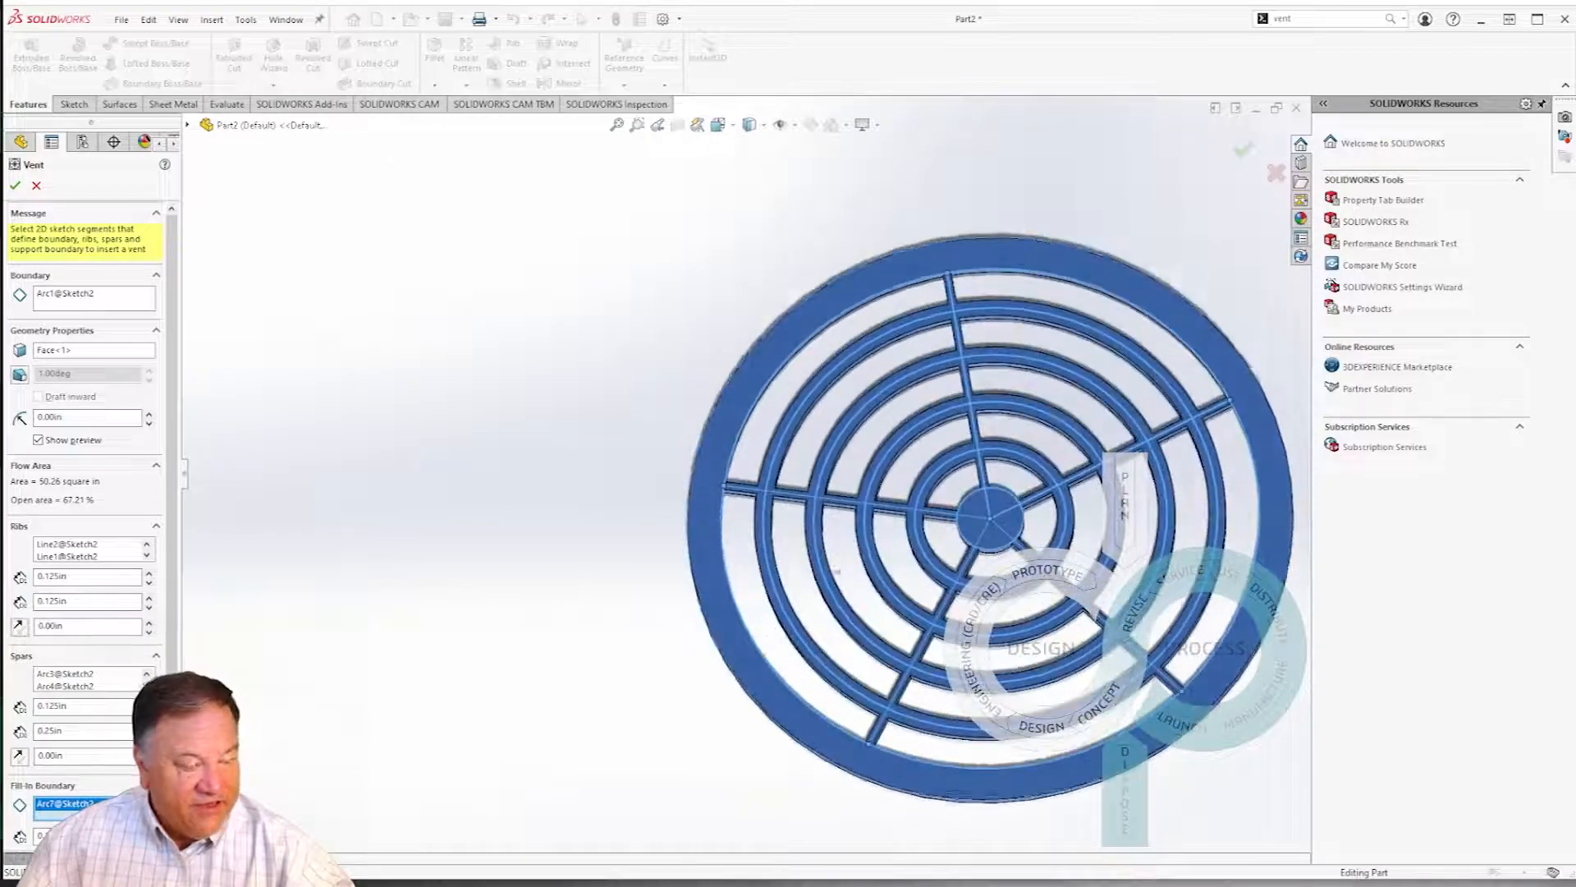
scroll(855, 503, down, 3)
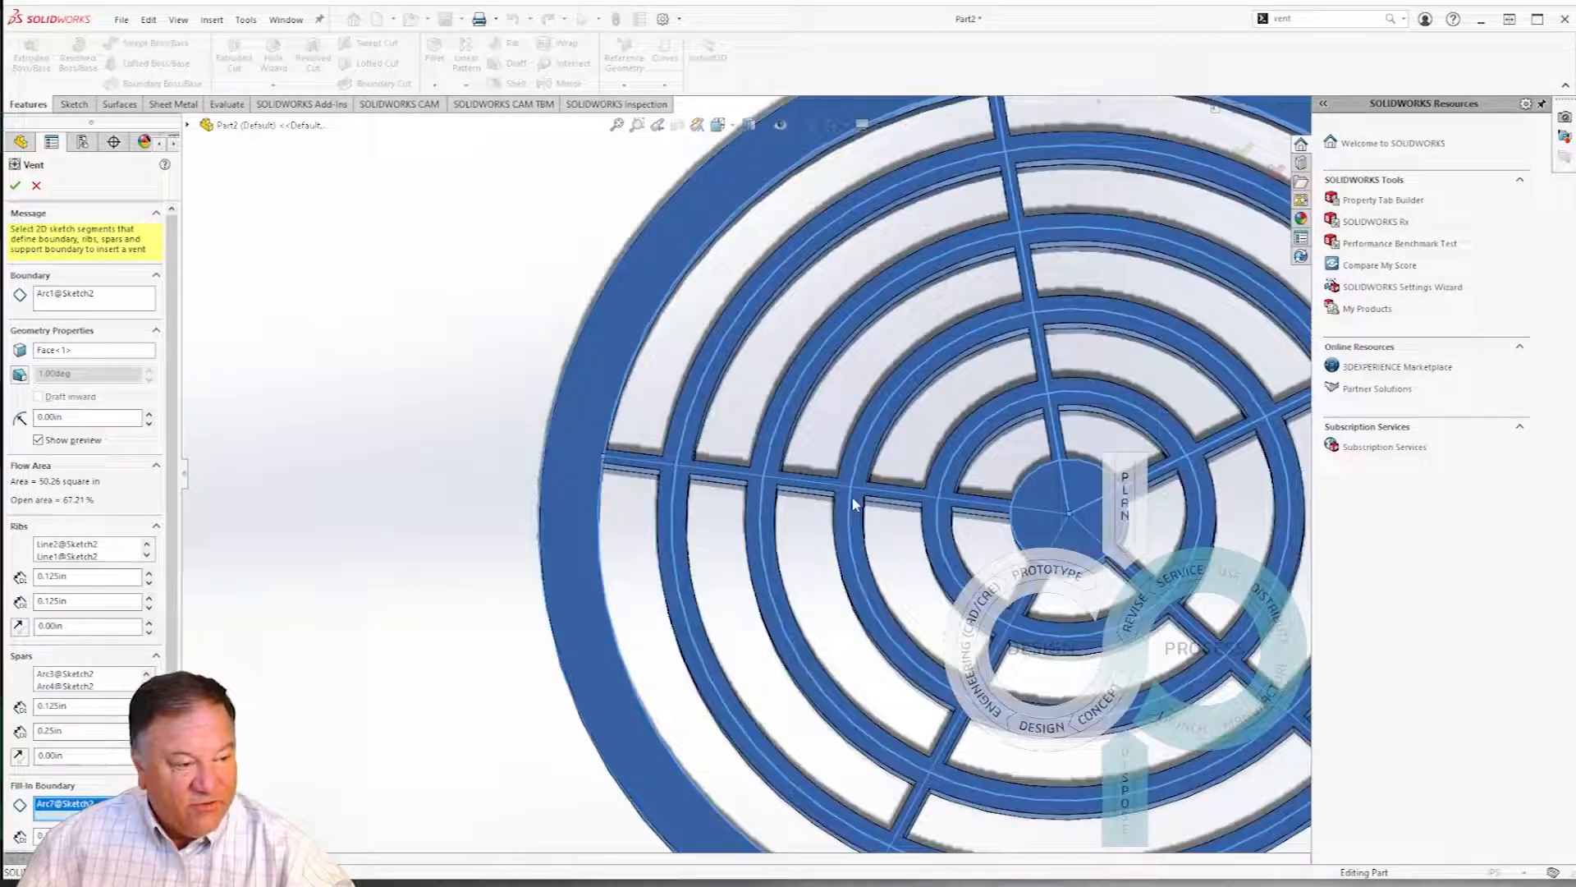
Set the ribs' width back to 0.25 in
double_click(74, 605)
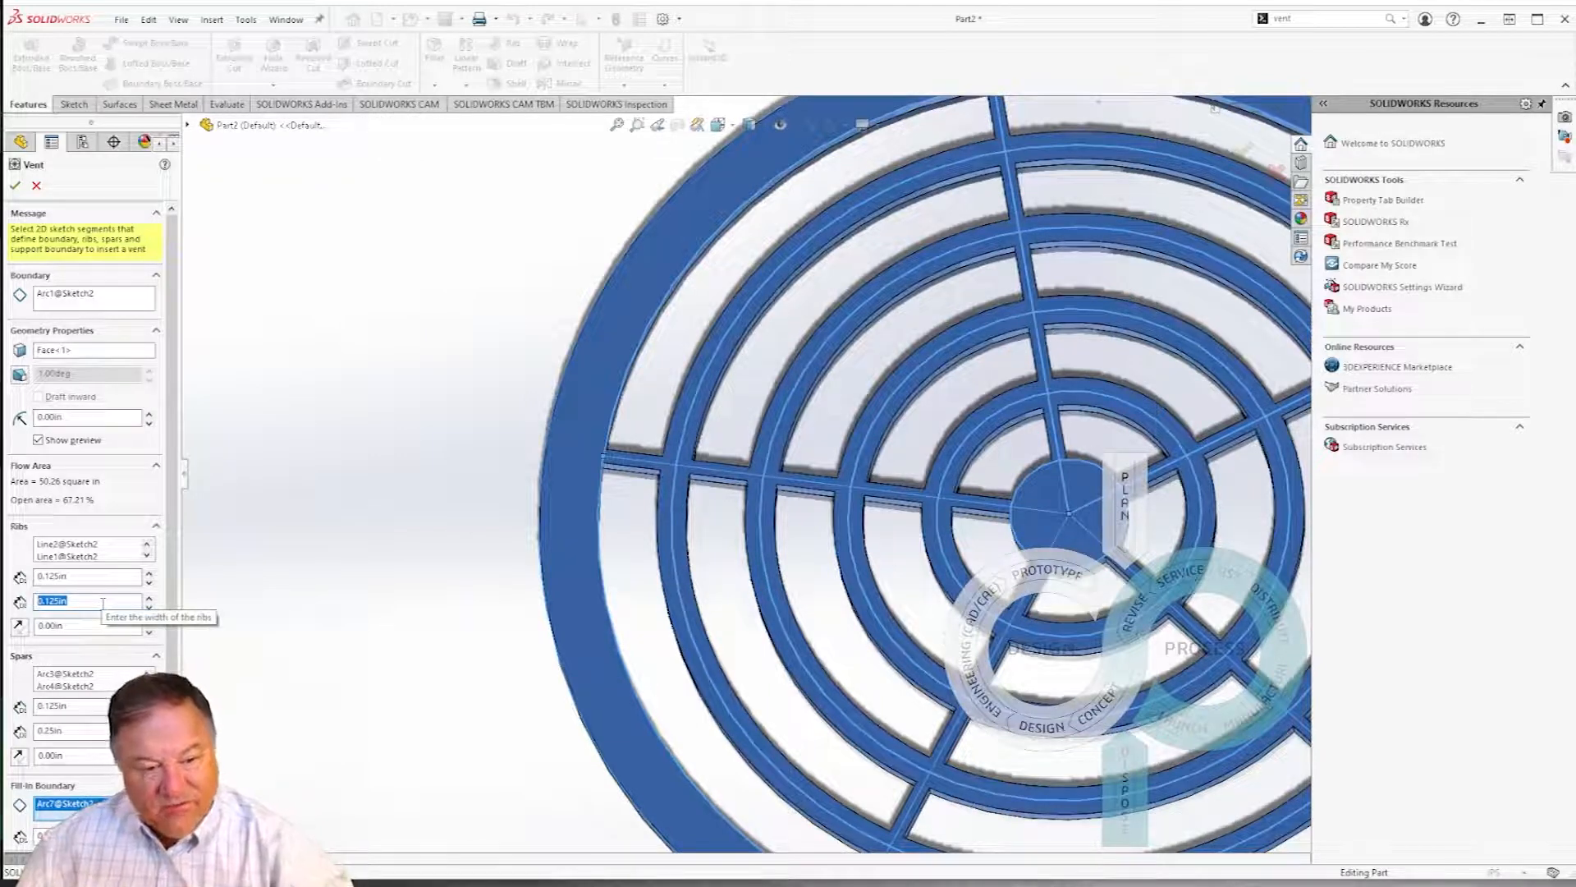
text(0.25)
key(Return)
scroll(505, 413, up, 3)
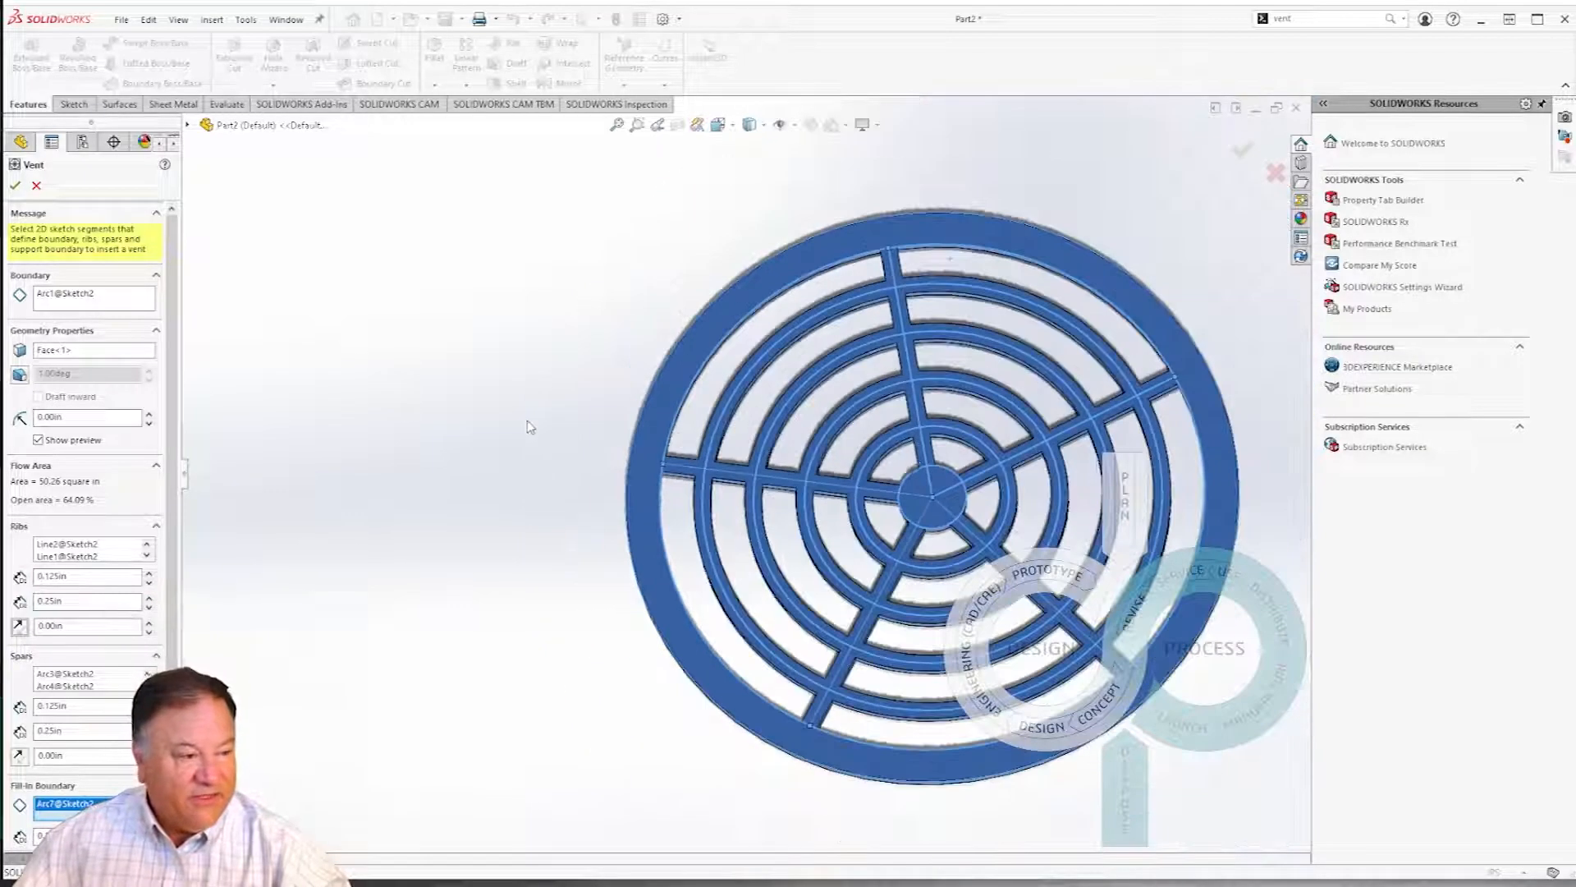
Try a fillet radius of 0.125 in on the vent openings and inspect the rounded corners up close
middle_drag(912, 455, 930, 360)
scroll(928, 355, down, 5)
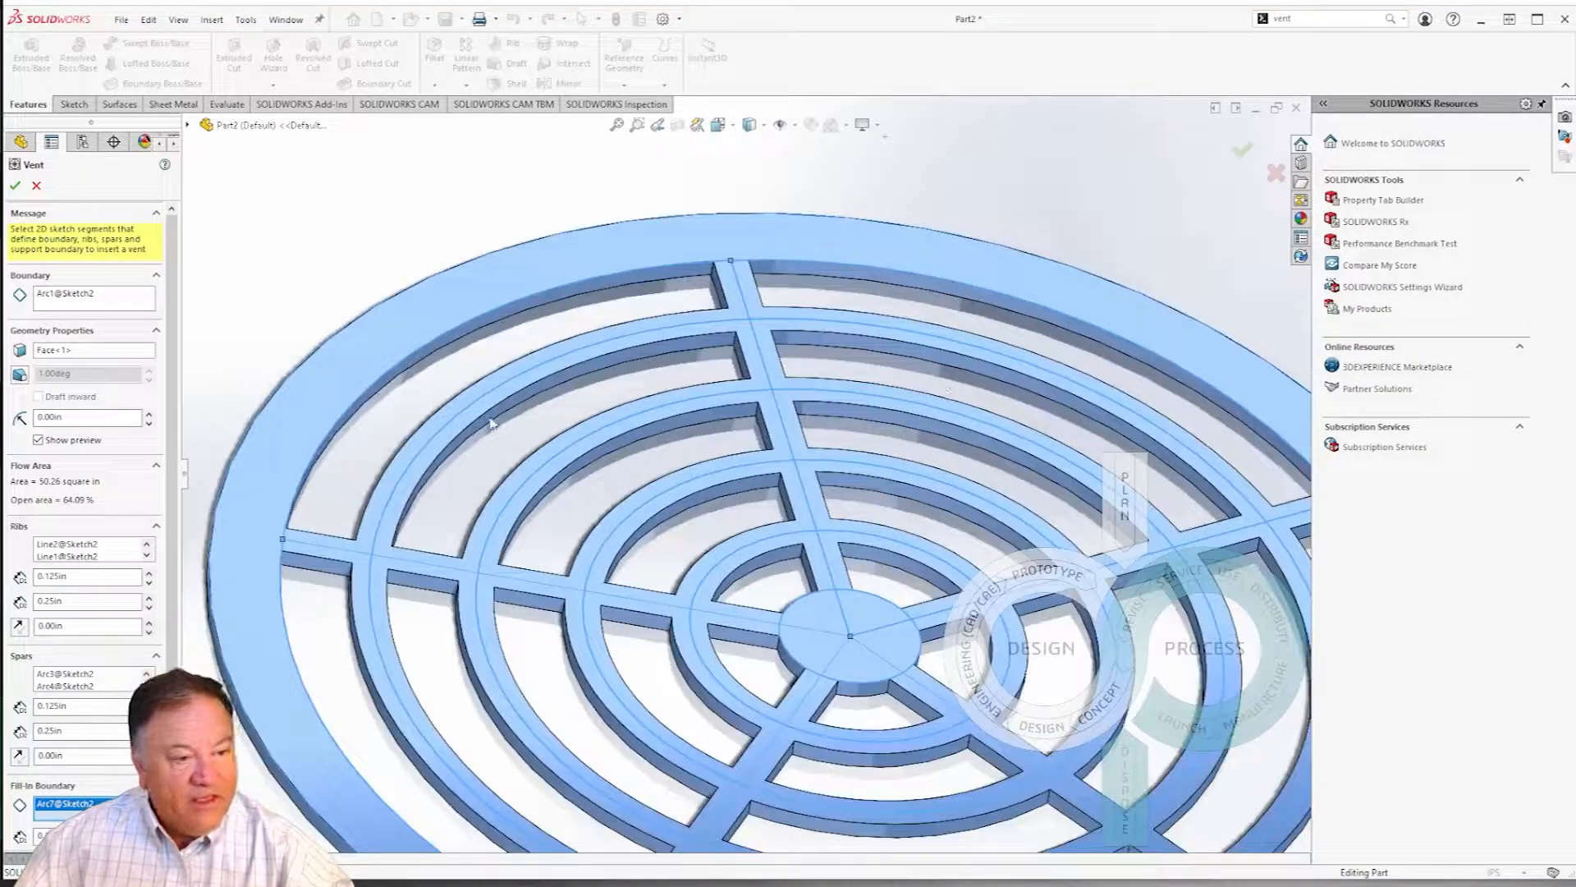
double_click(61, 418)
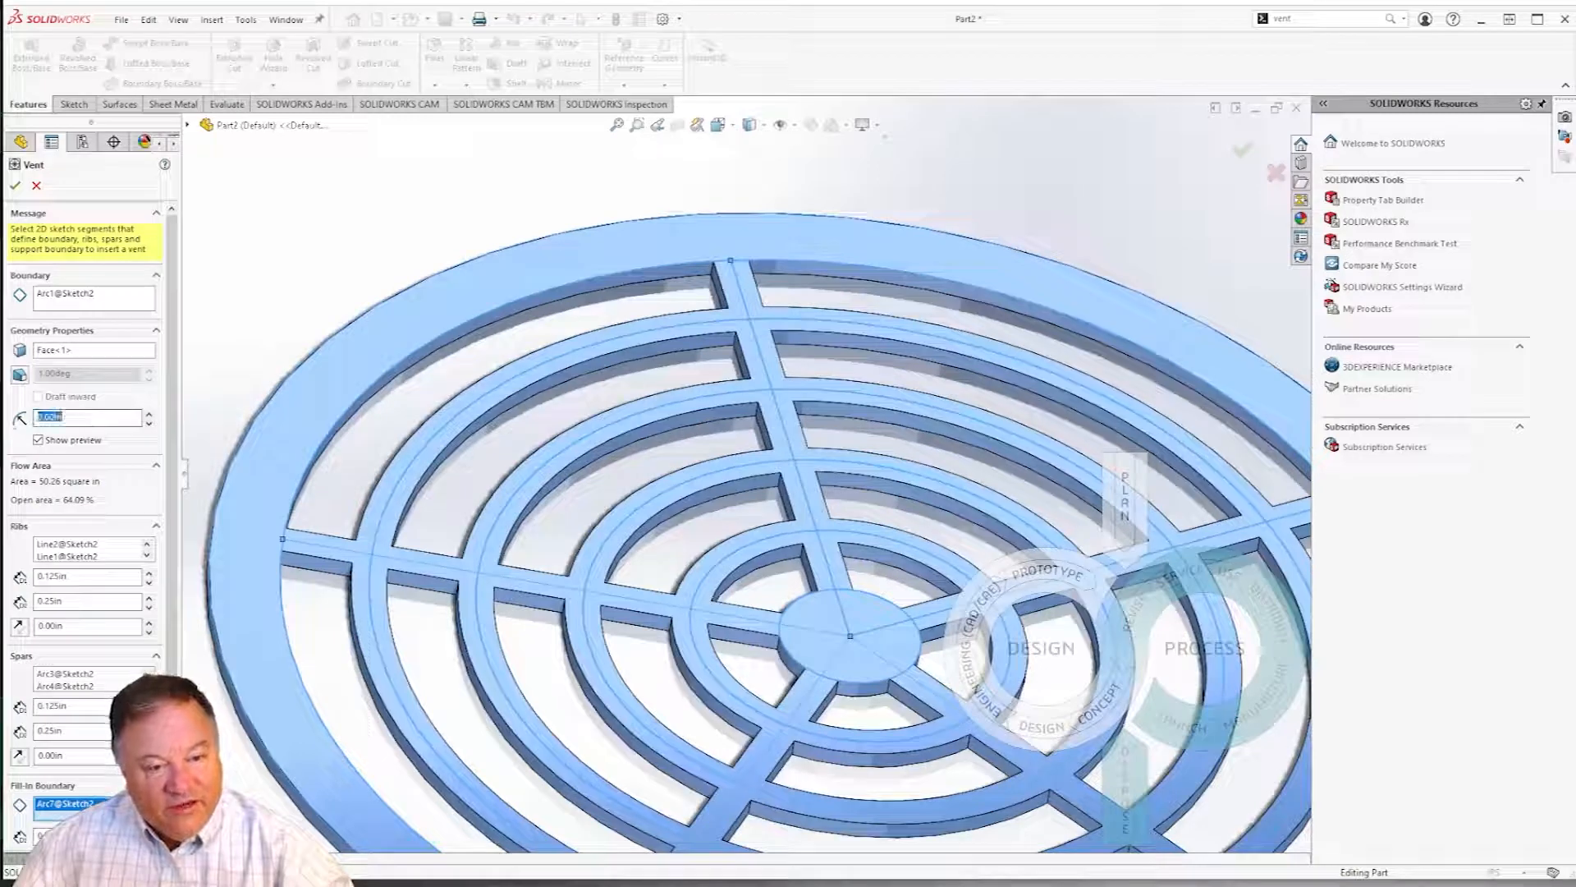
text(.125)
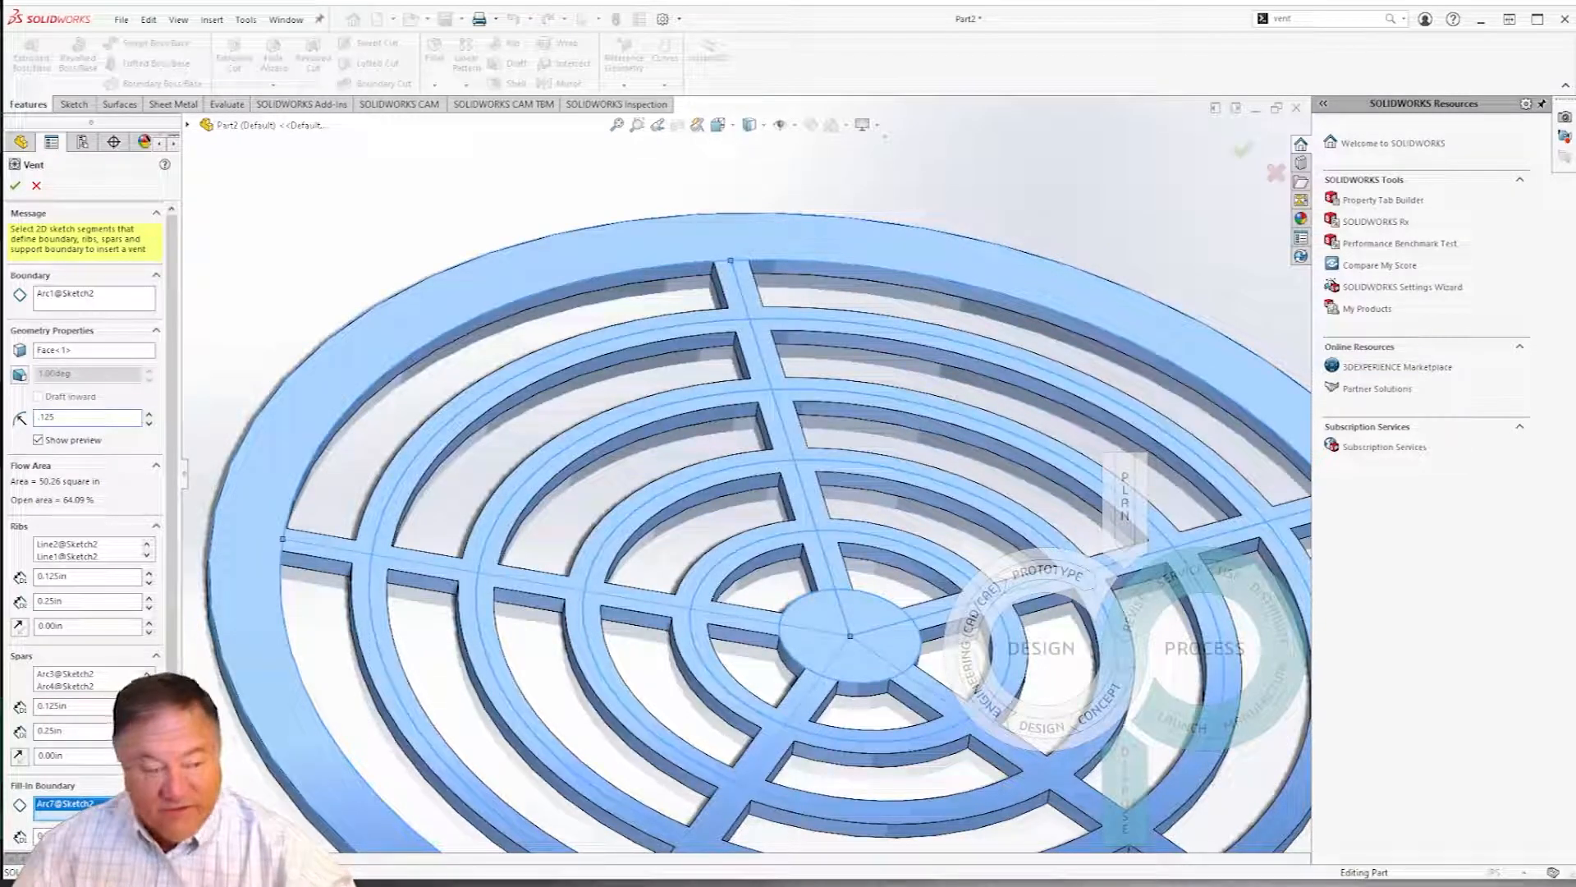
key(Return)
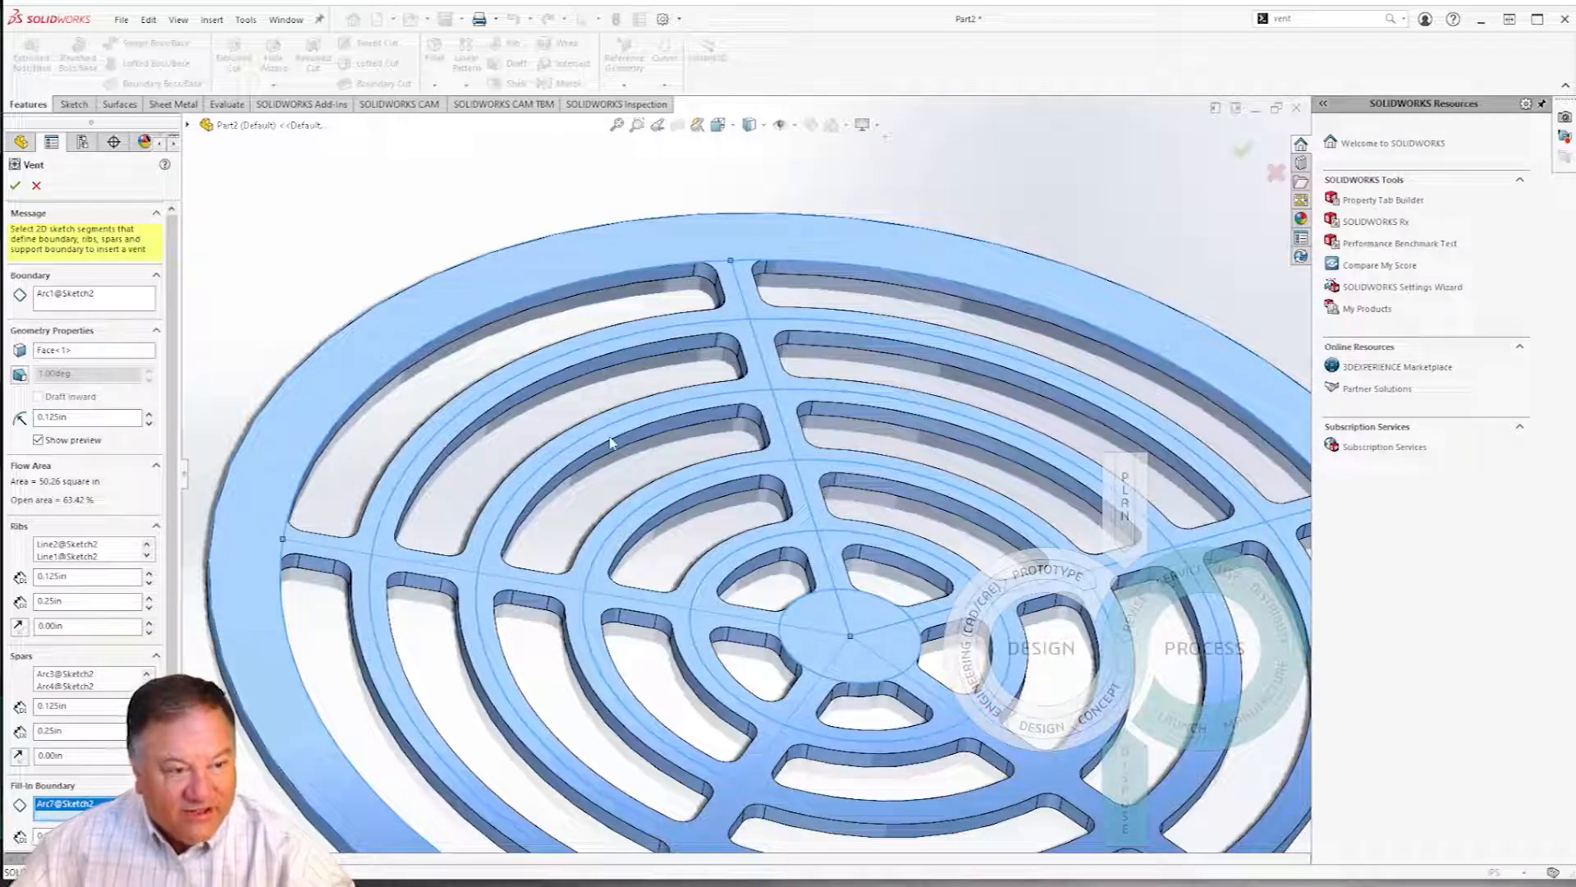
middle_drag(546, 458, 549, 530)
scroll(593, 526, up, 1)
scroll(605, 542, down, 2)
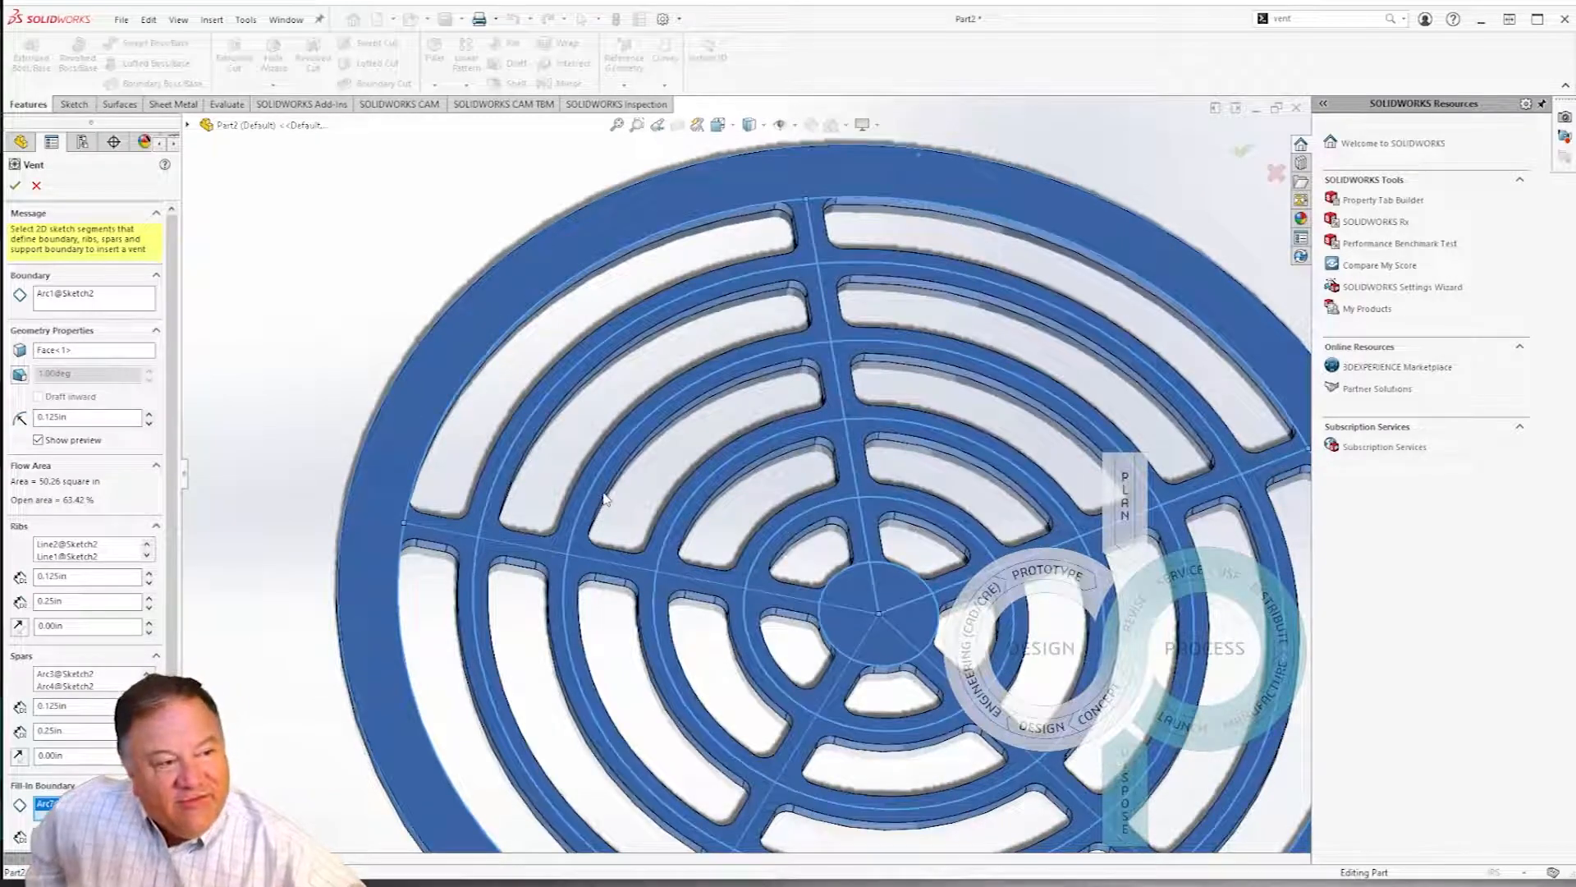
scroll(670, 355, down, 3)
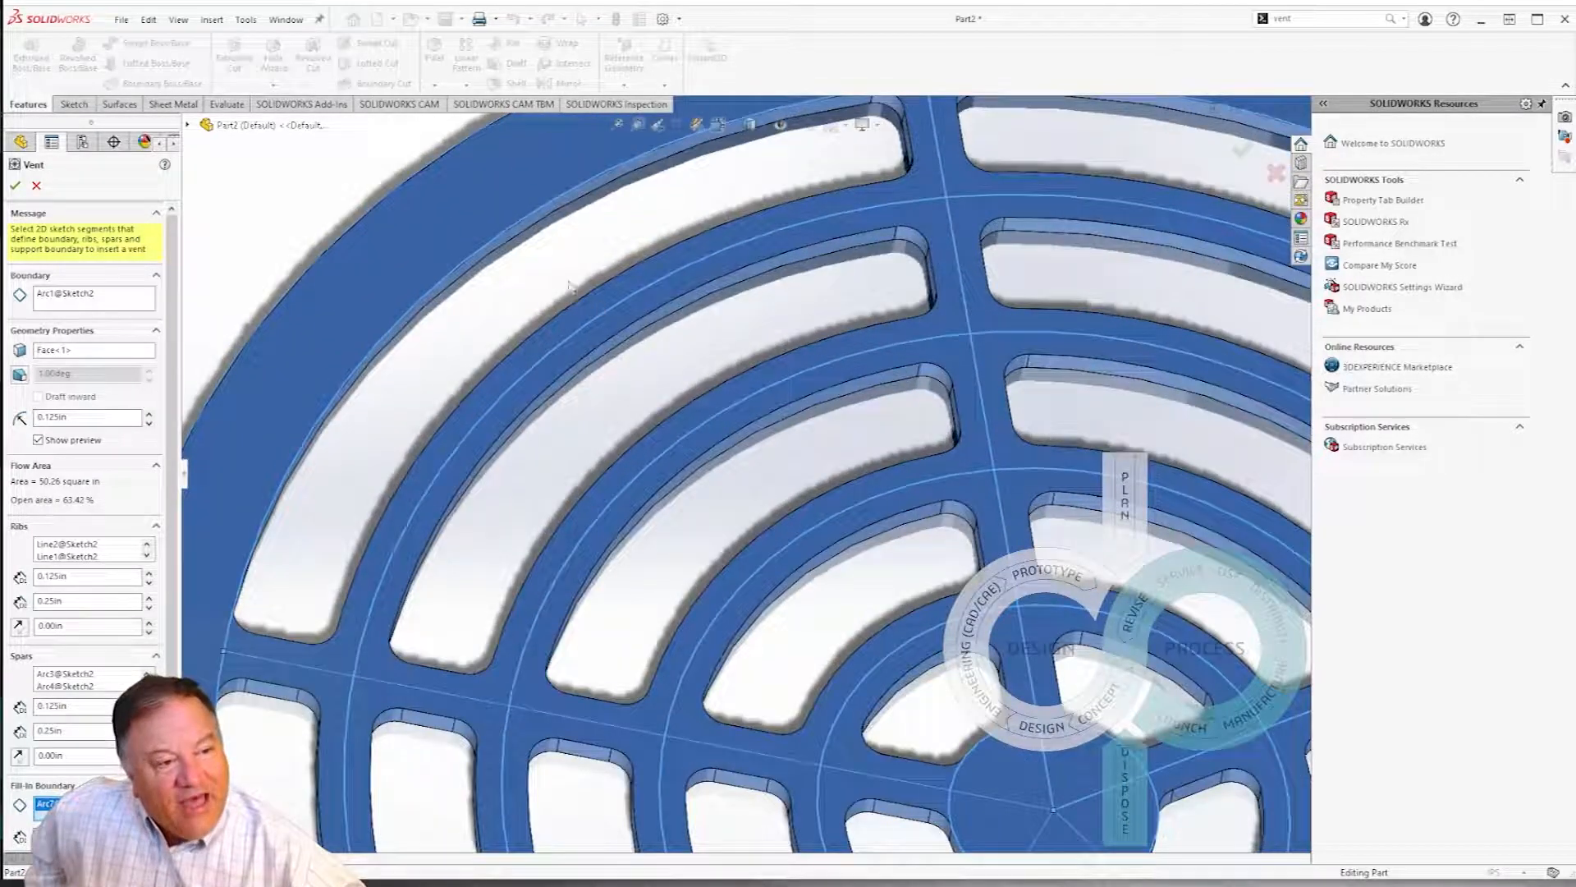
scroll(667, 378, up, 3)
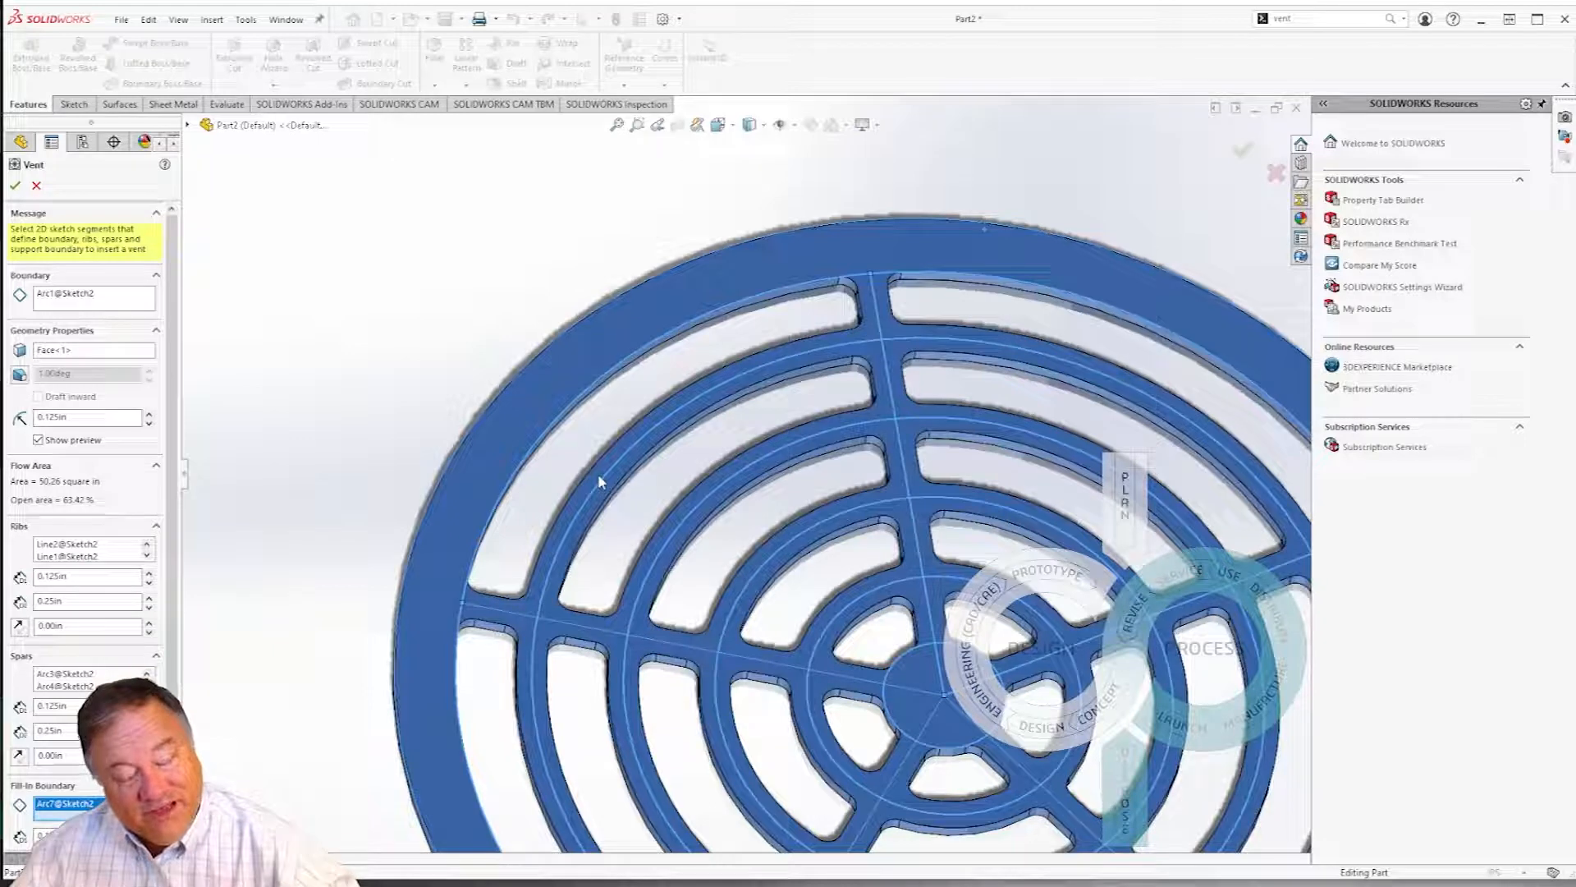
Try fillet radii of 0.5 in and 0.25 in for the vent openings
double_click(54, 416)
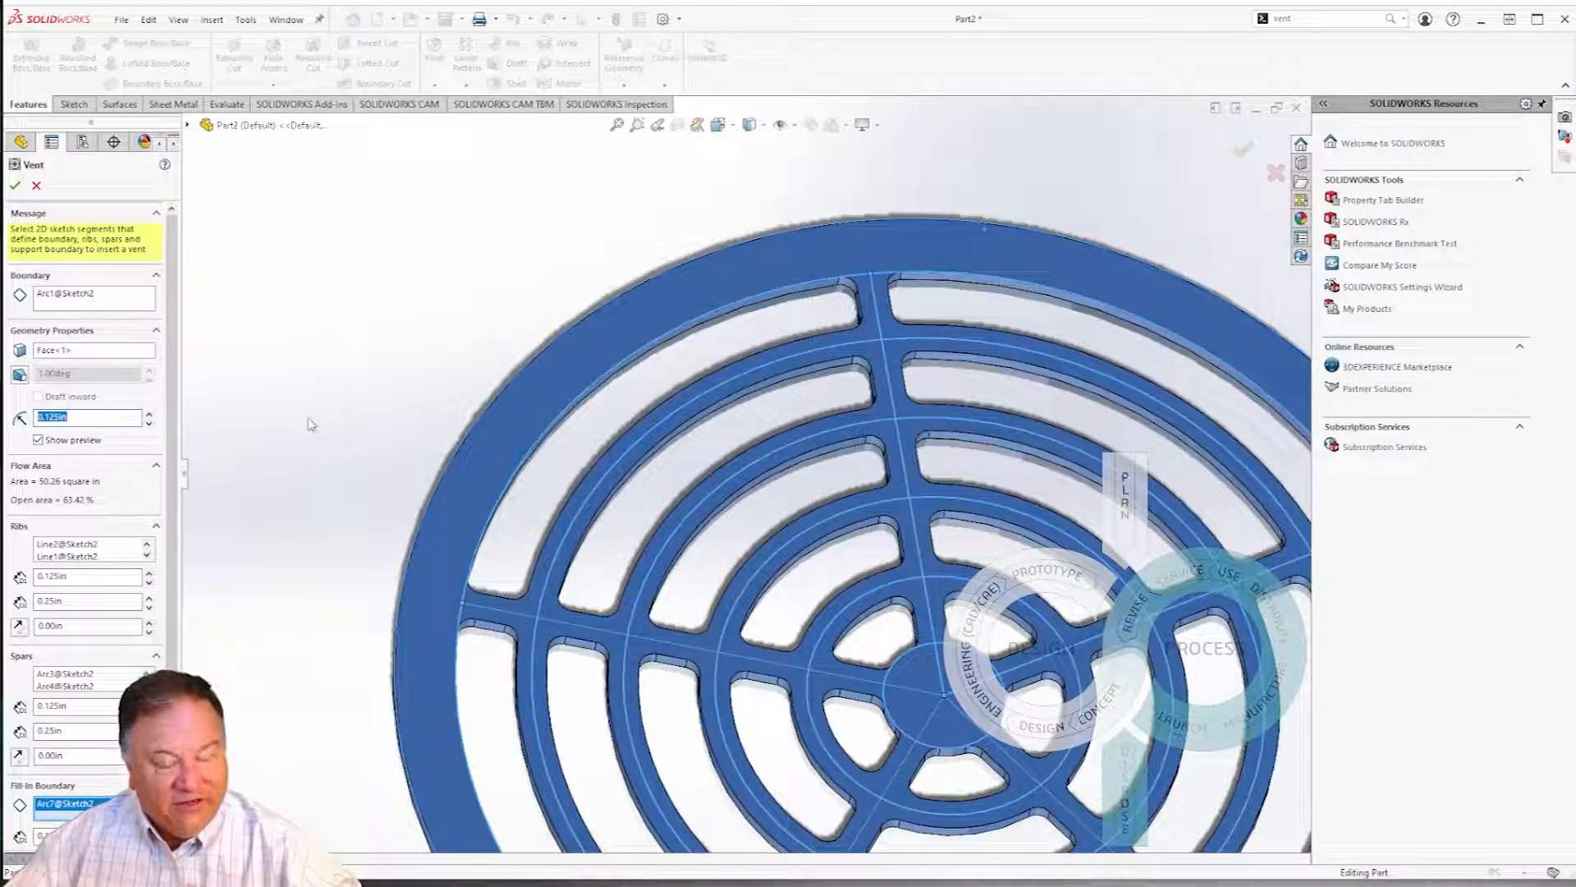
text(.5)
key(Return)
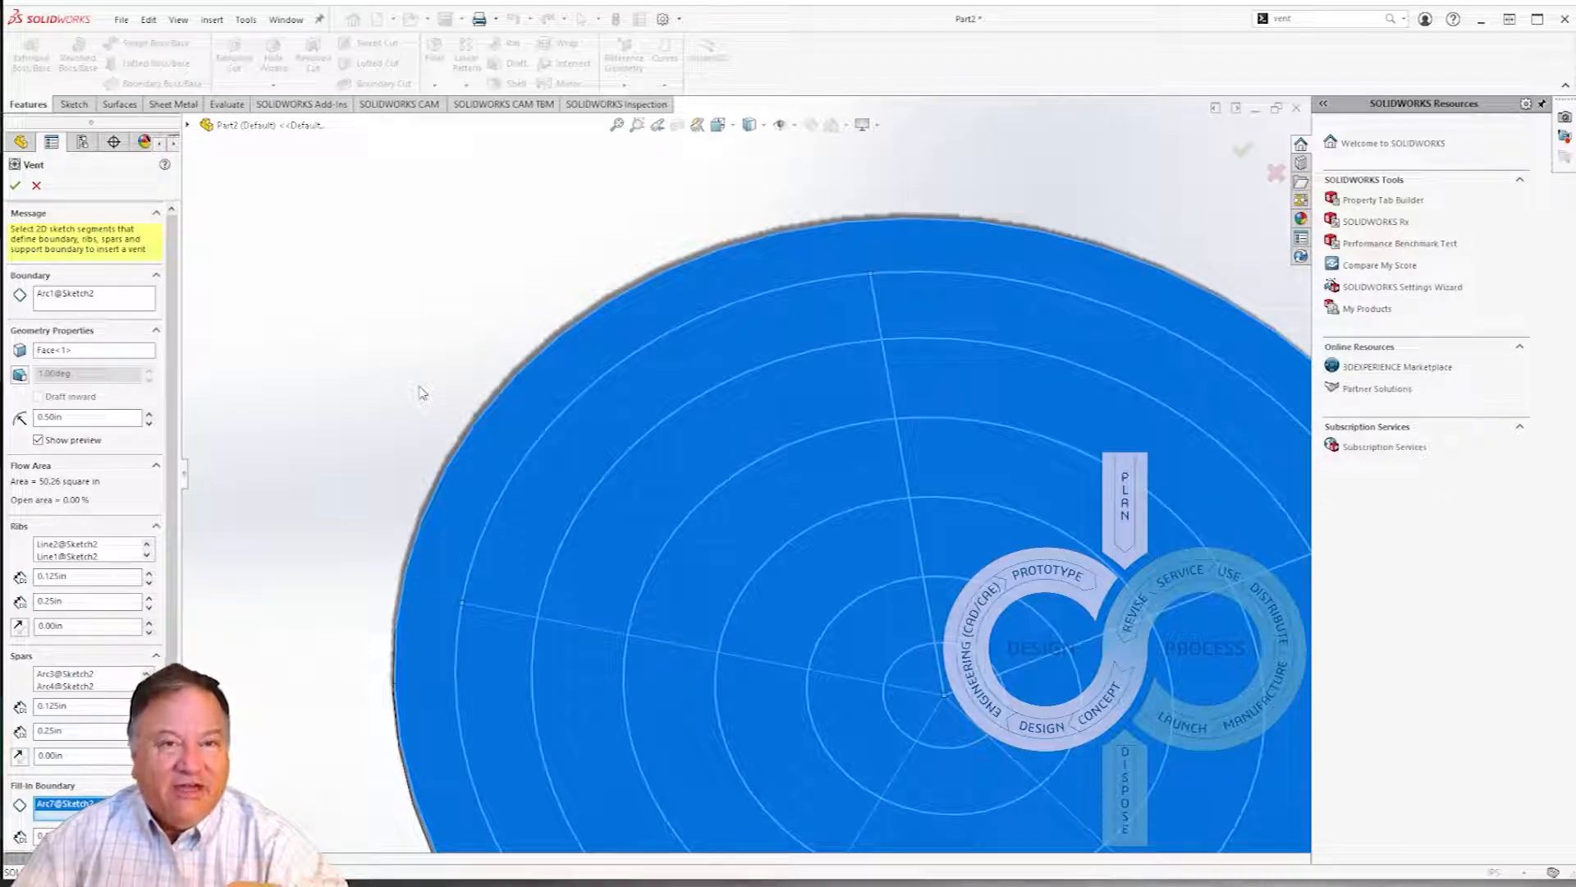
double_click(49, 417)
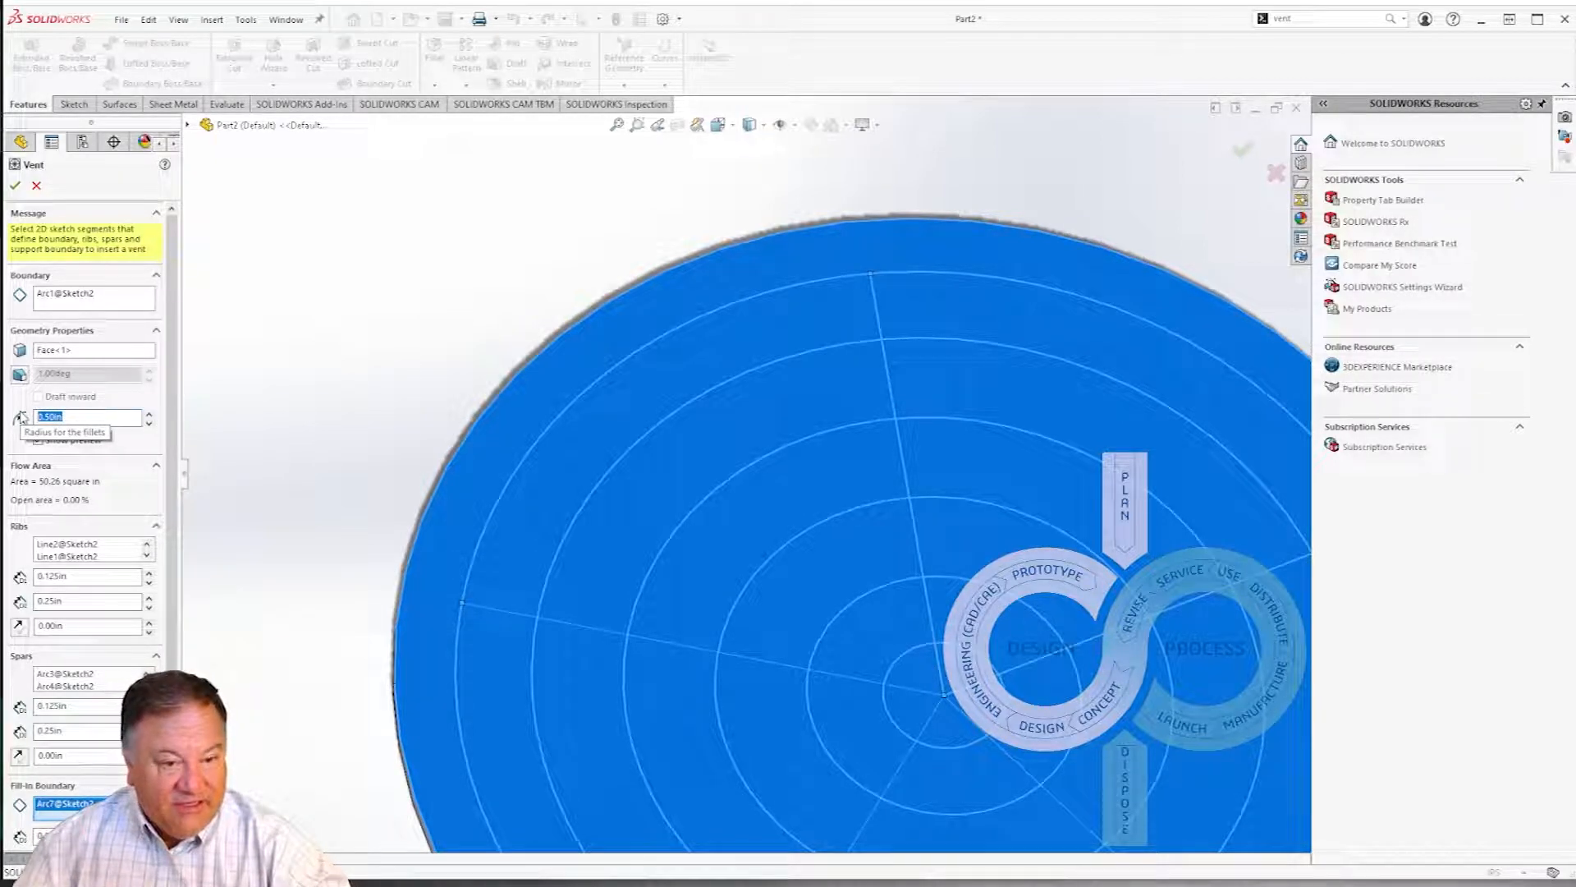
text(.)
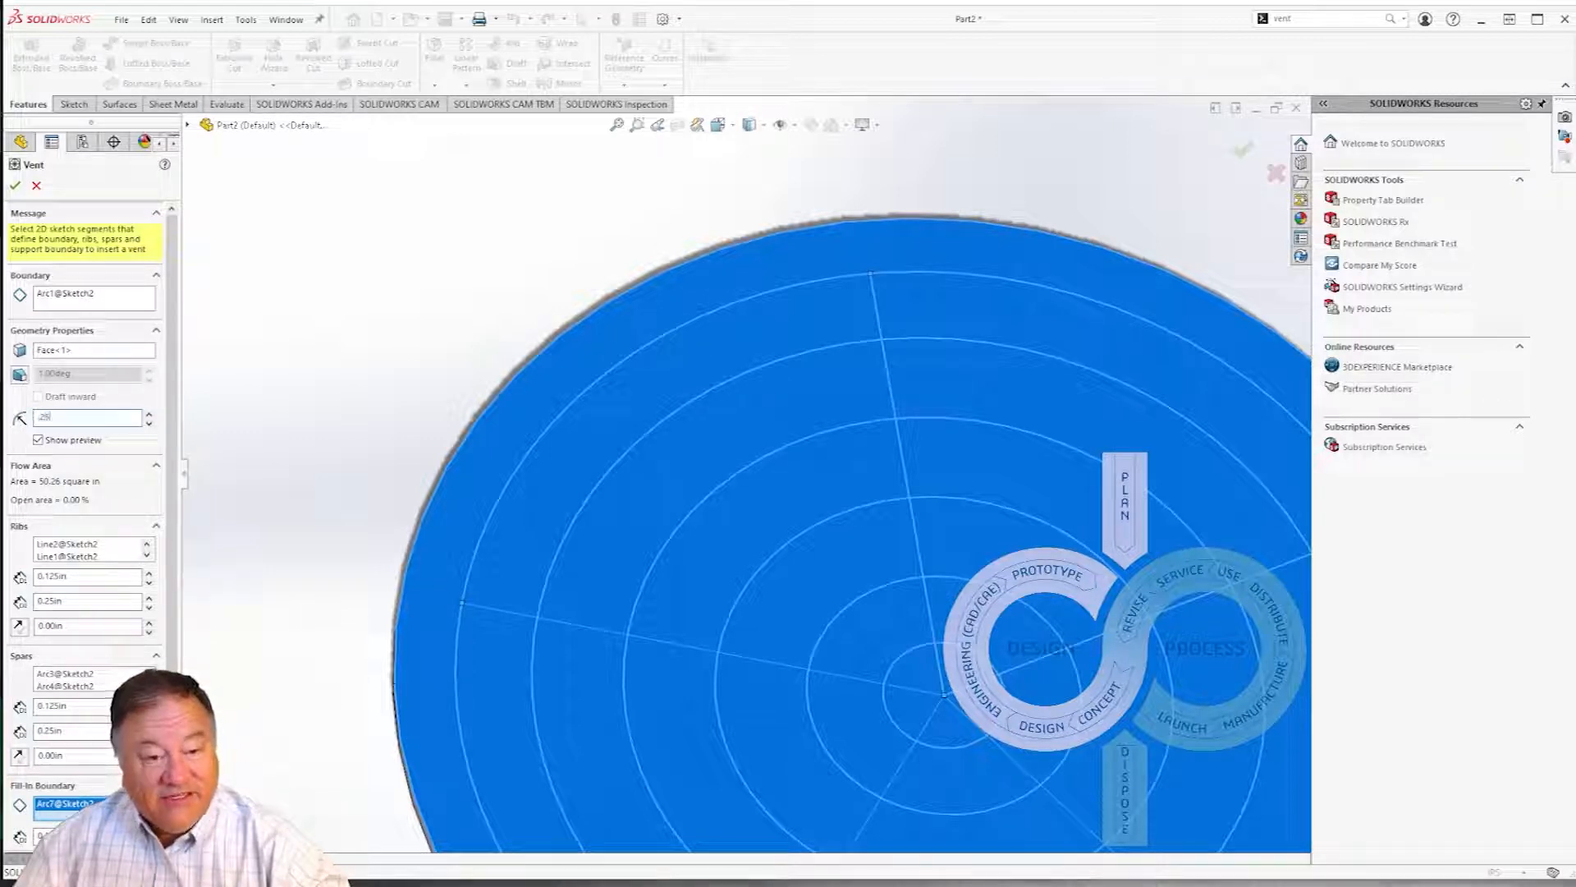
text(25)
key(Return)
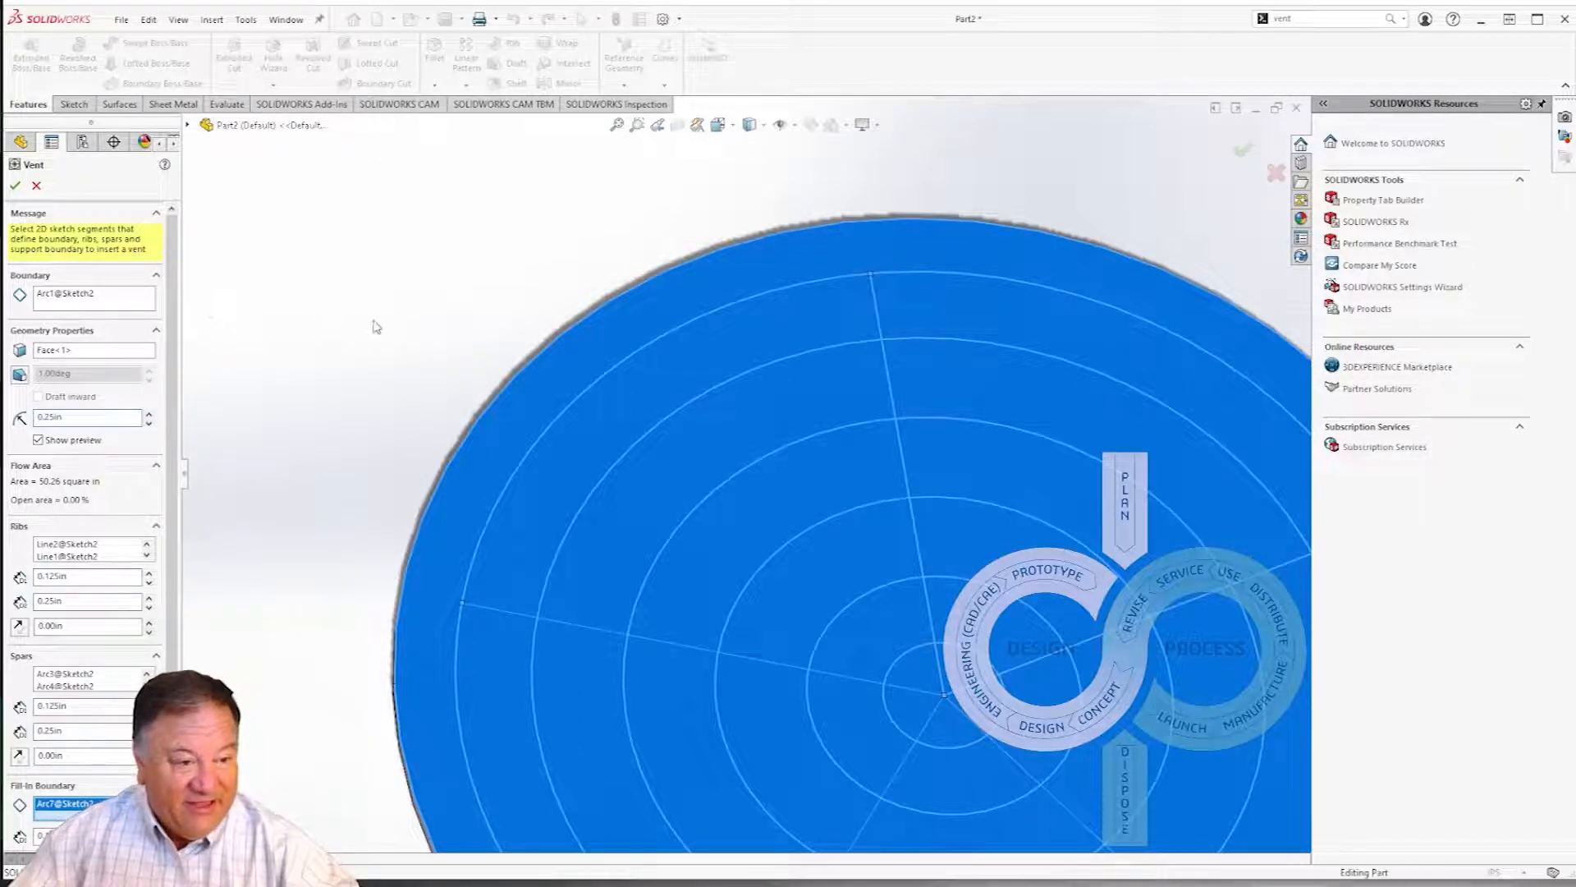
Set the vent's fillet radius to 0.2499 in and inspect the rounded ends of the openings
double_click(50, 416)
text(.)
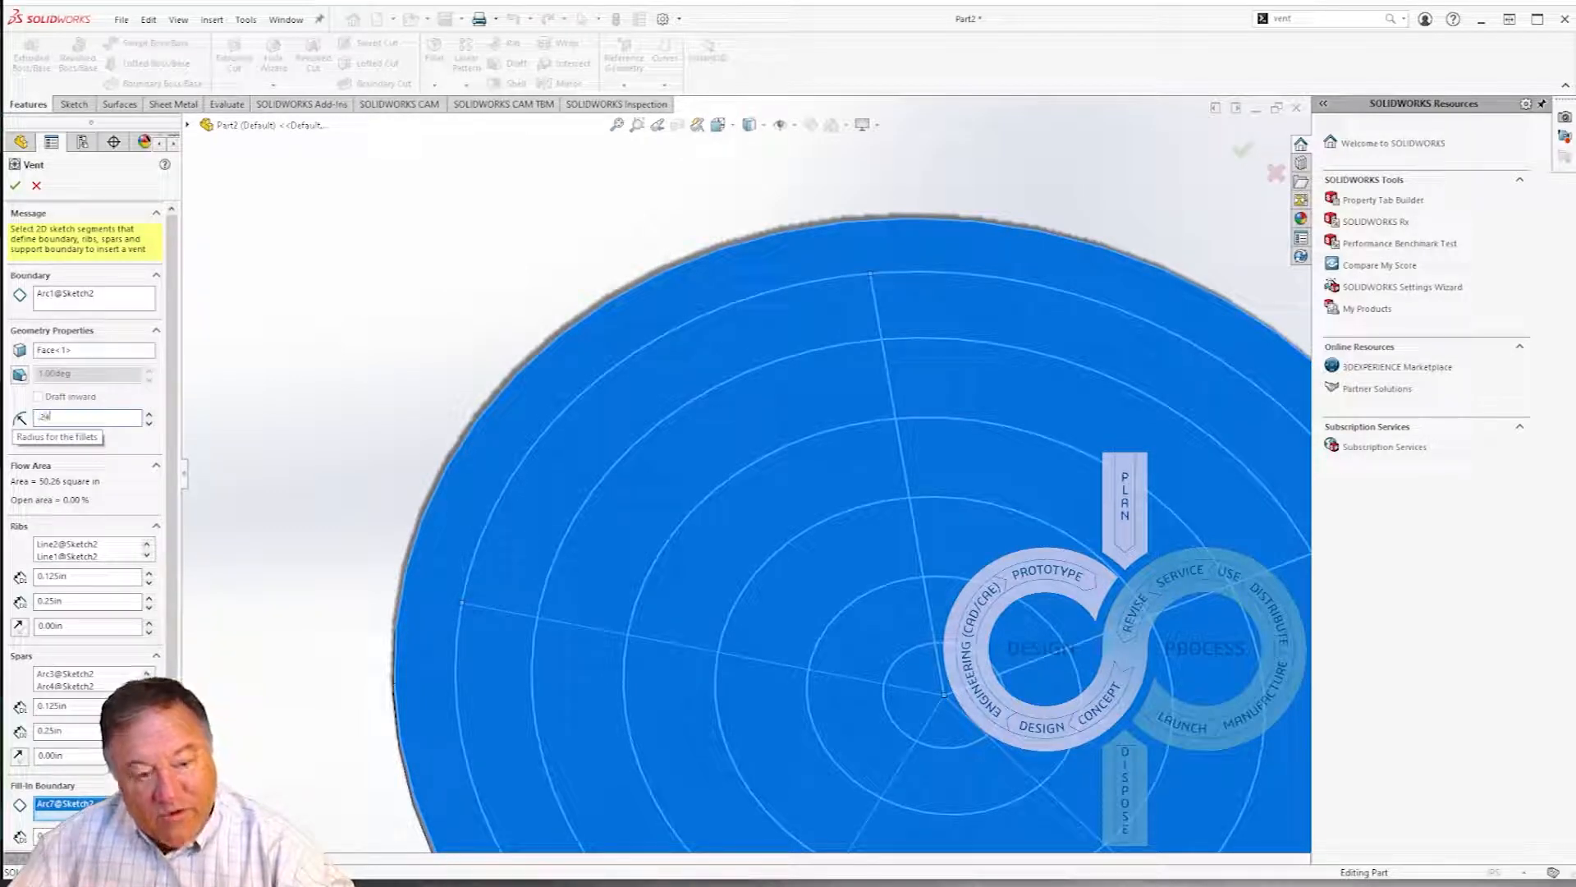
text(2499)
key(Return)
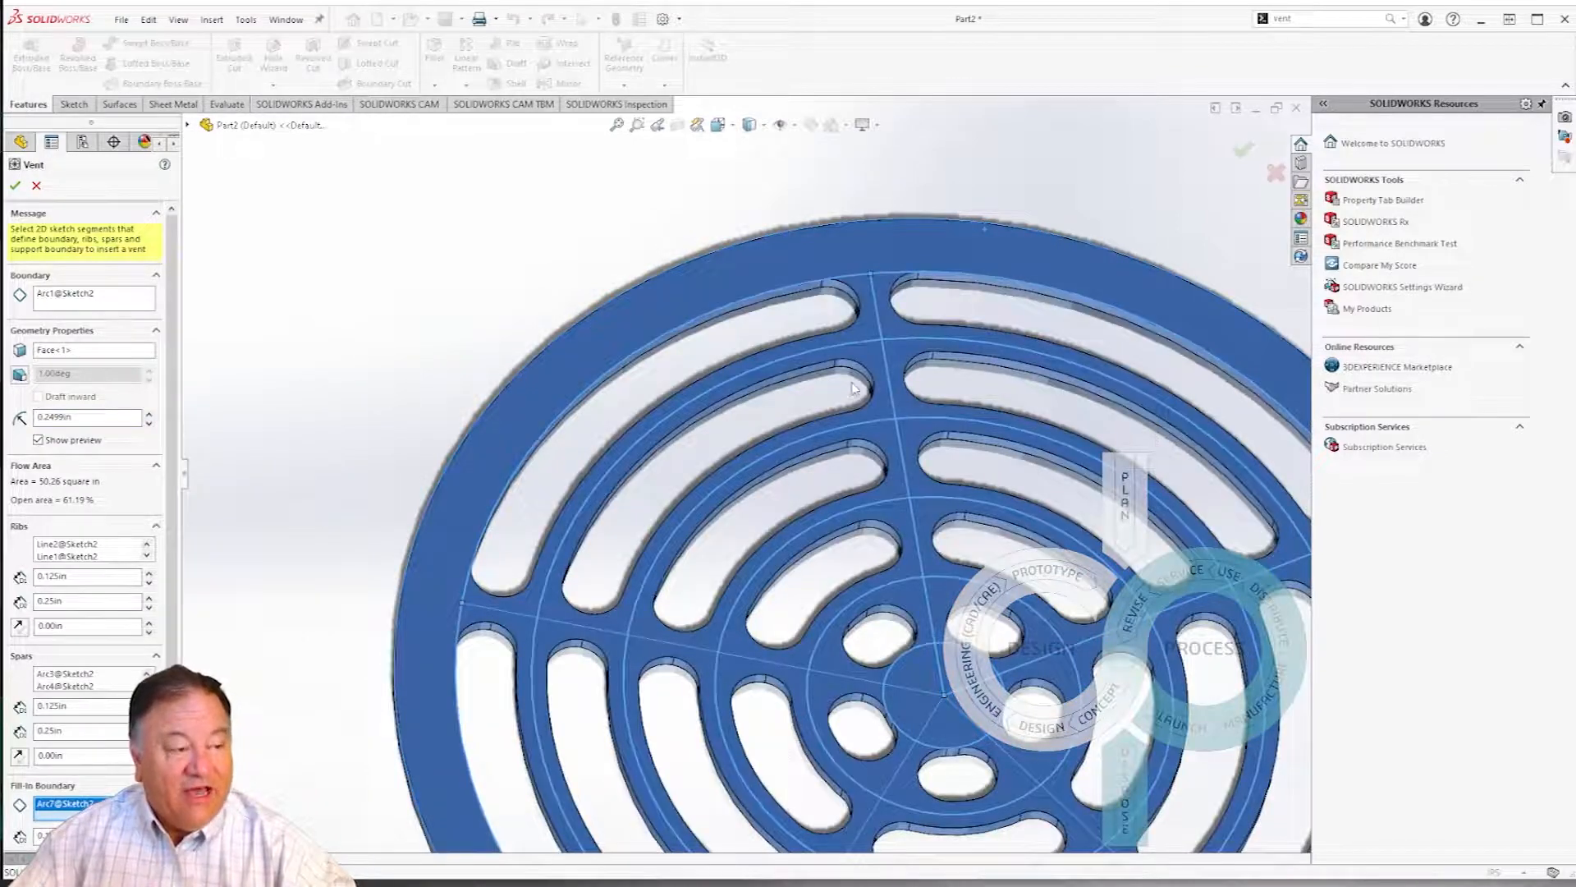
scroll(854, 387, down, 5)
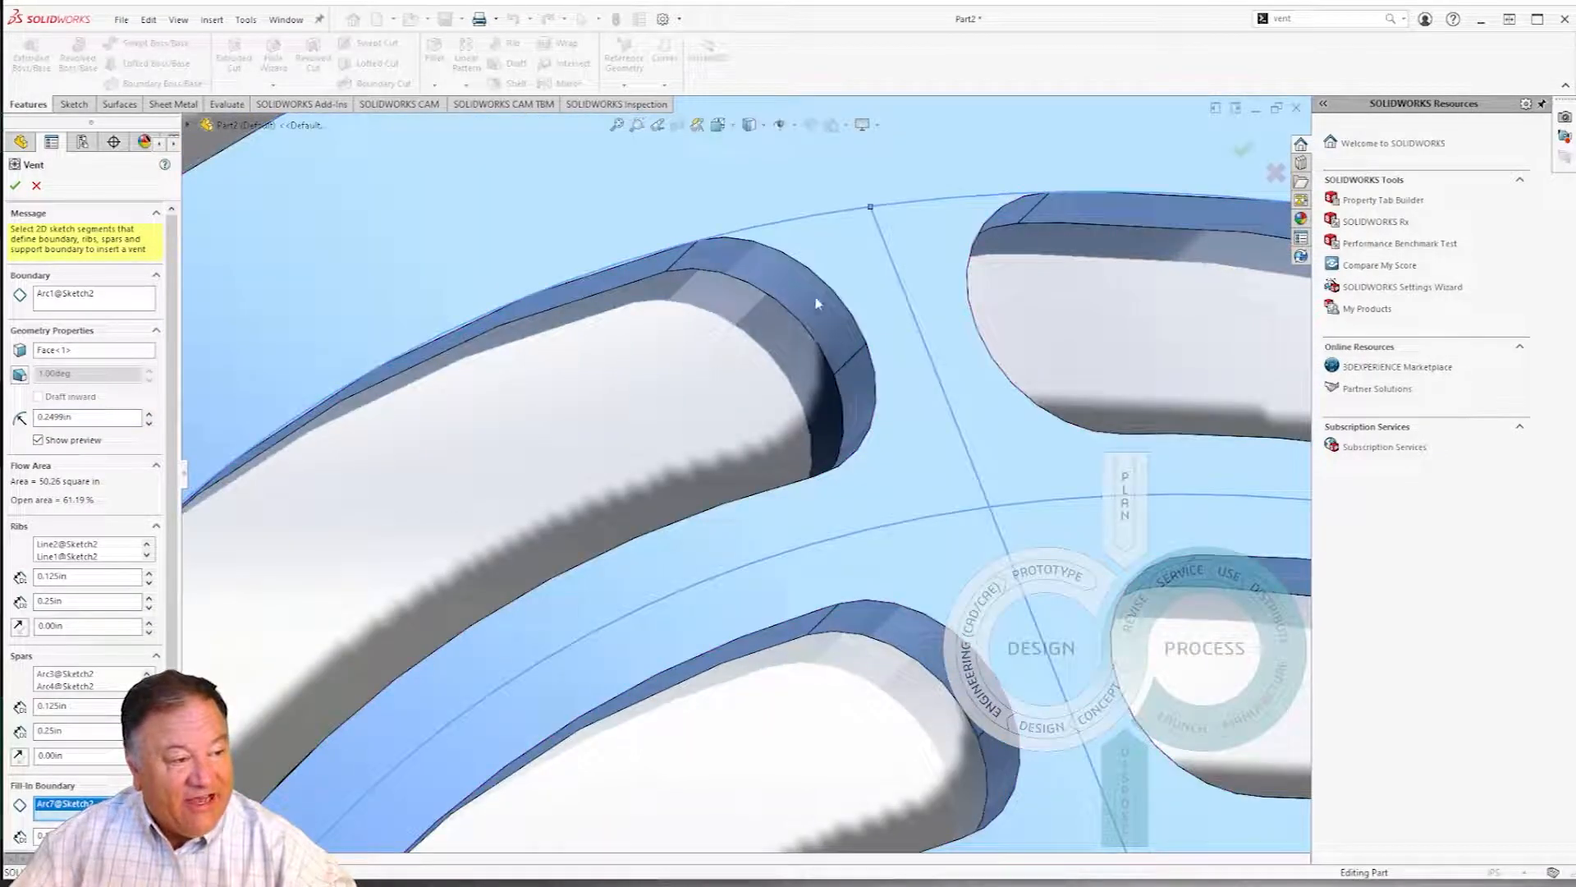
scroll(723, 385, up, 5)
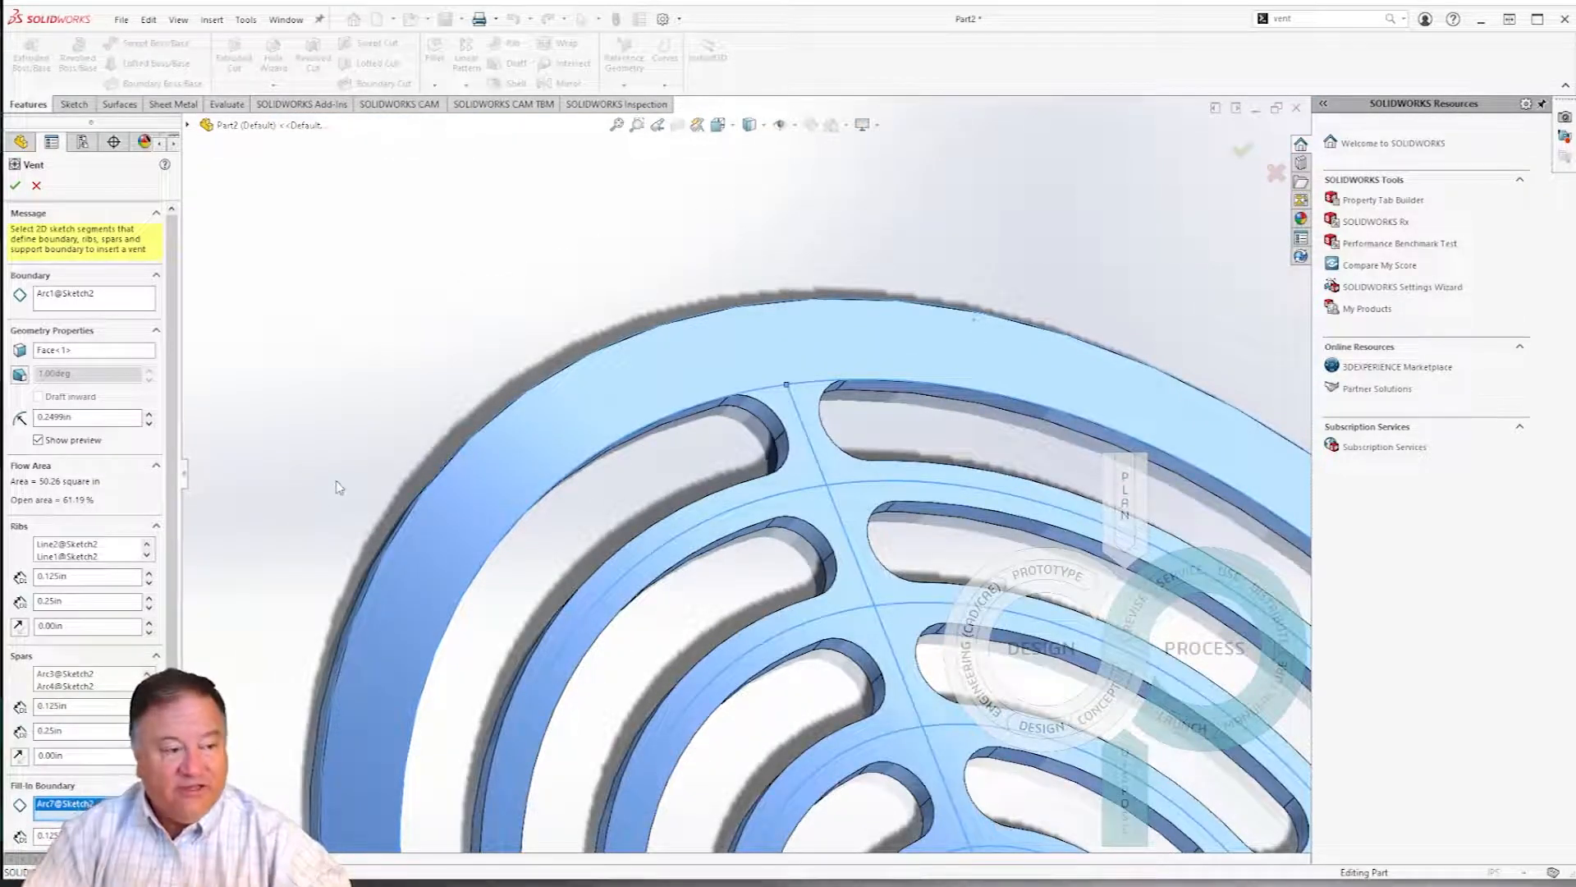
Accept the Vent feature and inspect the finished cover from several angles
scroll(339, 487, up, 5)
middle_drag(637, 587, 605, 627)
scroll(875, 642, up, 3)
scroll(875, 642, down, 2)
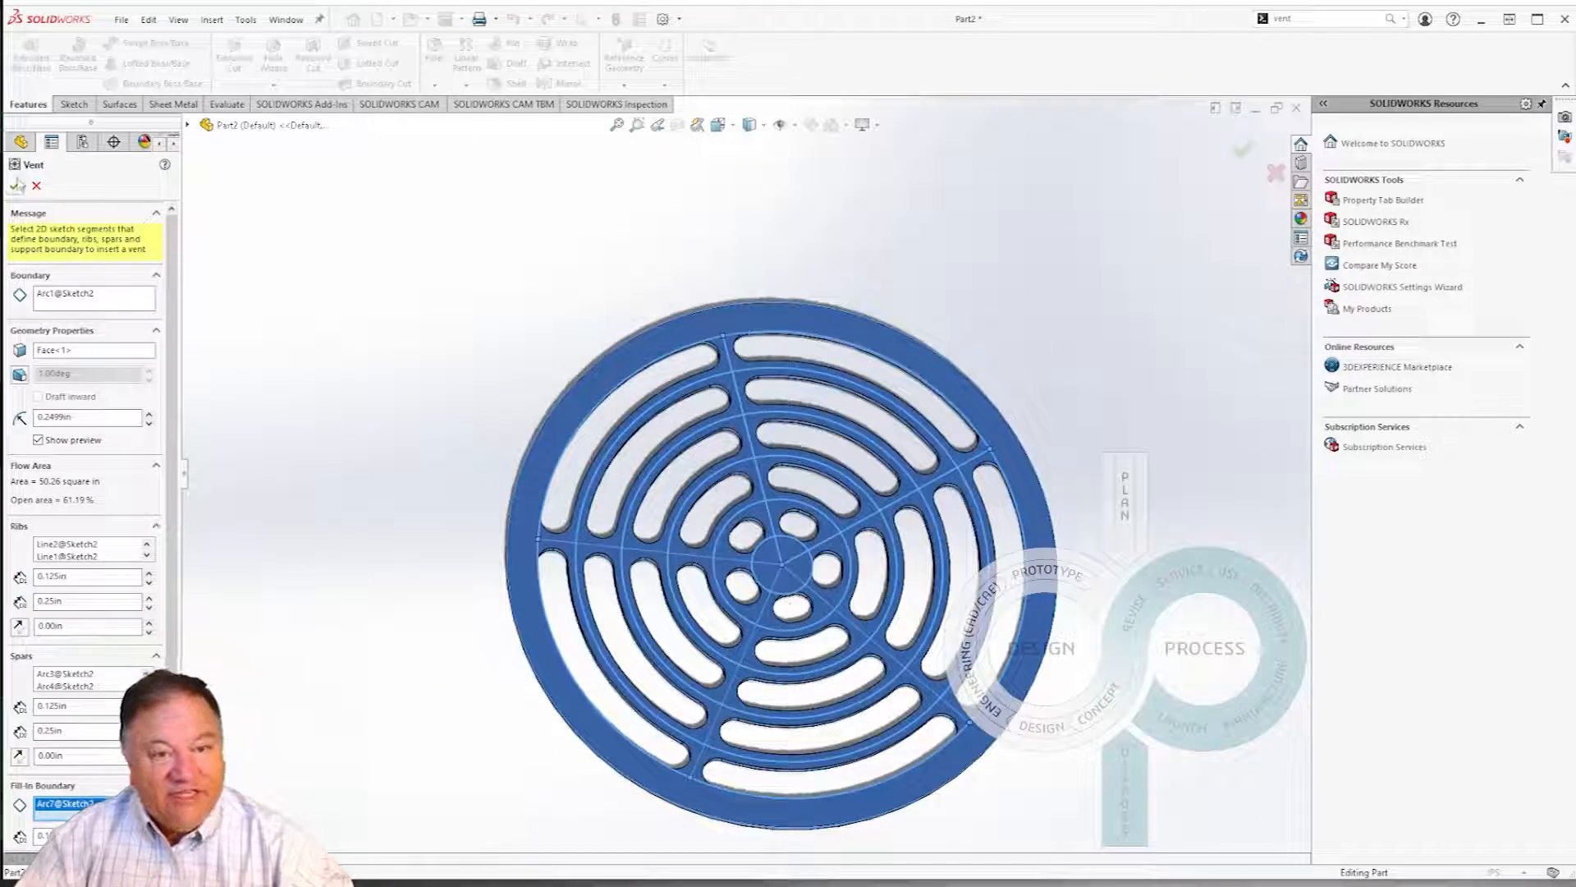
click(14, 186)
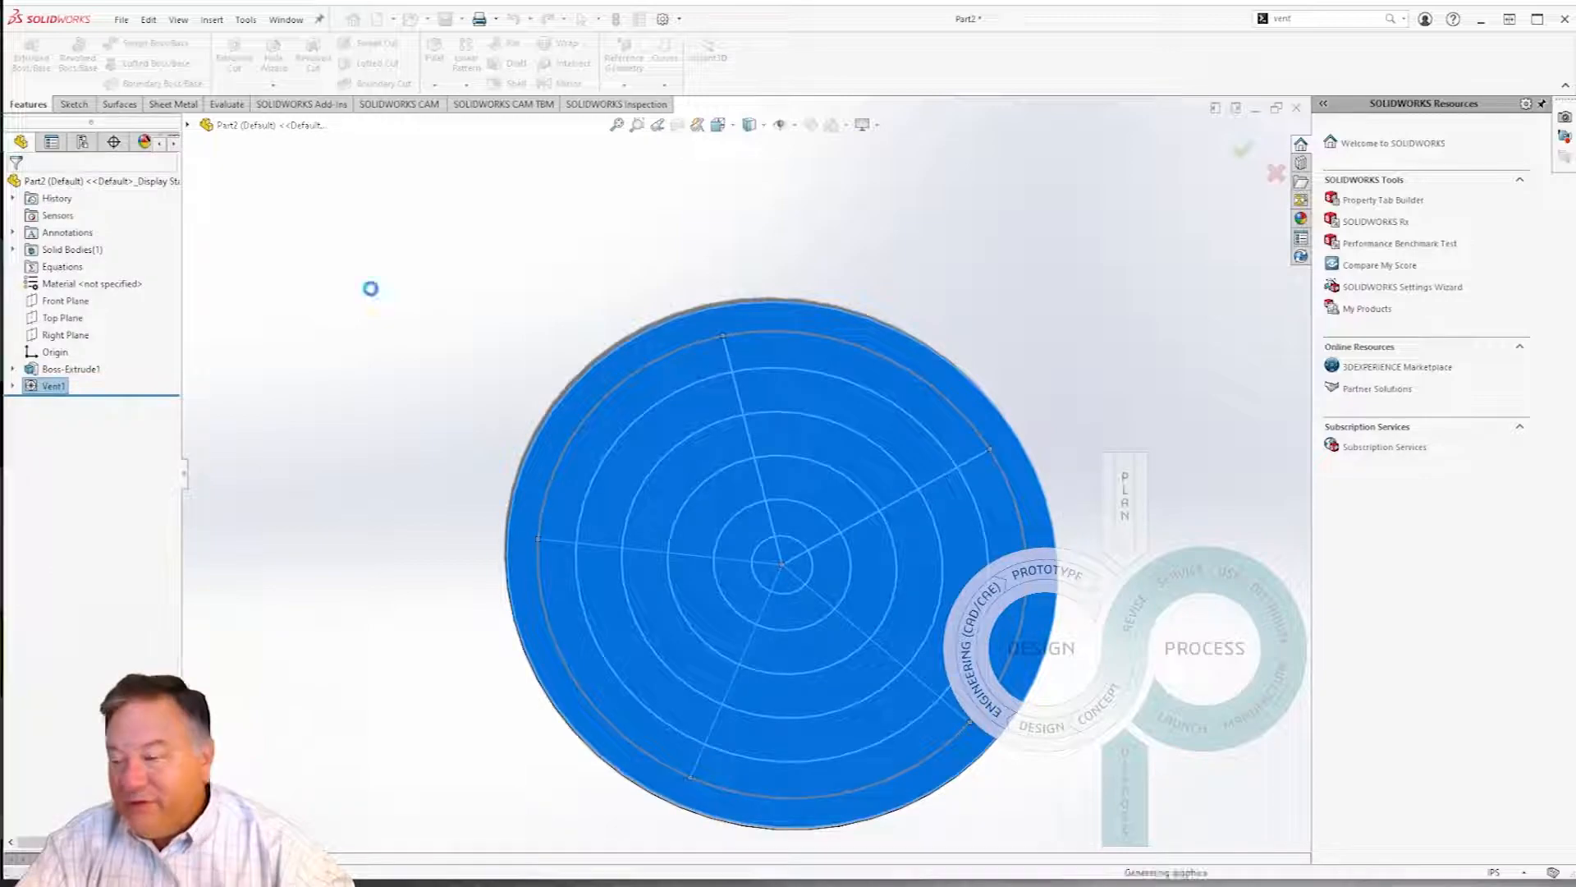
middle_drag(657, 617, 592, 445)
scroll(879, 602, down, 4)
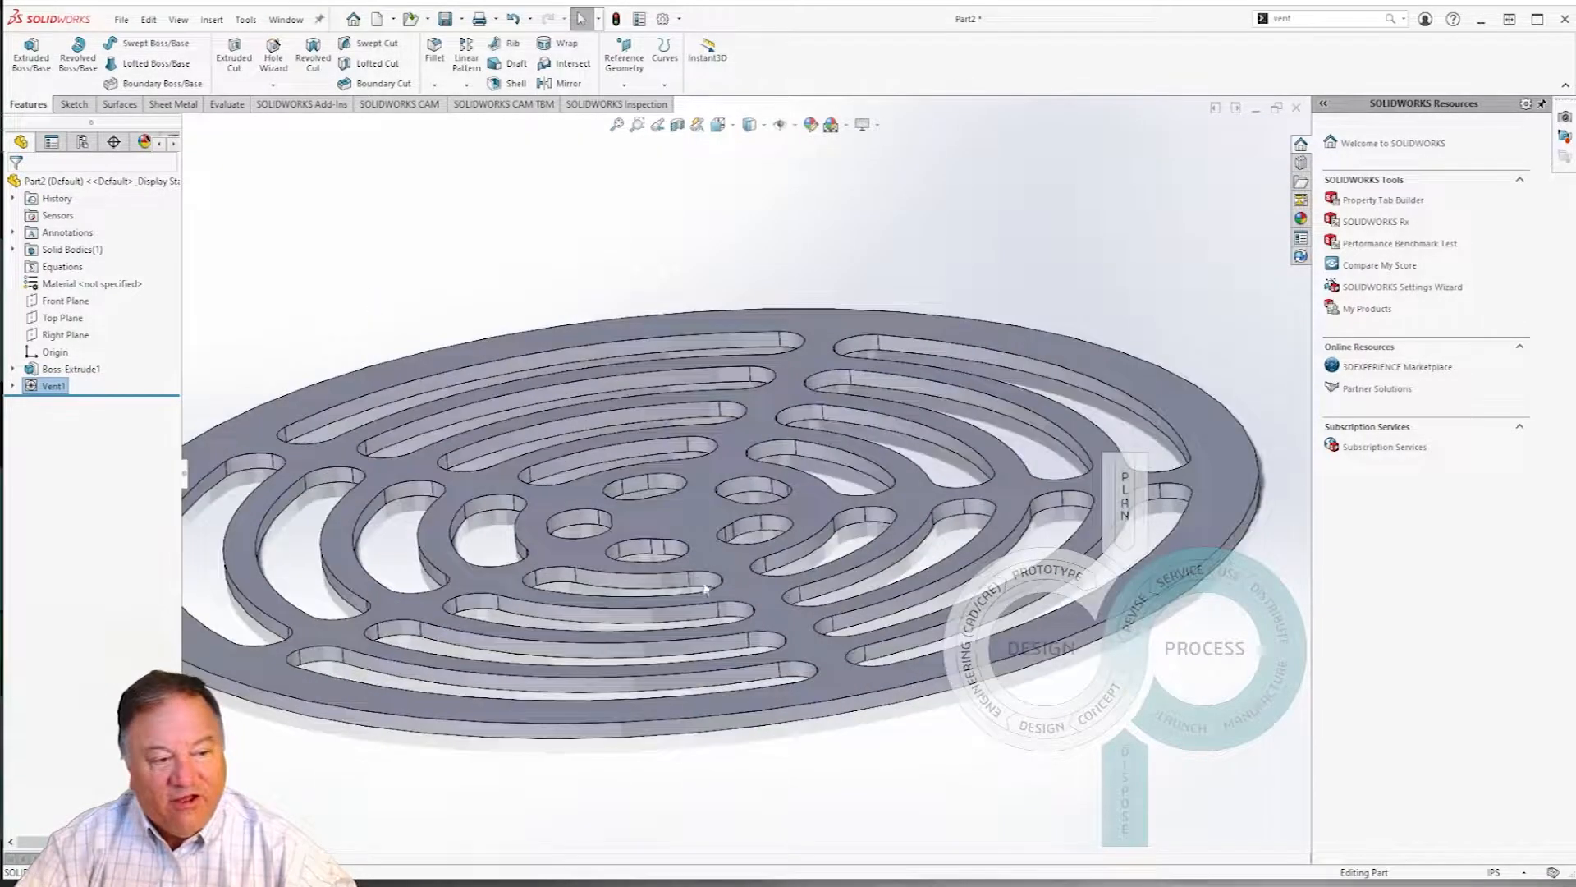
middle_drag(733, 595, 753, 622)
scroll(698, 632, up, 2)
scroll(687, 632, up, 2)
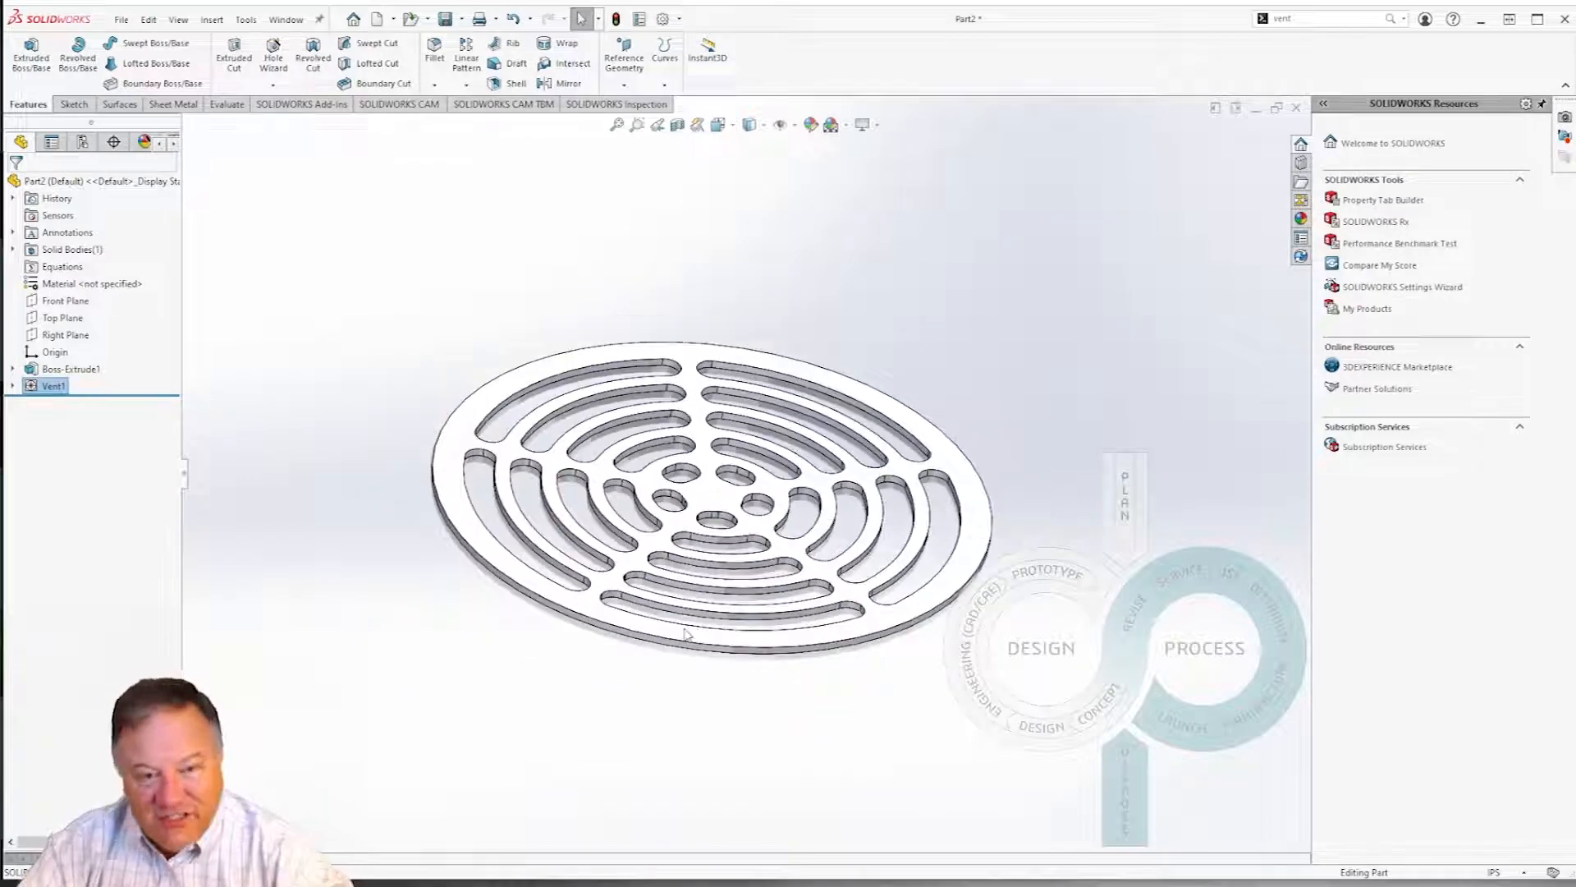
Open the vent's sketch for editing and delete all five straight radial rib lines, keeping the concentric circles
click(13, 385)
right_click(57, 404)
click(67, 350)
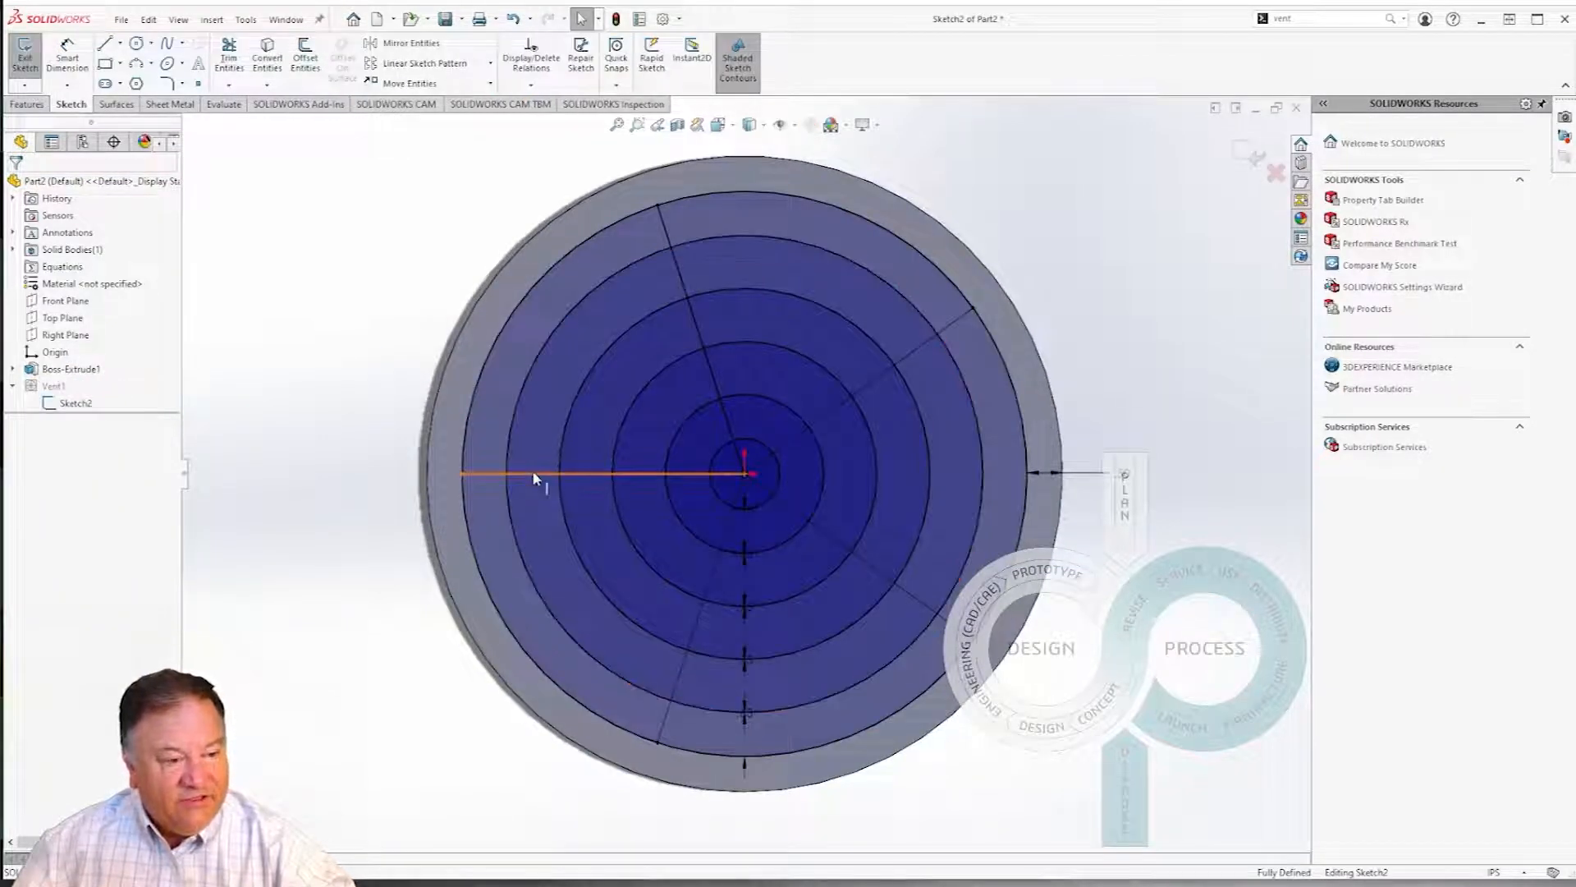
click(533, 474)
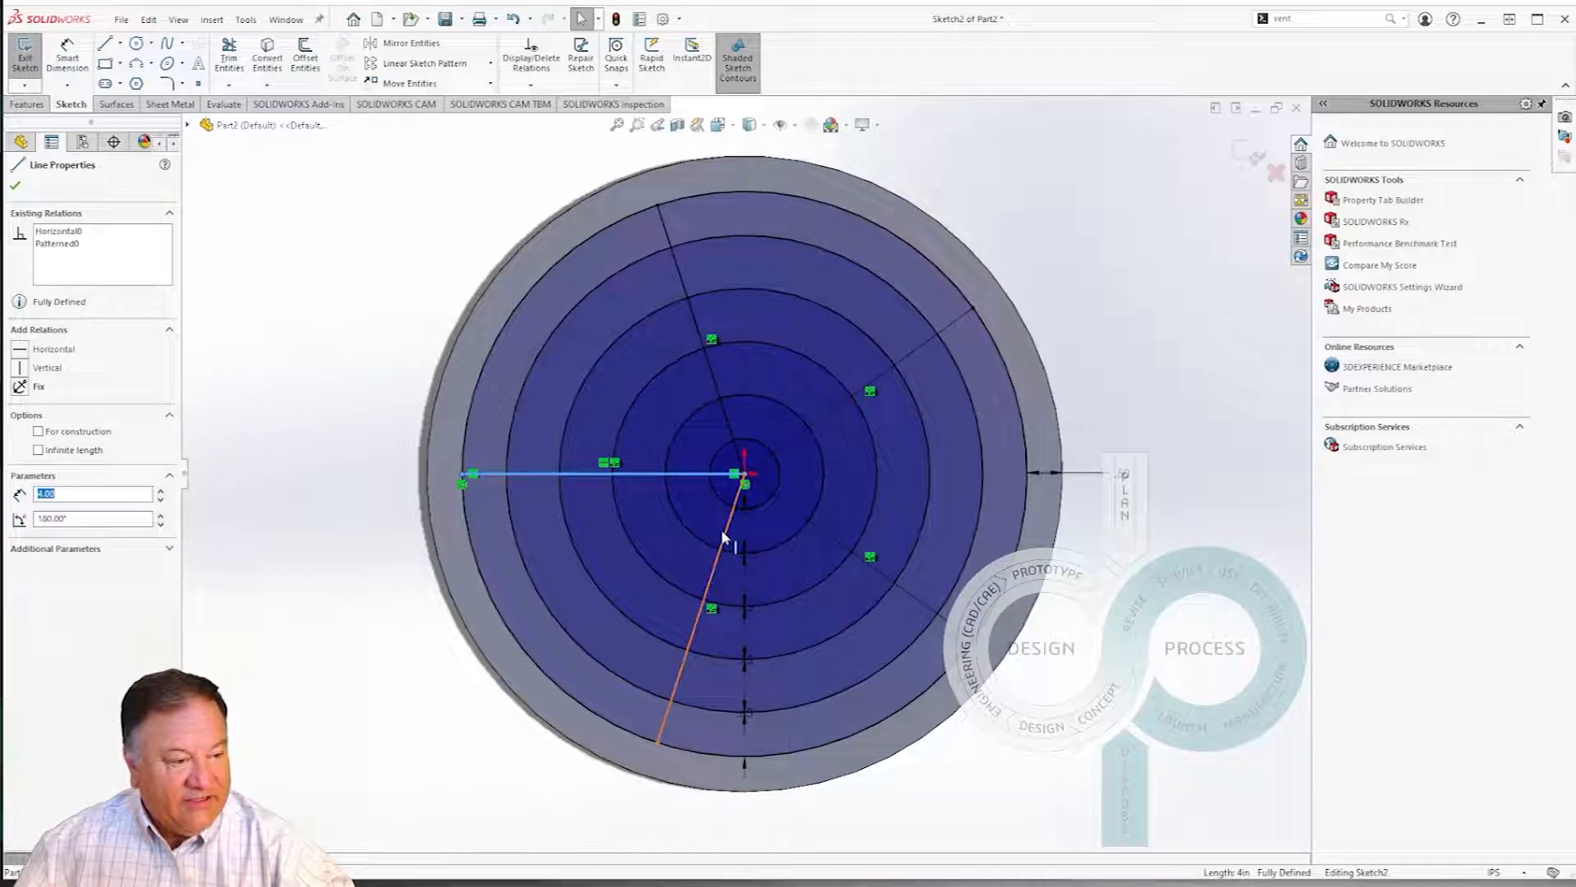
ctrl+click(698, 618)
ctrl+click(850, 551)
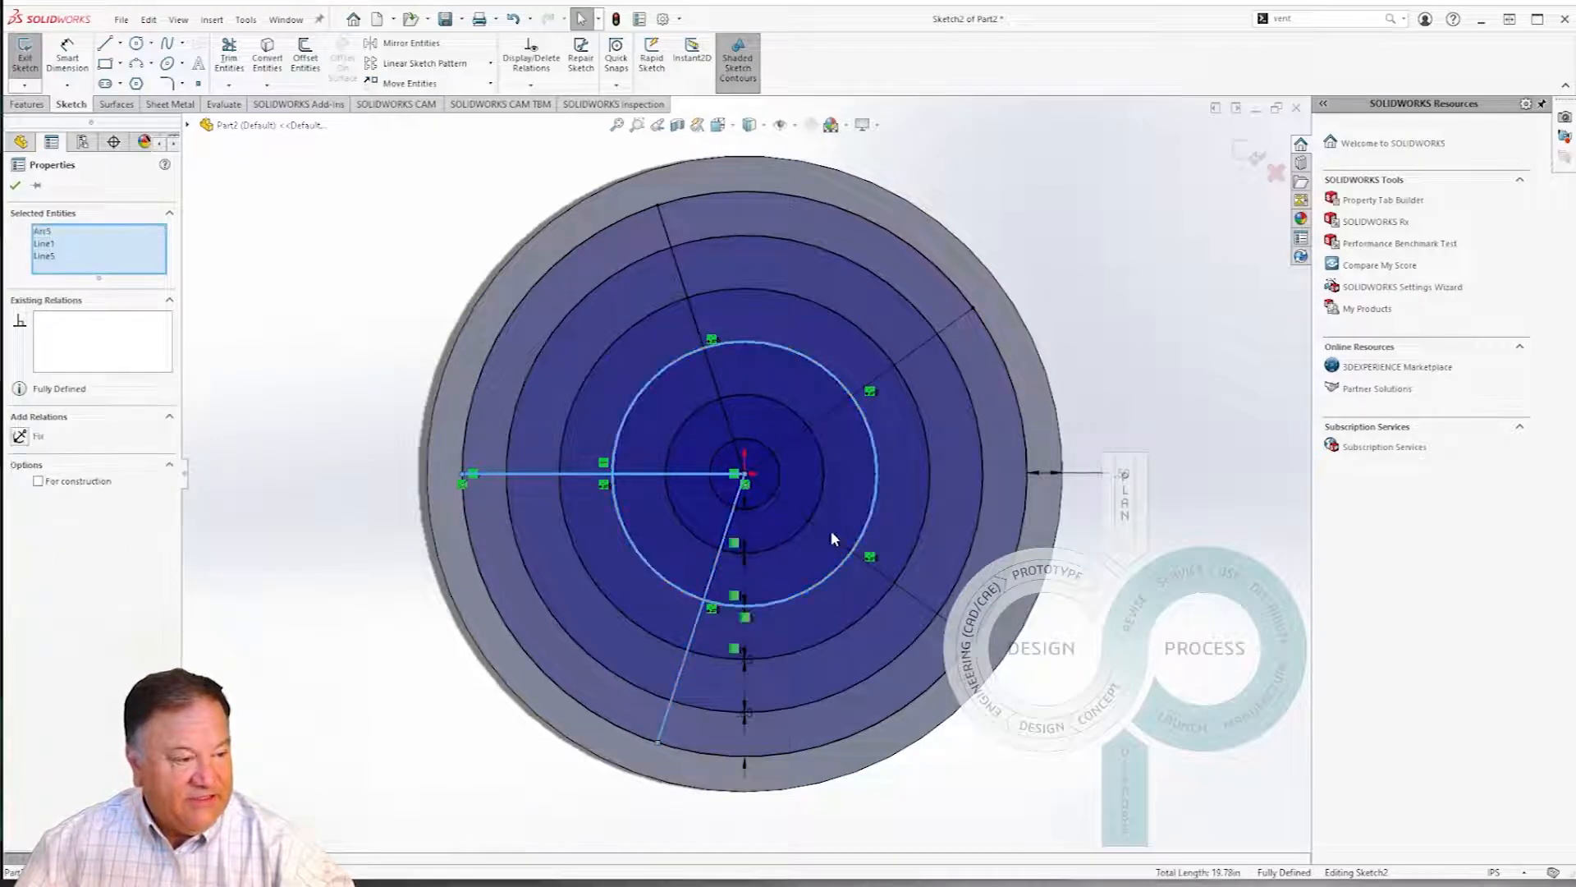
ctrl+click(834, 536)
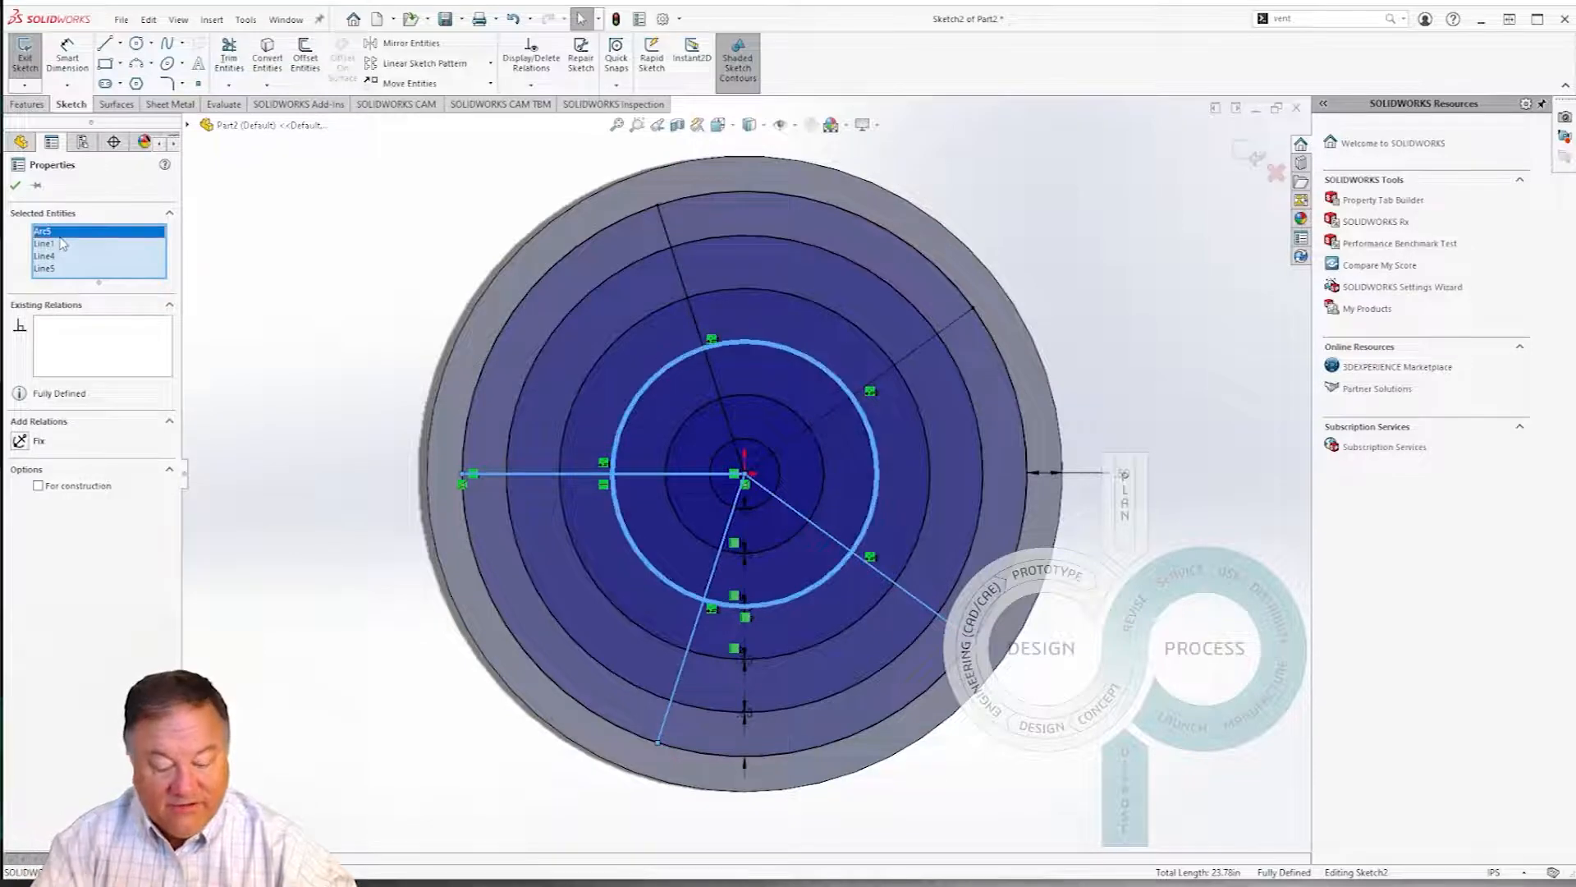
key(Delete)
ctrl+click(845, 396)
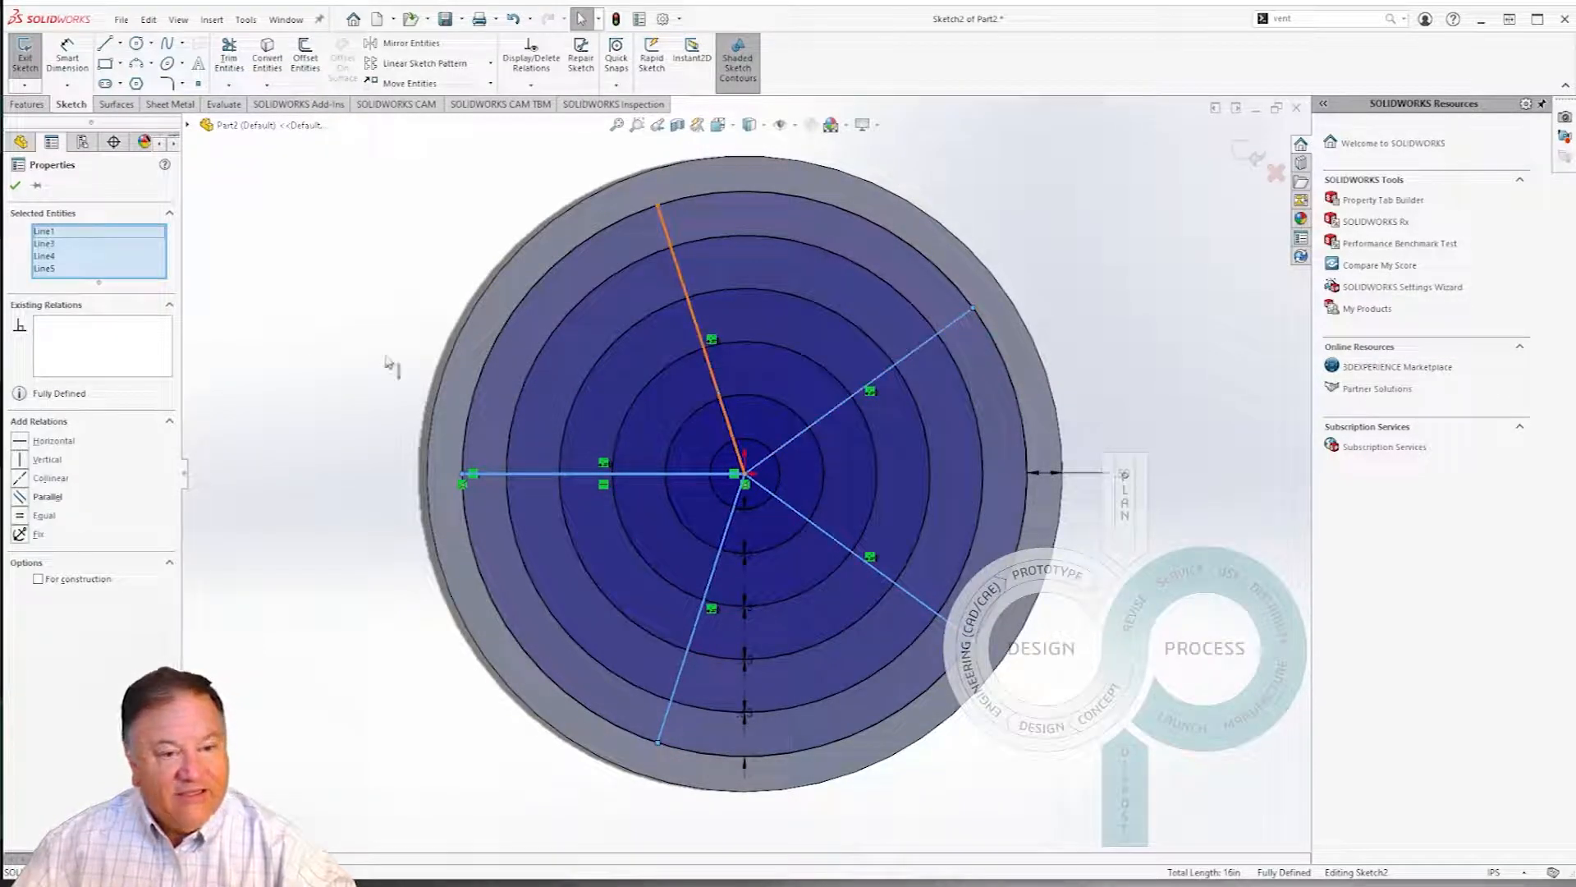
ctrl+click(713, 375)
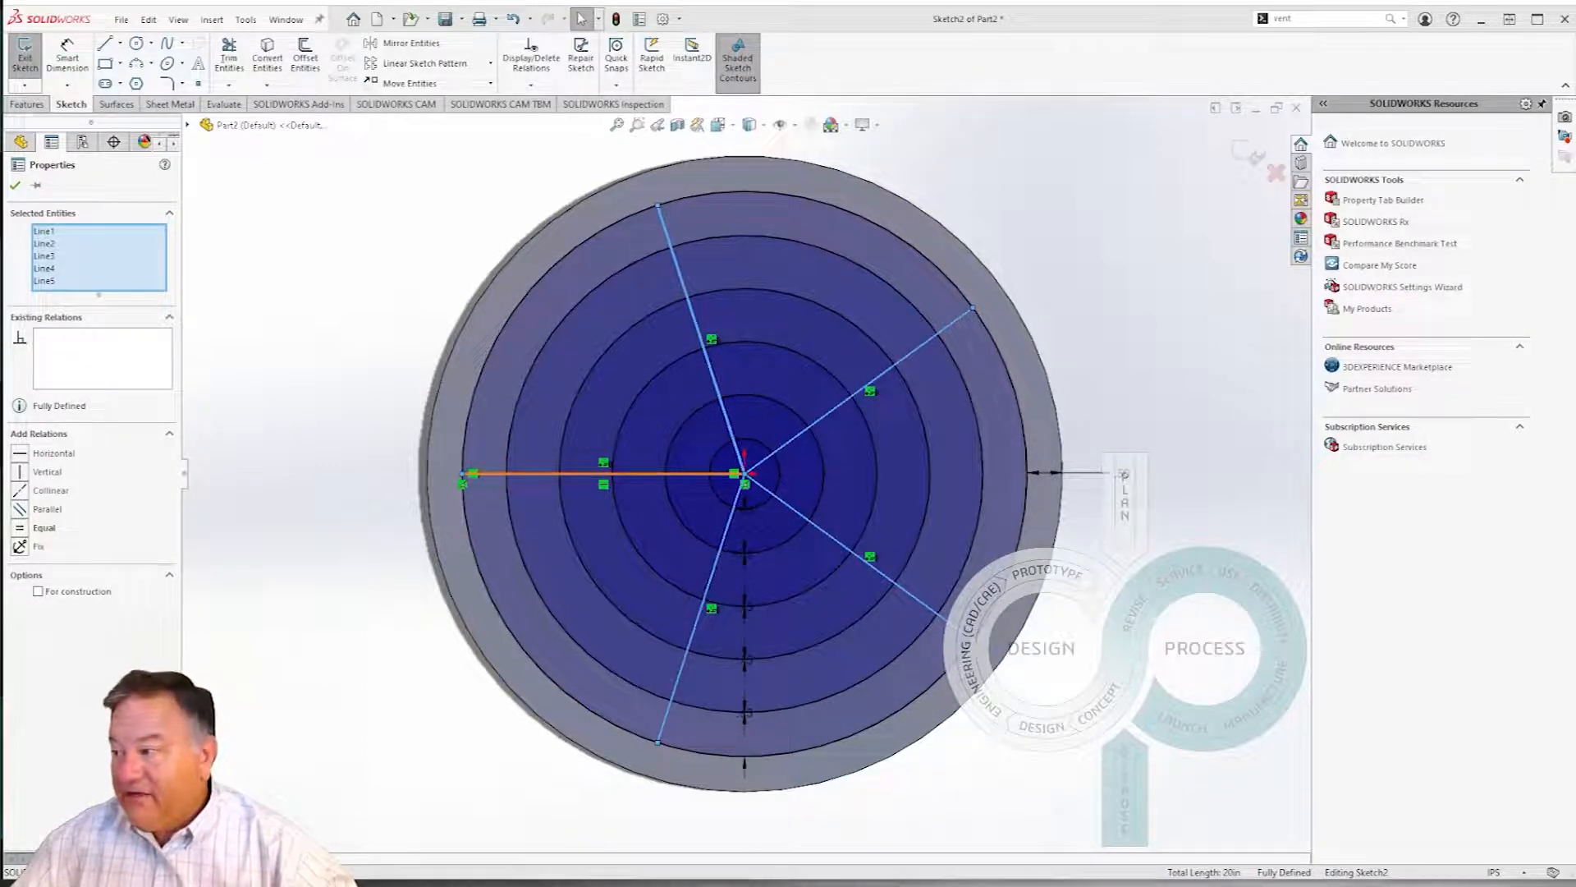
key(Delete)
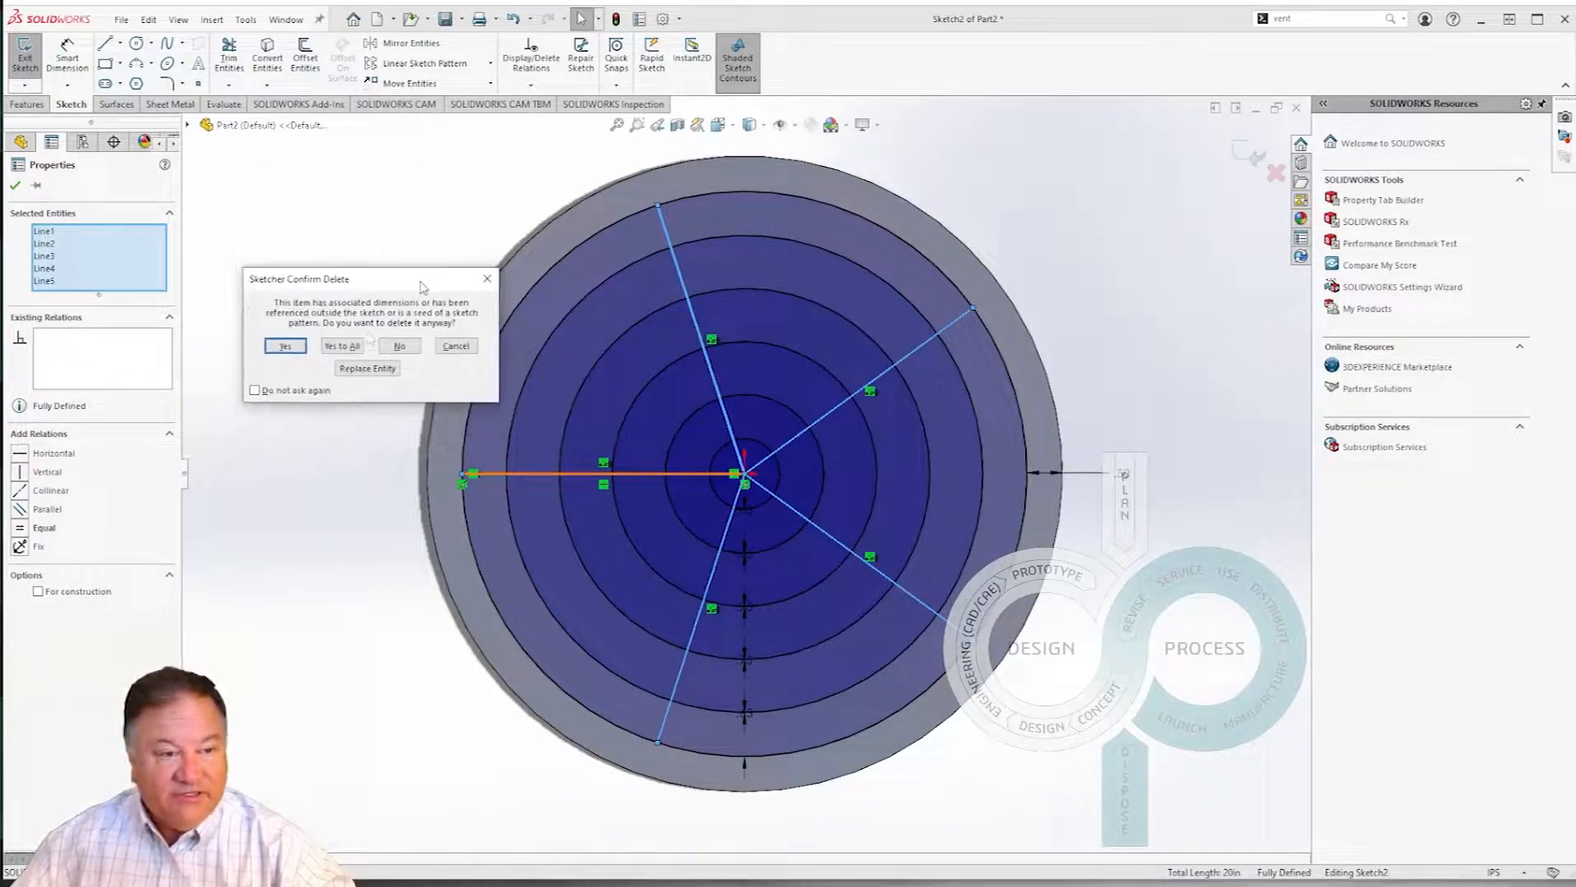
click(341, 346)
Sketch a curved four-point spline from the origin across the concentric circles, ending on the vent's outer boundary circle
click(168, 43)
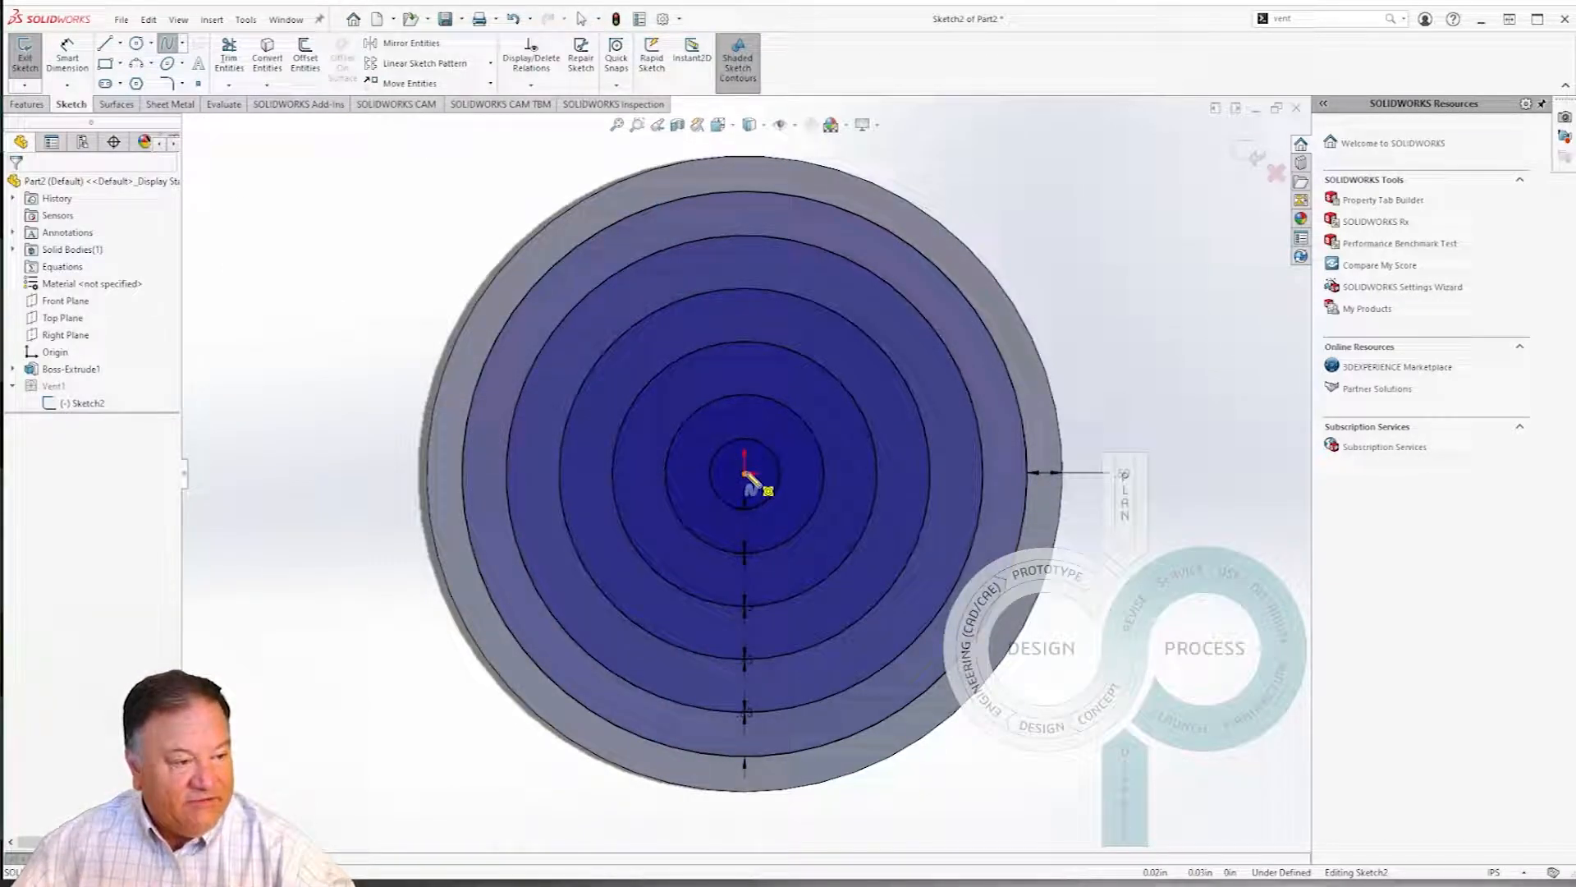
click(745, 474)
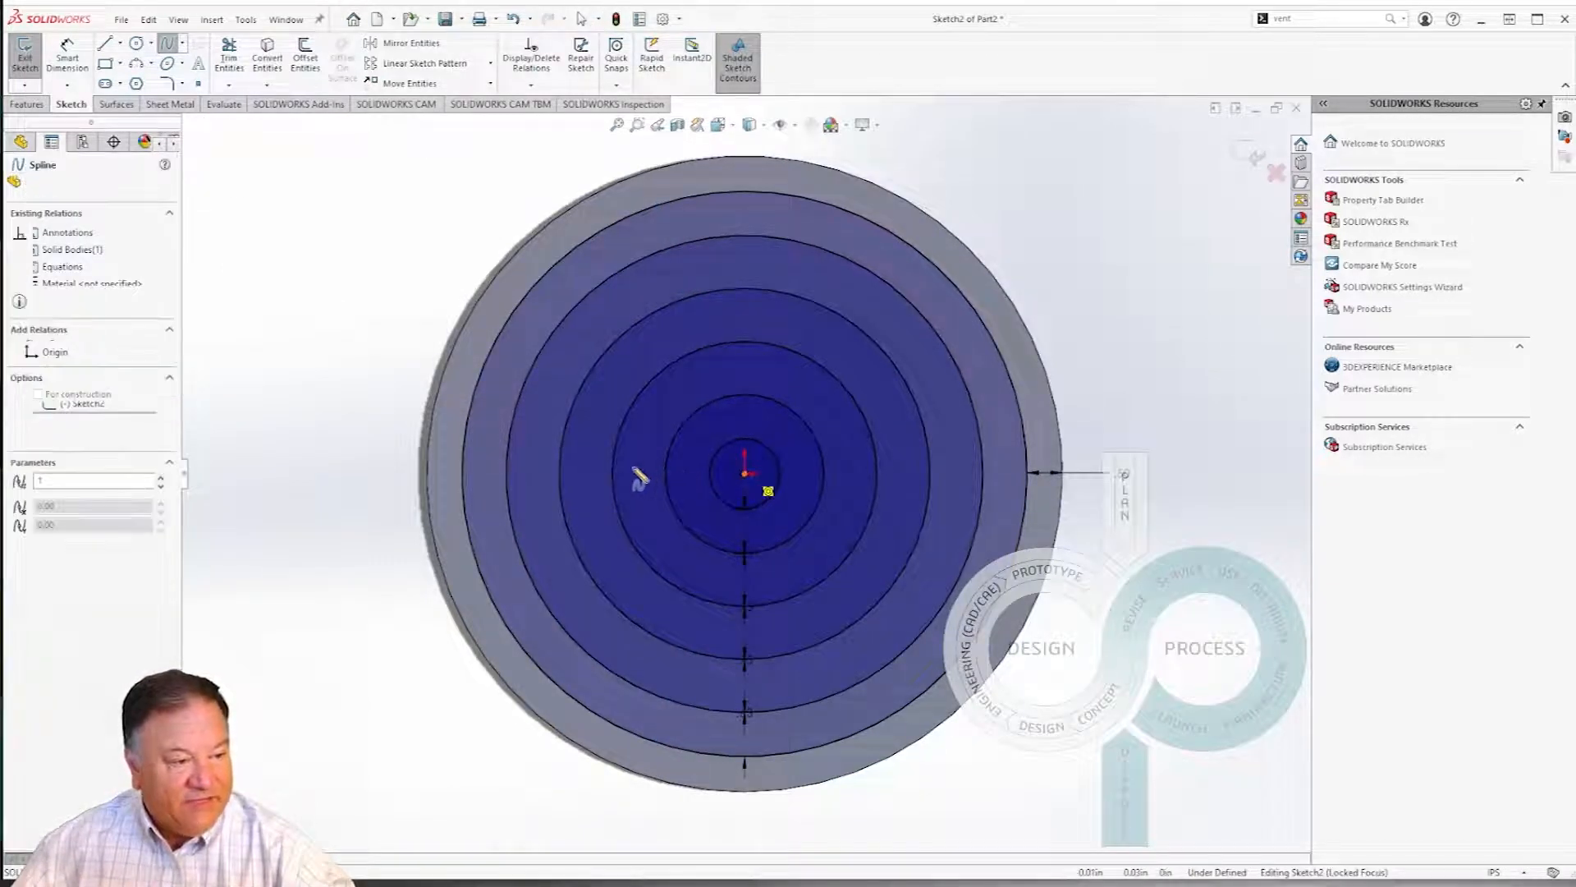
click(599, 432)
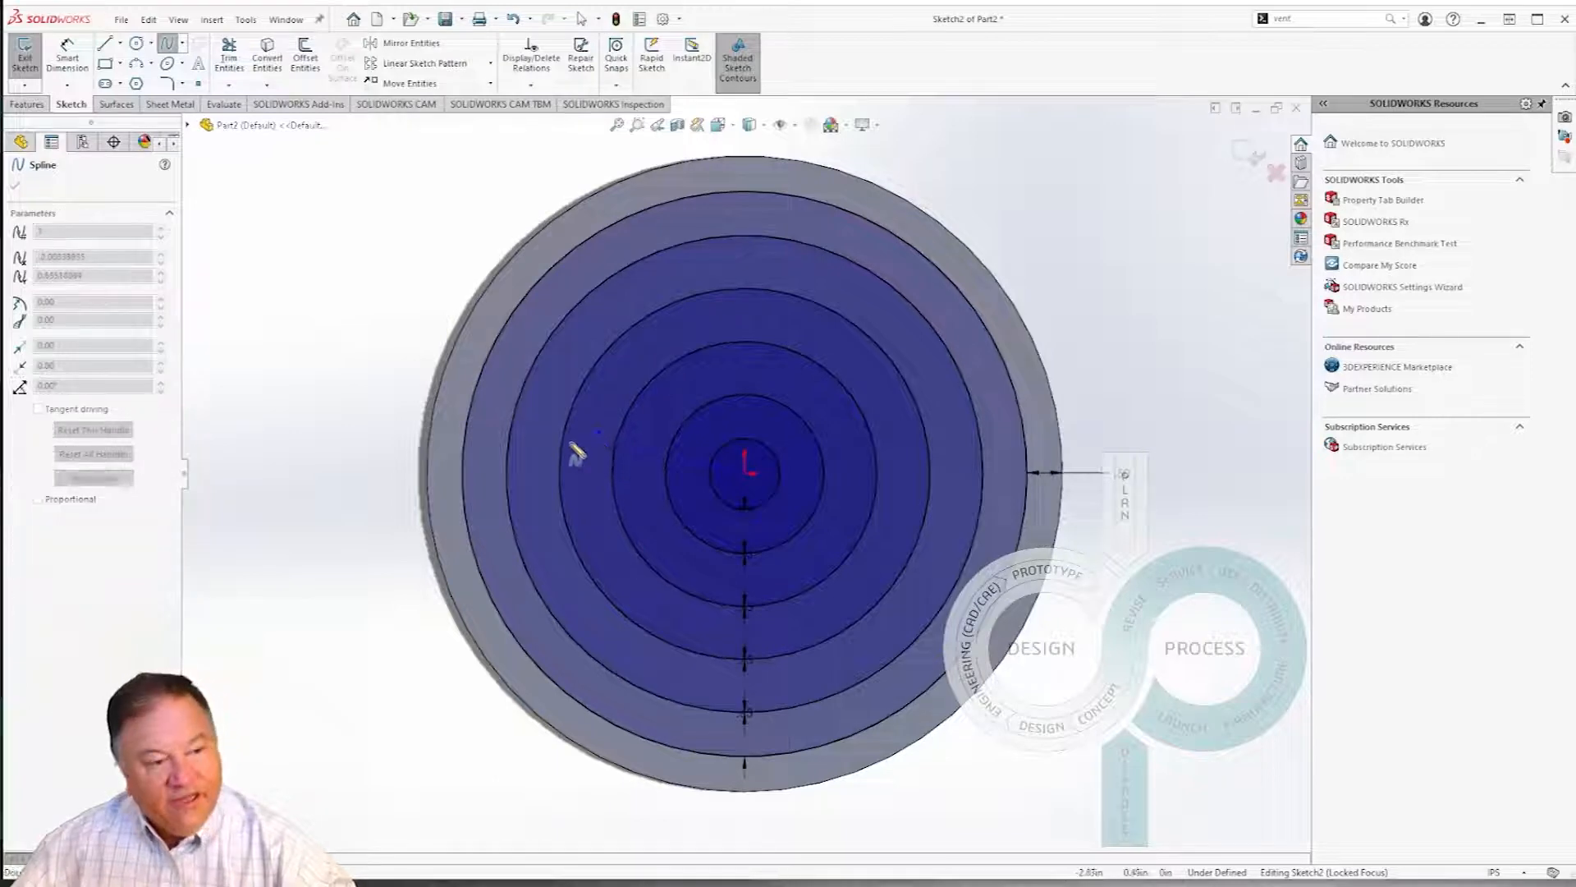
click(528, 475)
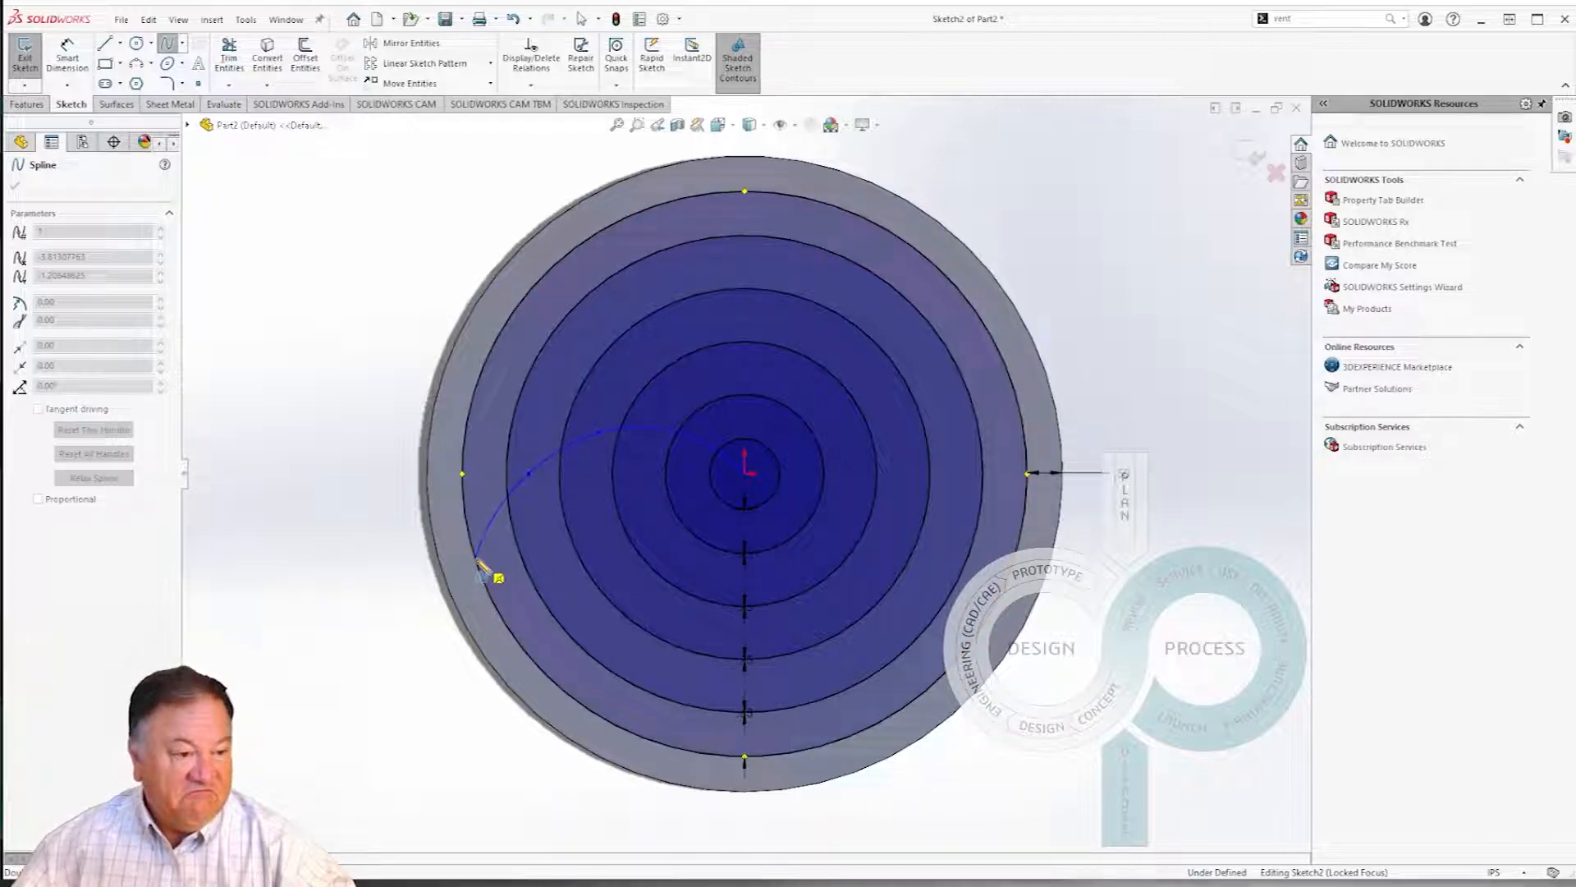
double_click(479, 564)
key(Escape)
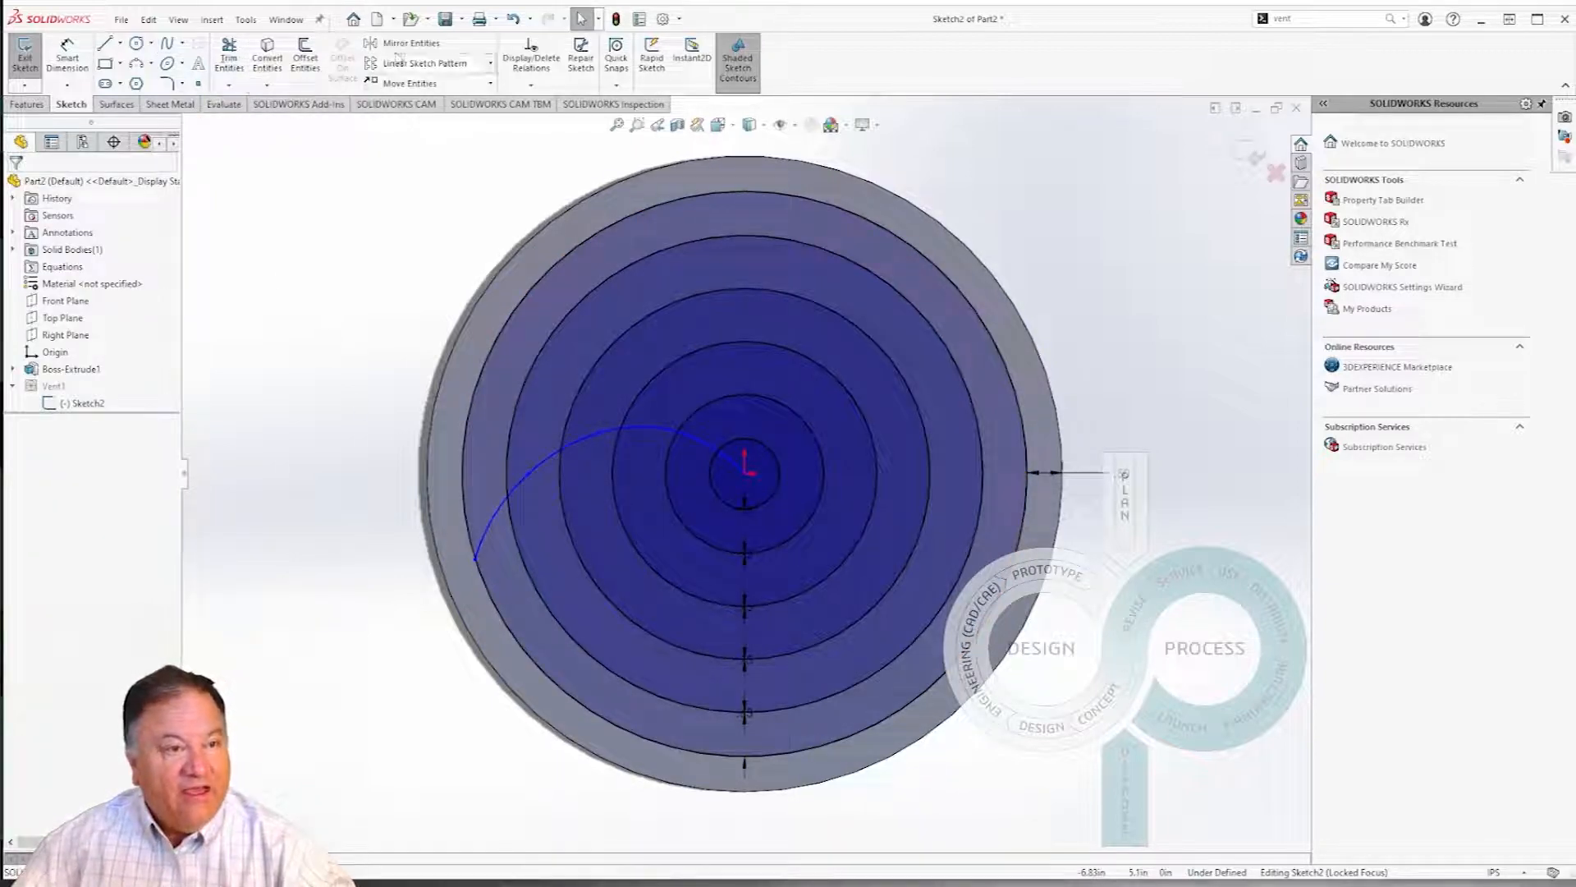
Circular-pattern the spline about the origin with 5 equally spaced instances over 360 degrees and exit the sketch
click(490, 63)
click(435, 102)
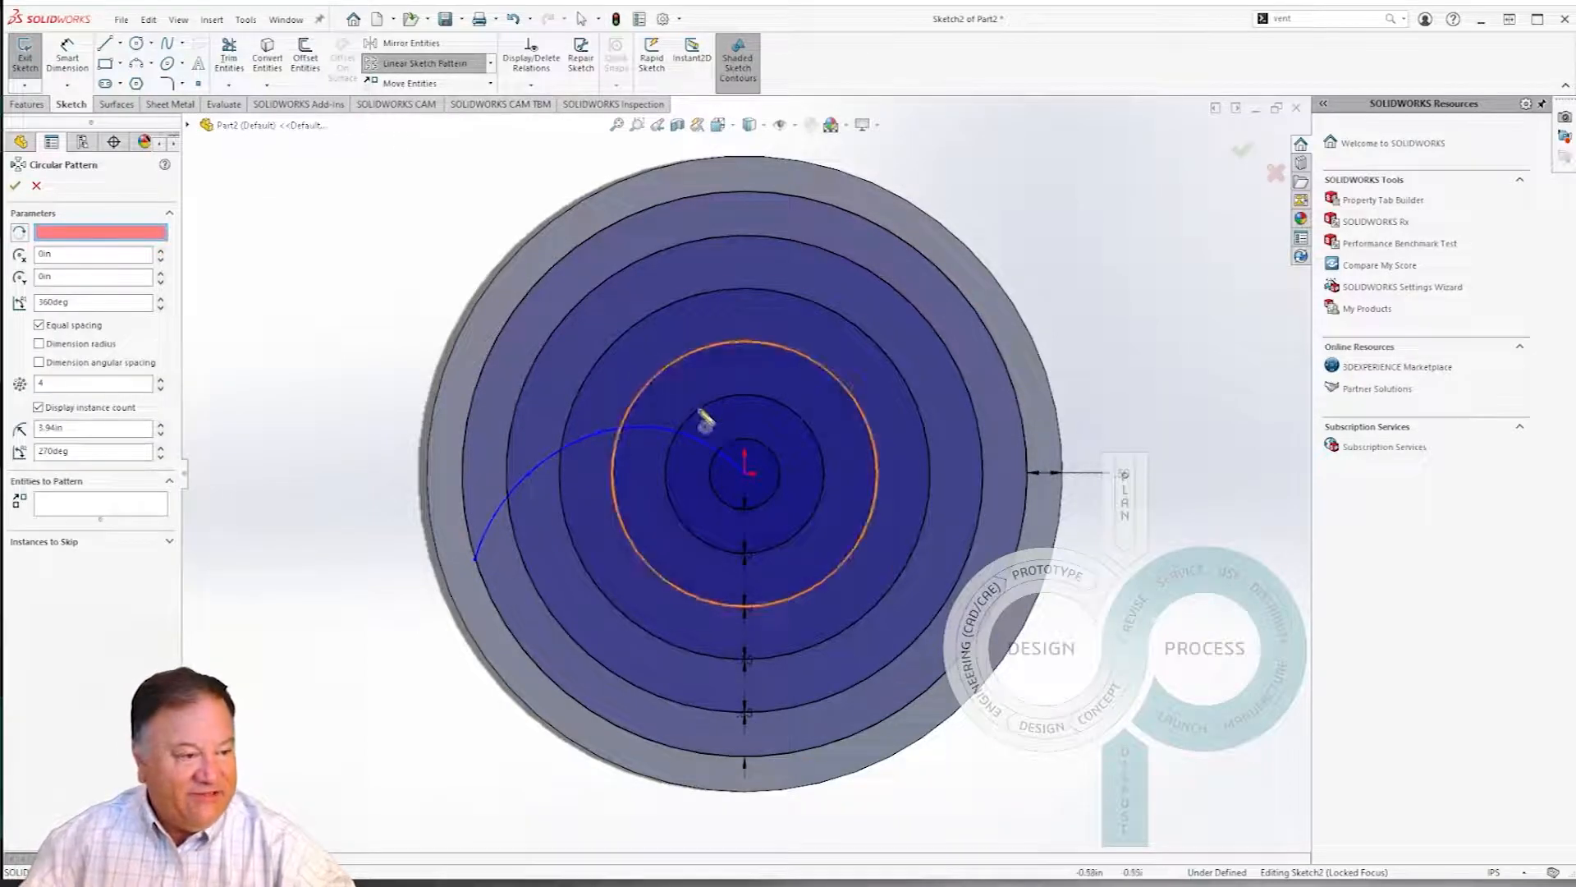
click(738, 462)
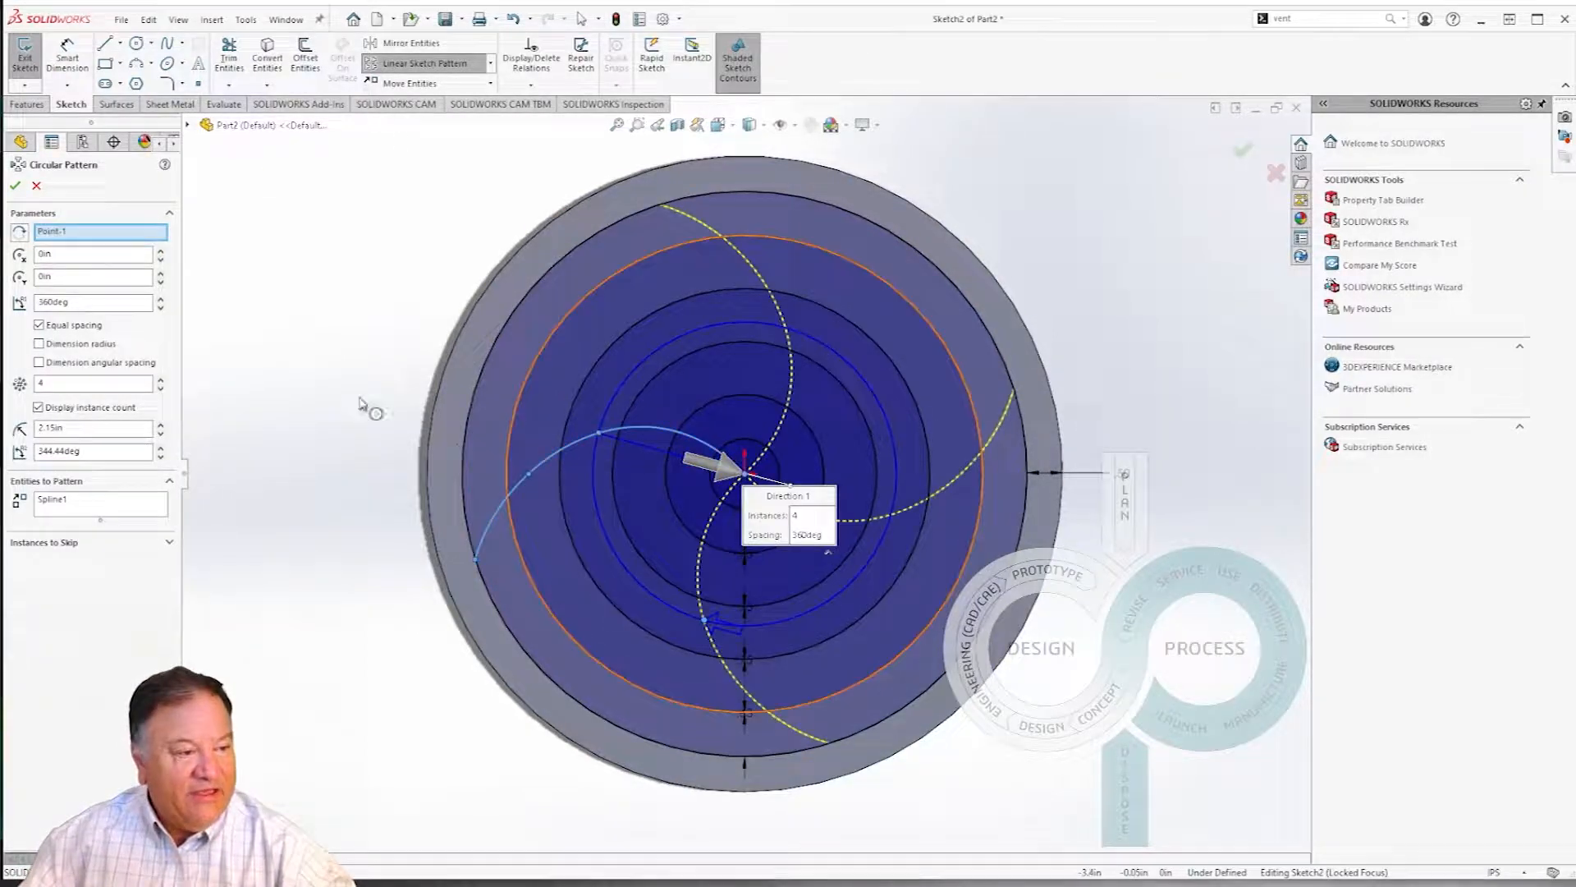
click(161, 380)
click(161, 391)
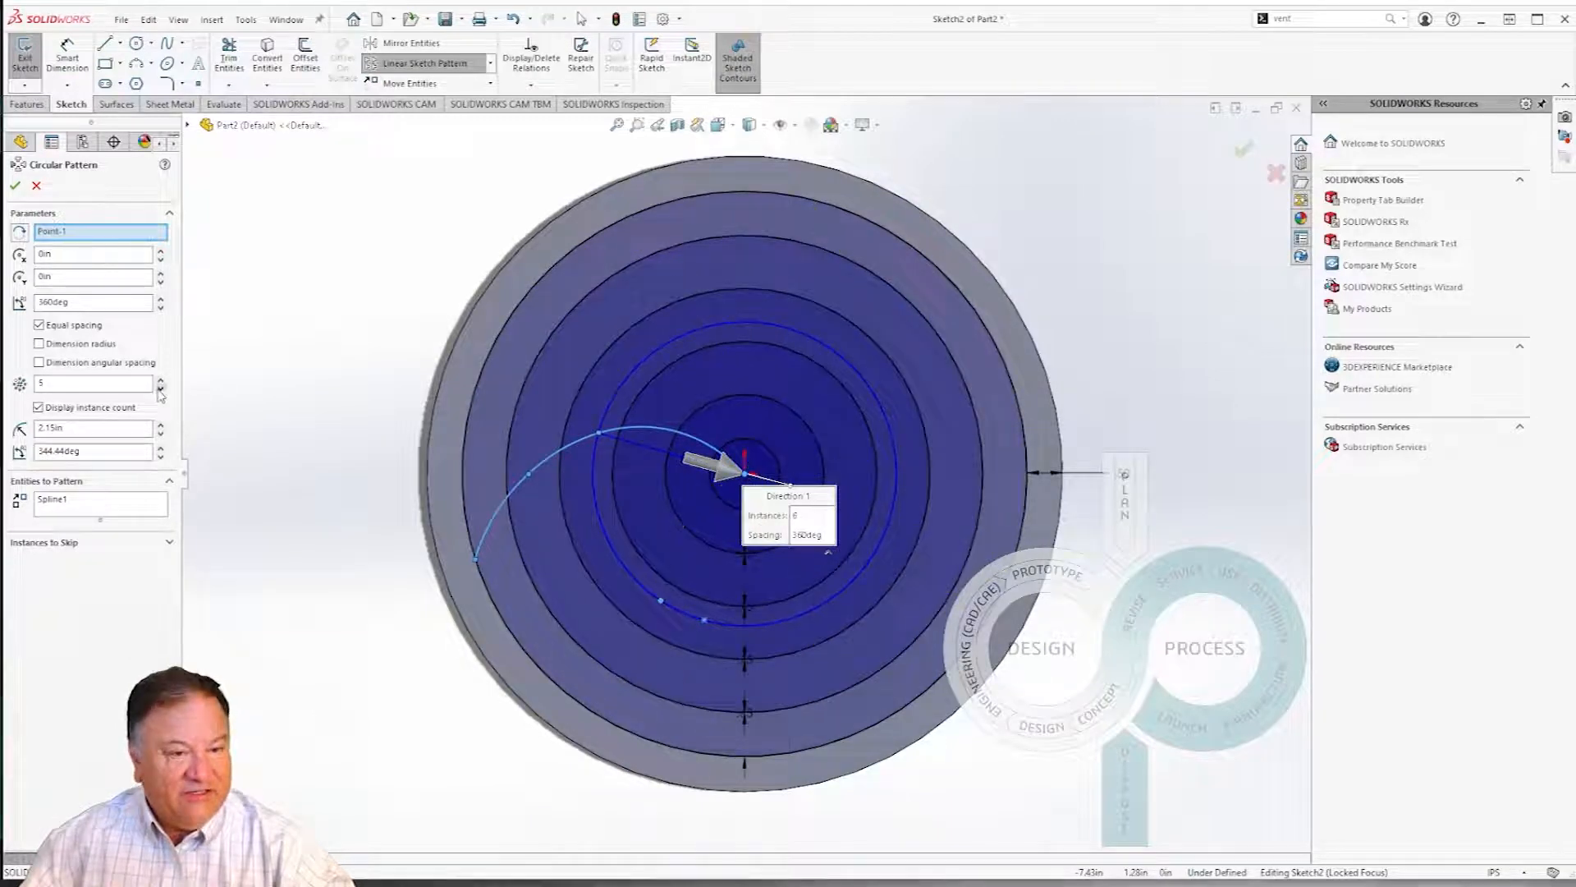
click(15, 187)
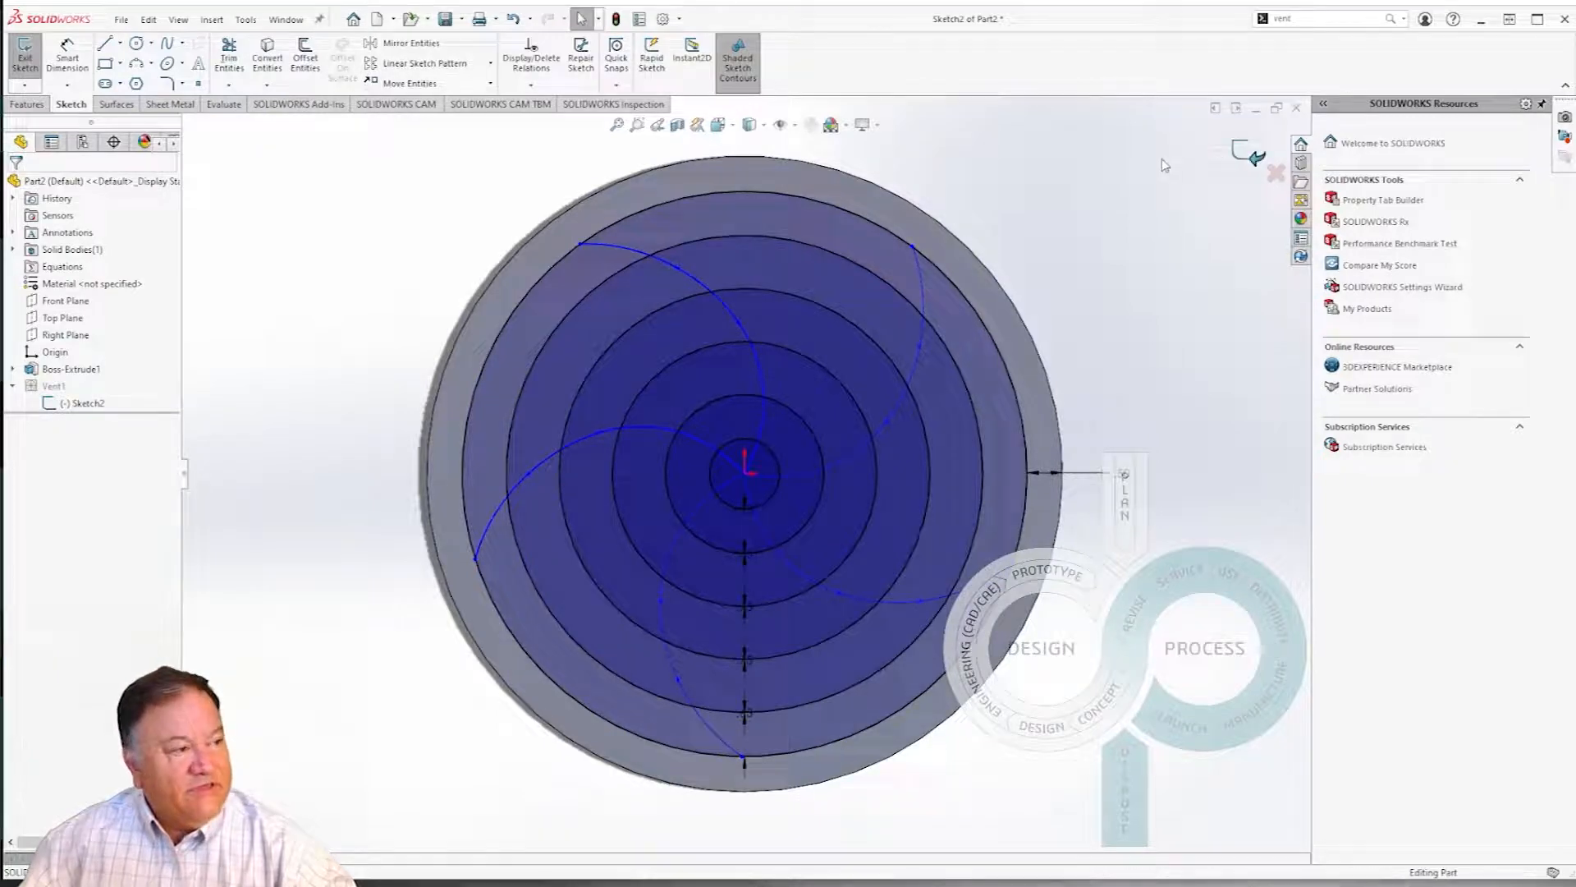
click(1252, 154)
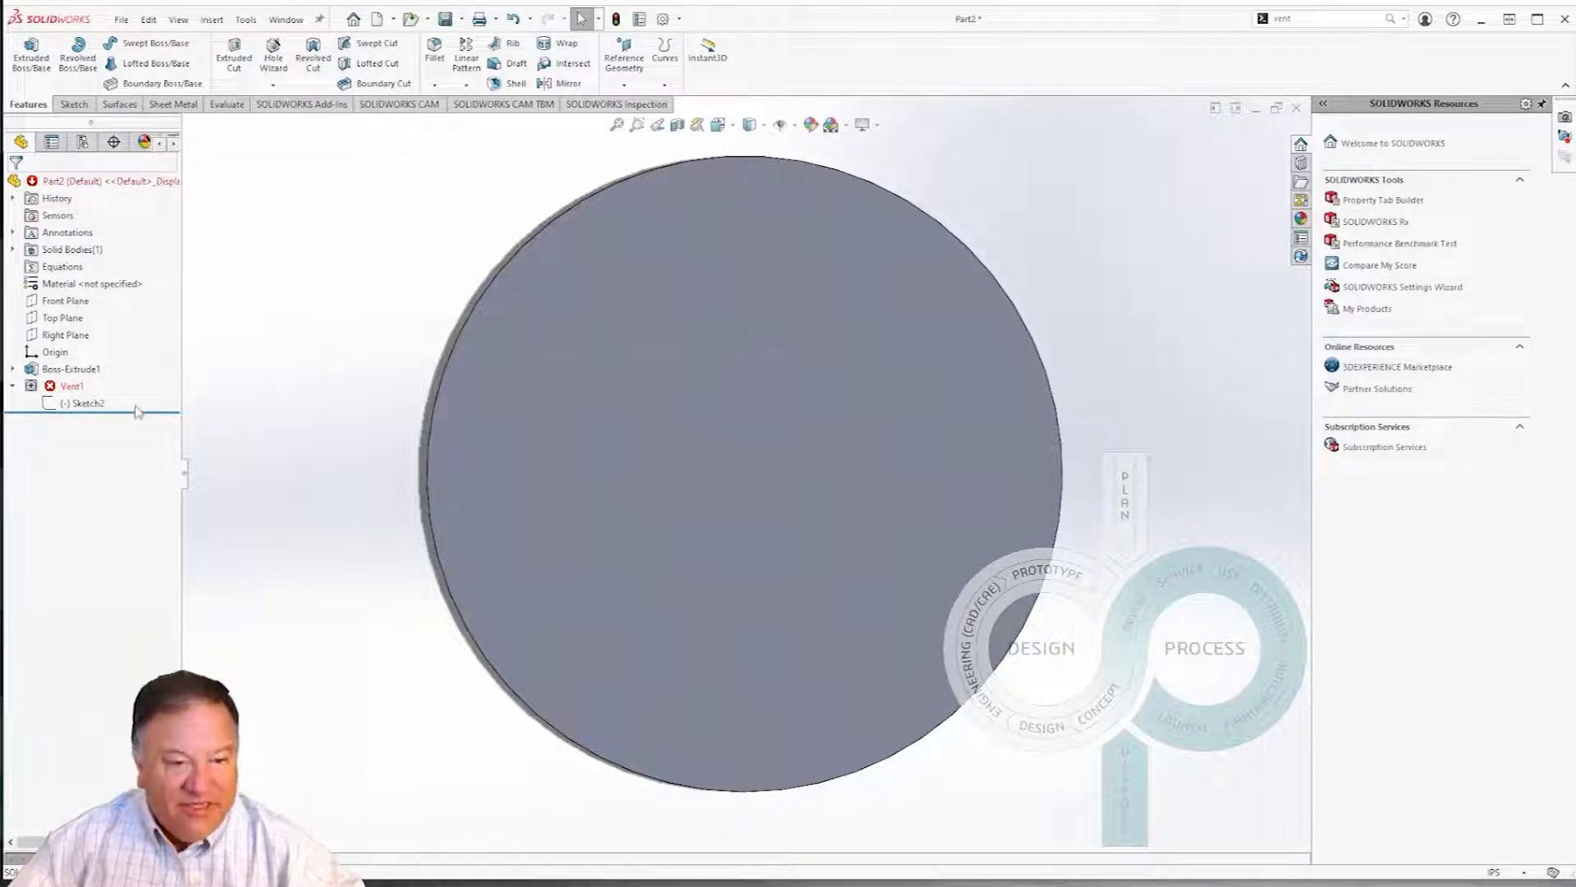
Edit the failed Vent feature, select the five curved splines as its ribs, and accept the change
right_click(70, 386)
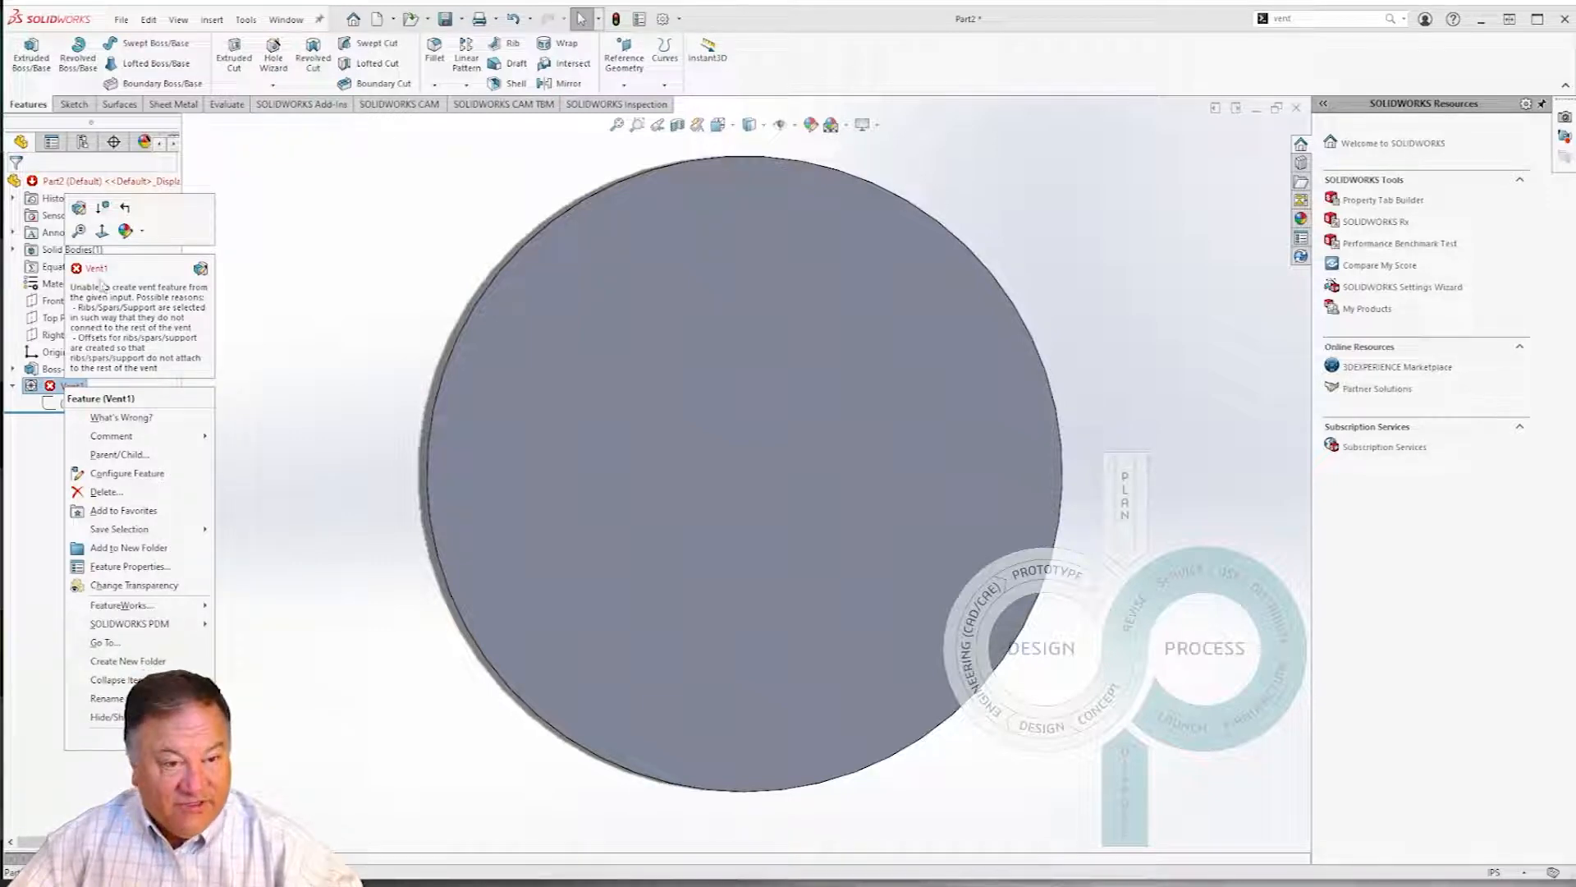
click(79, 209)
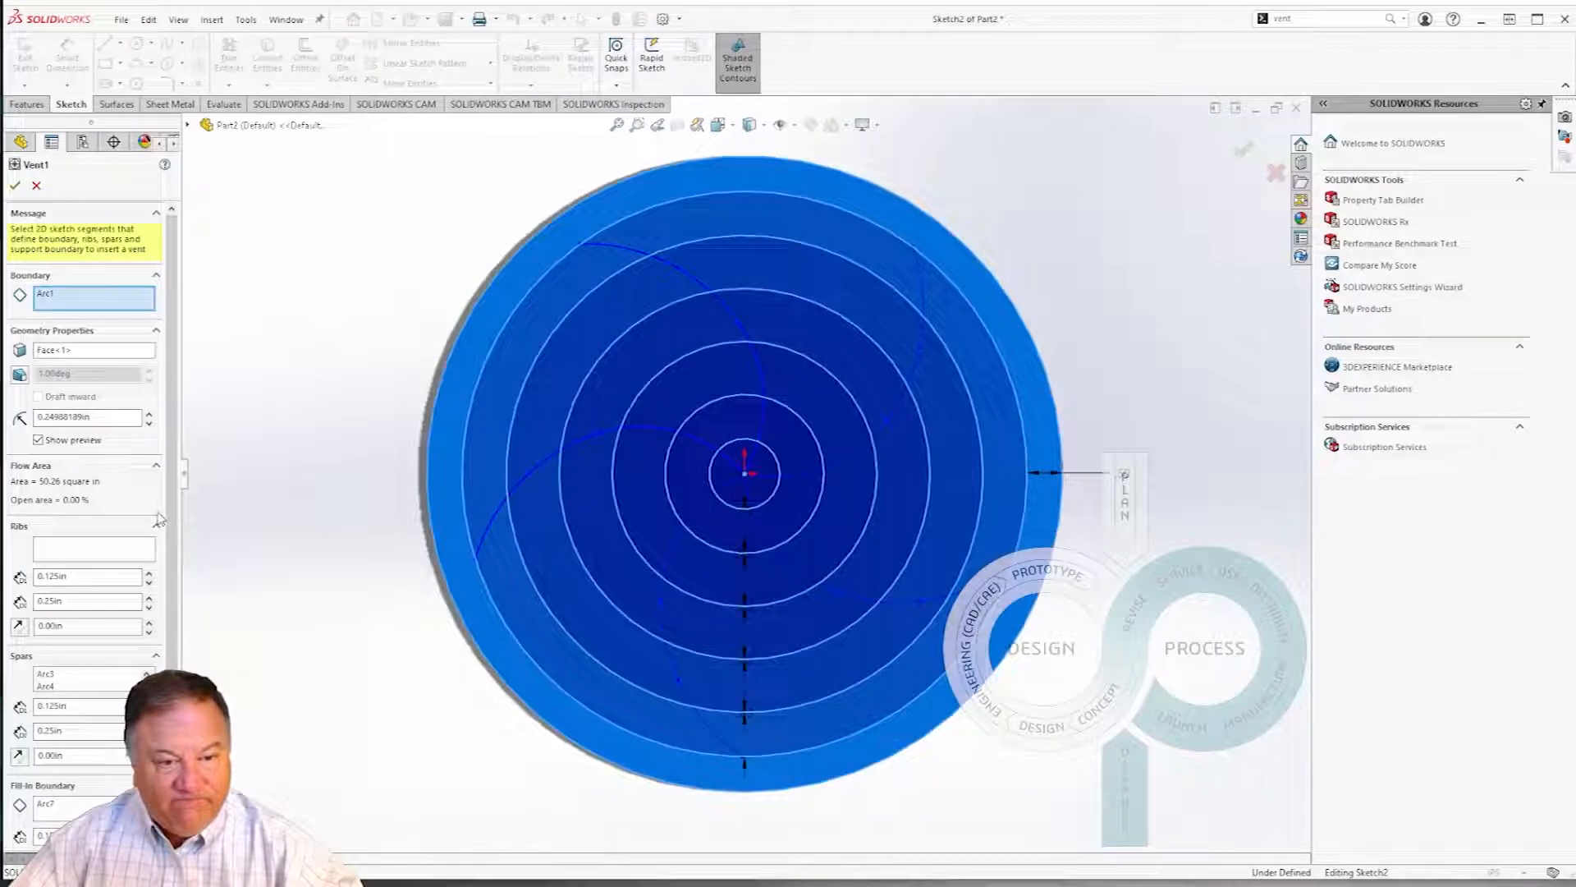
click(93, 549)
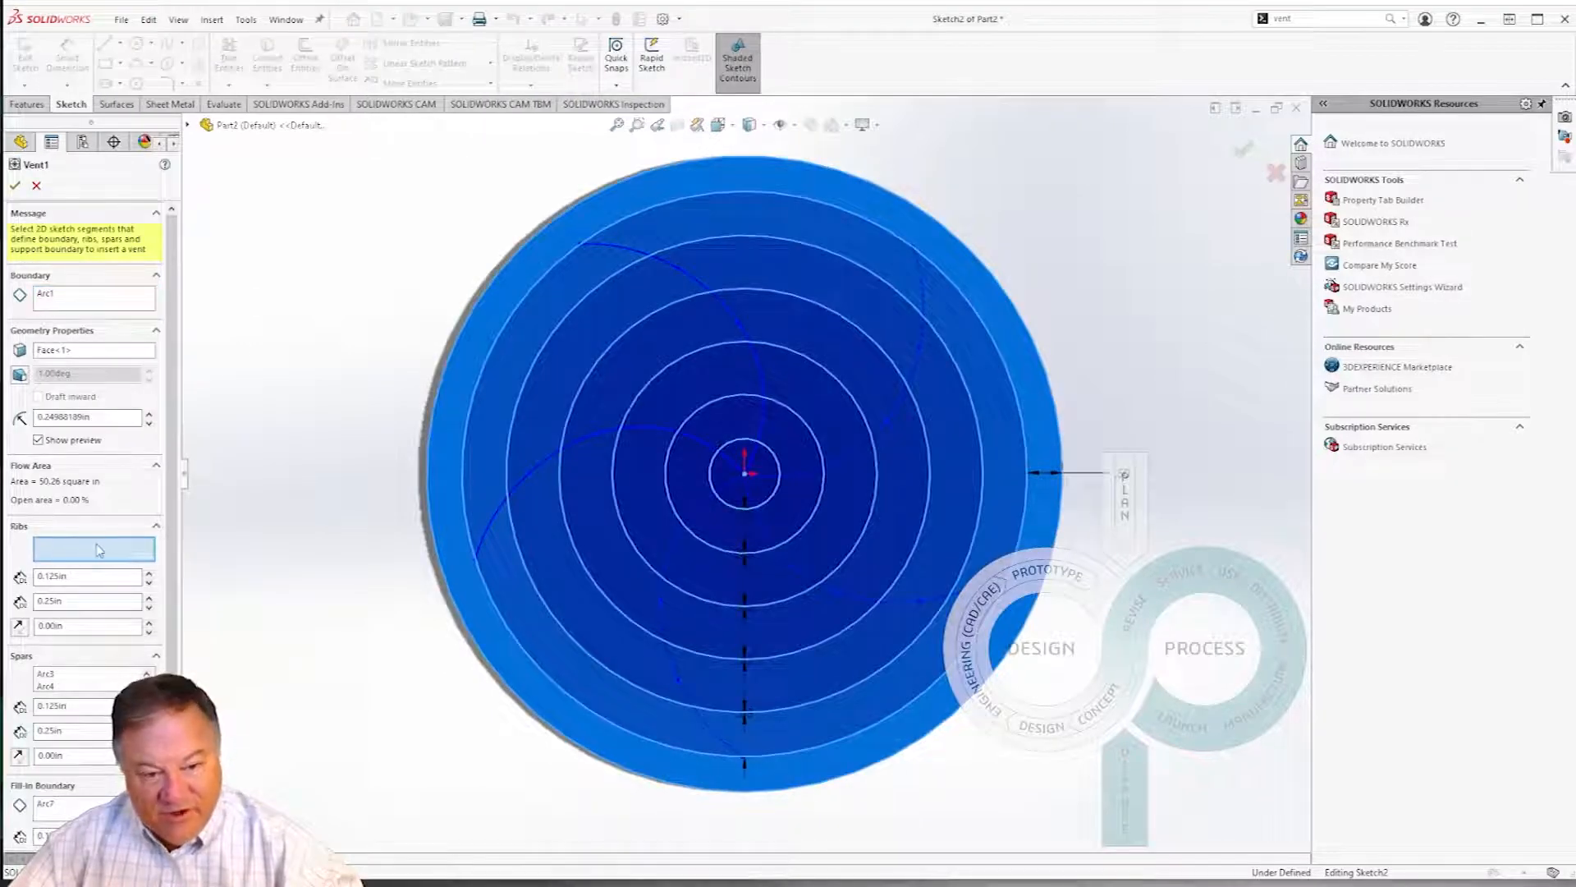
click(612, 436)
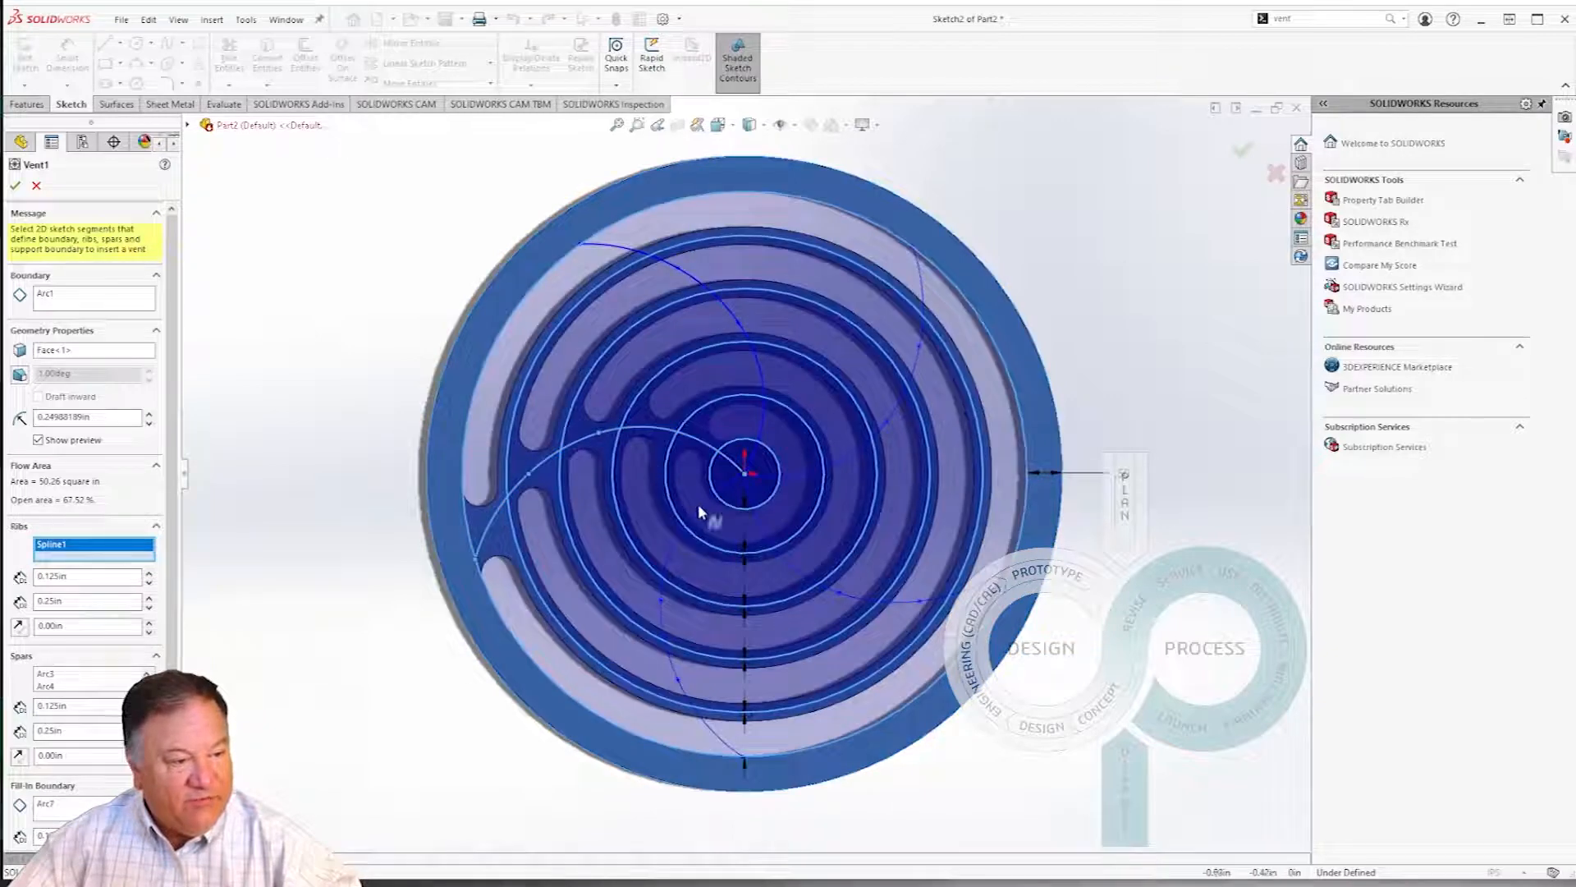
click(698, 505)
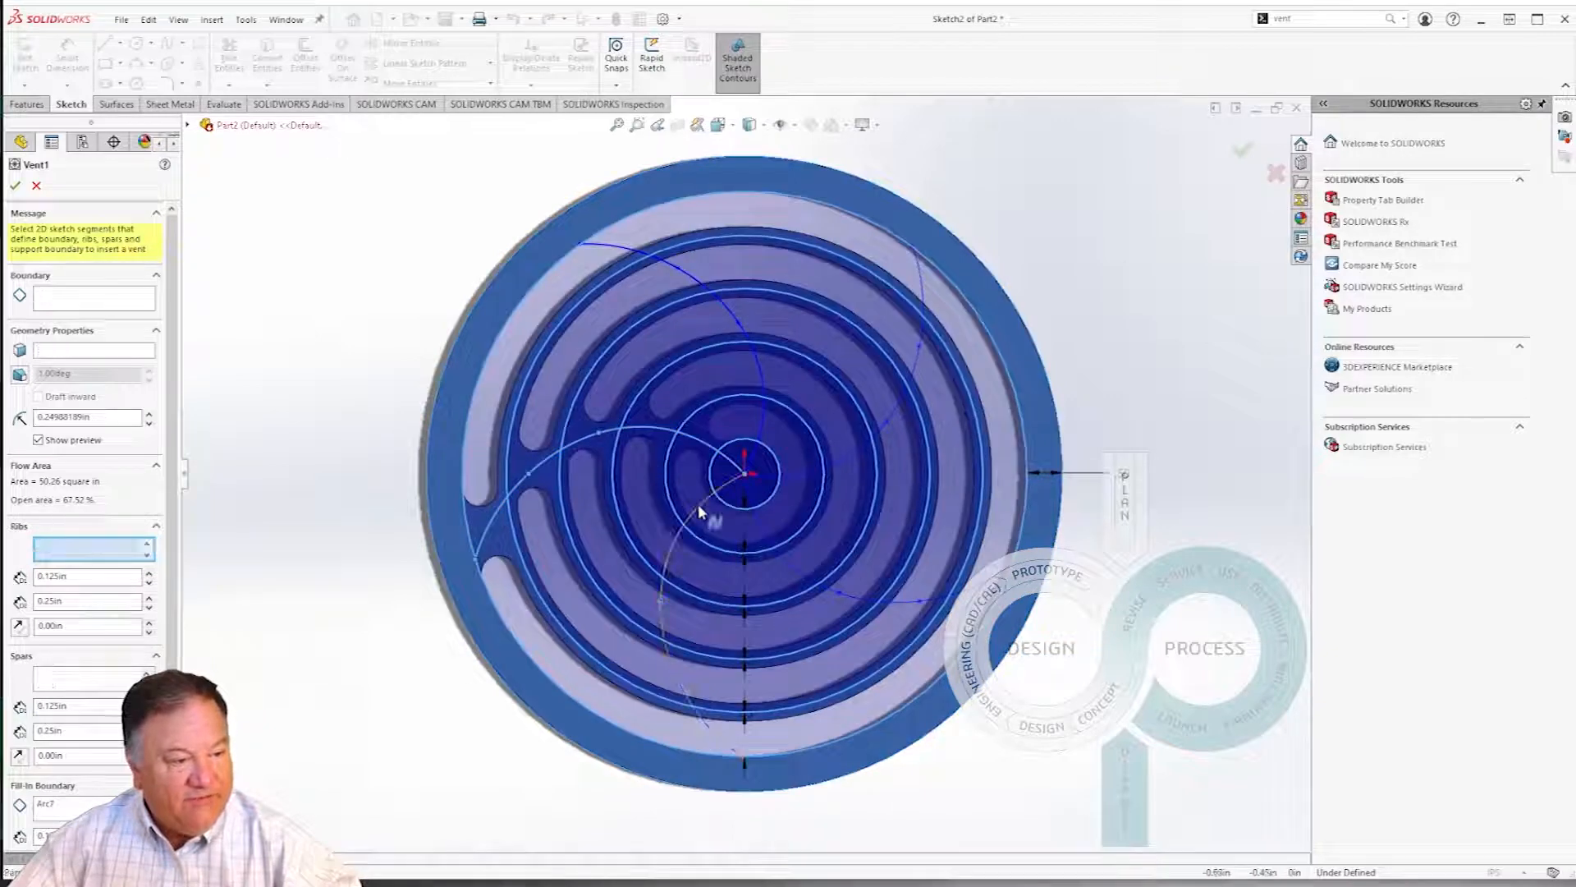
click(801, 569)
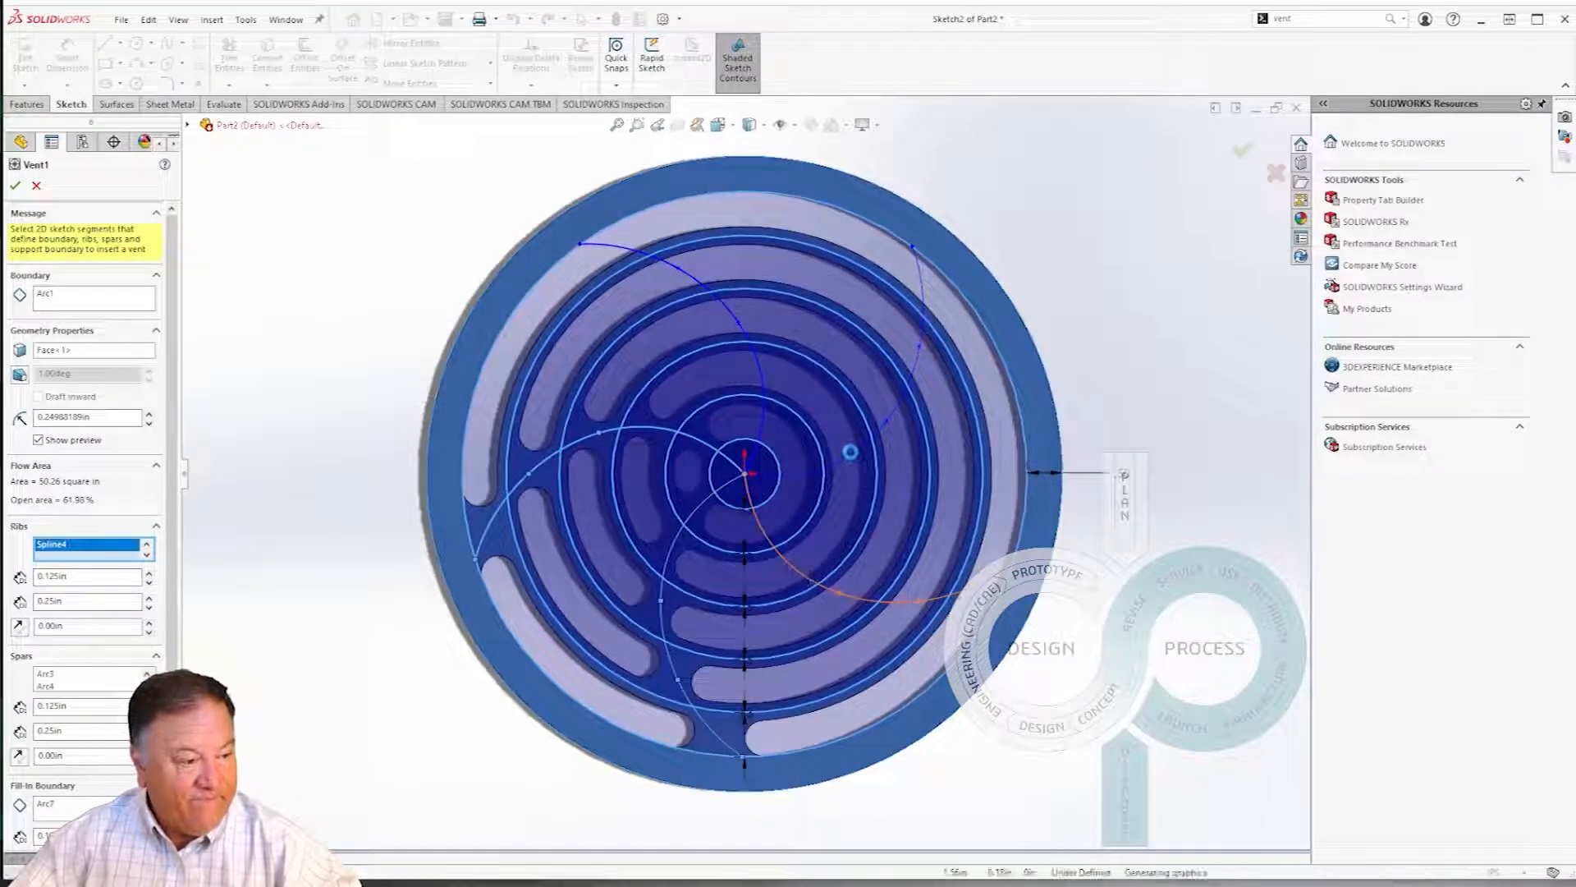
click(756, 363)
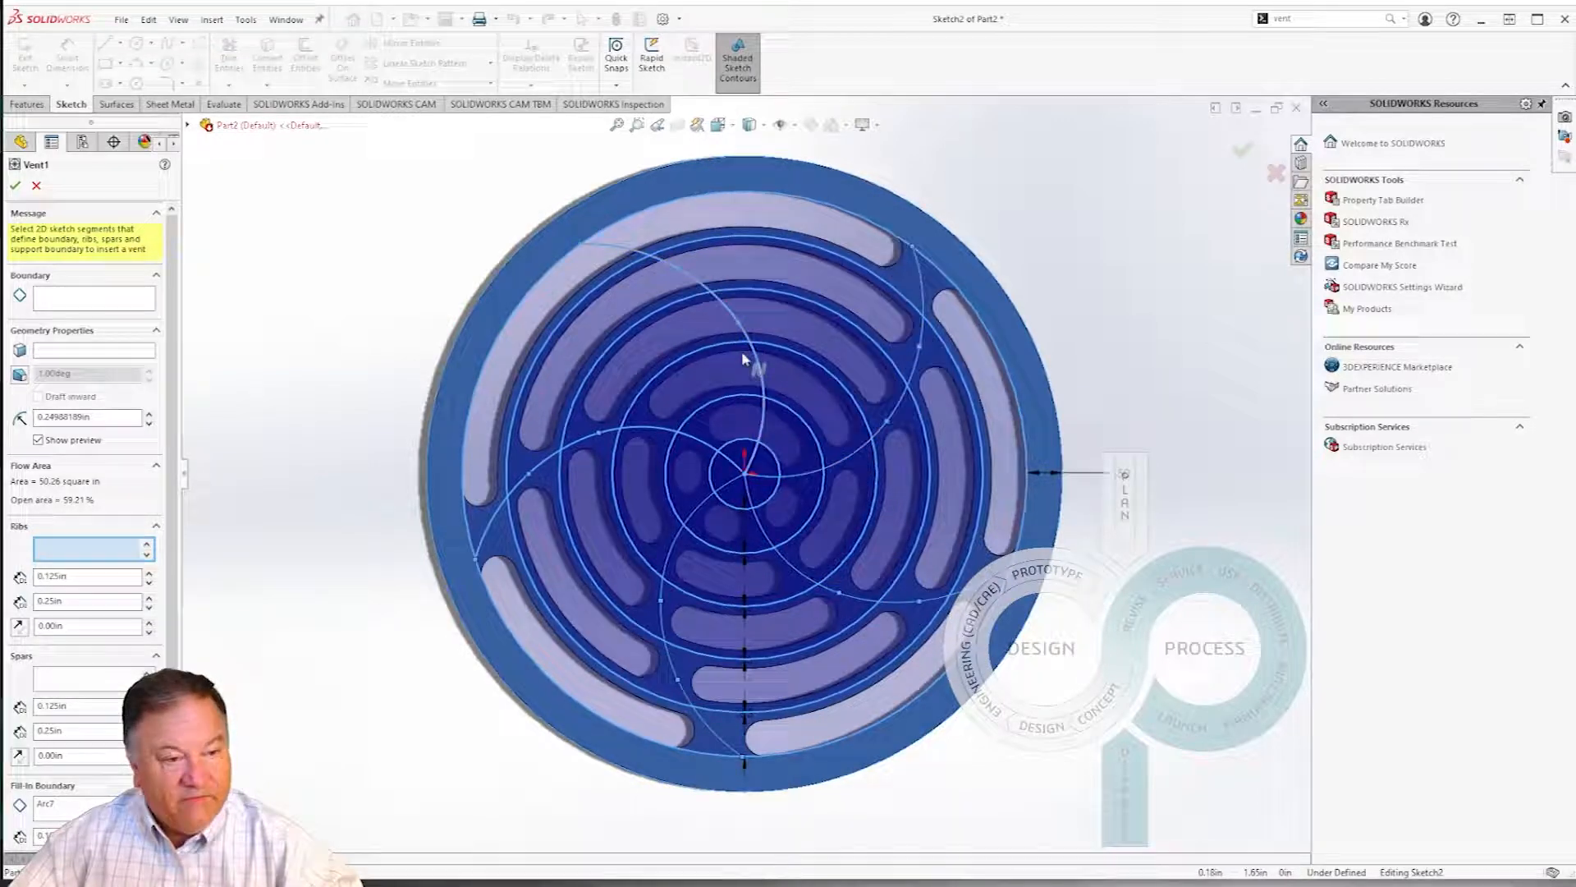
click(509, 320)
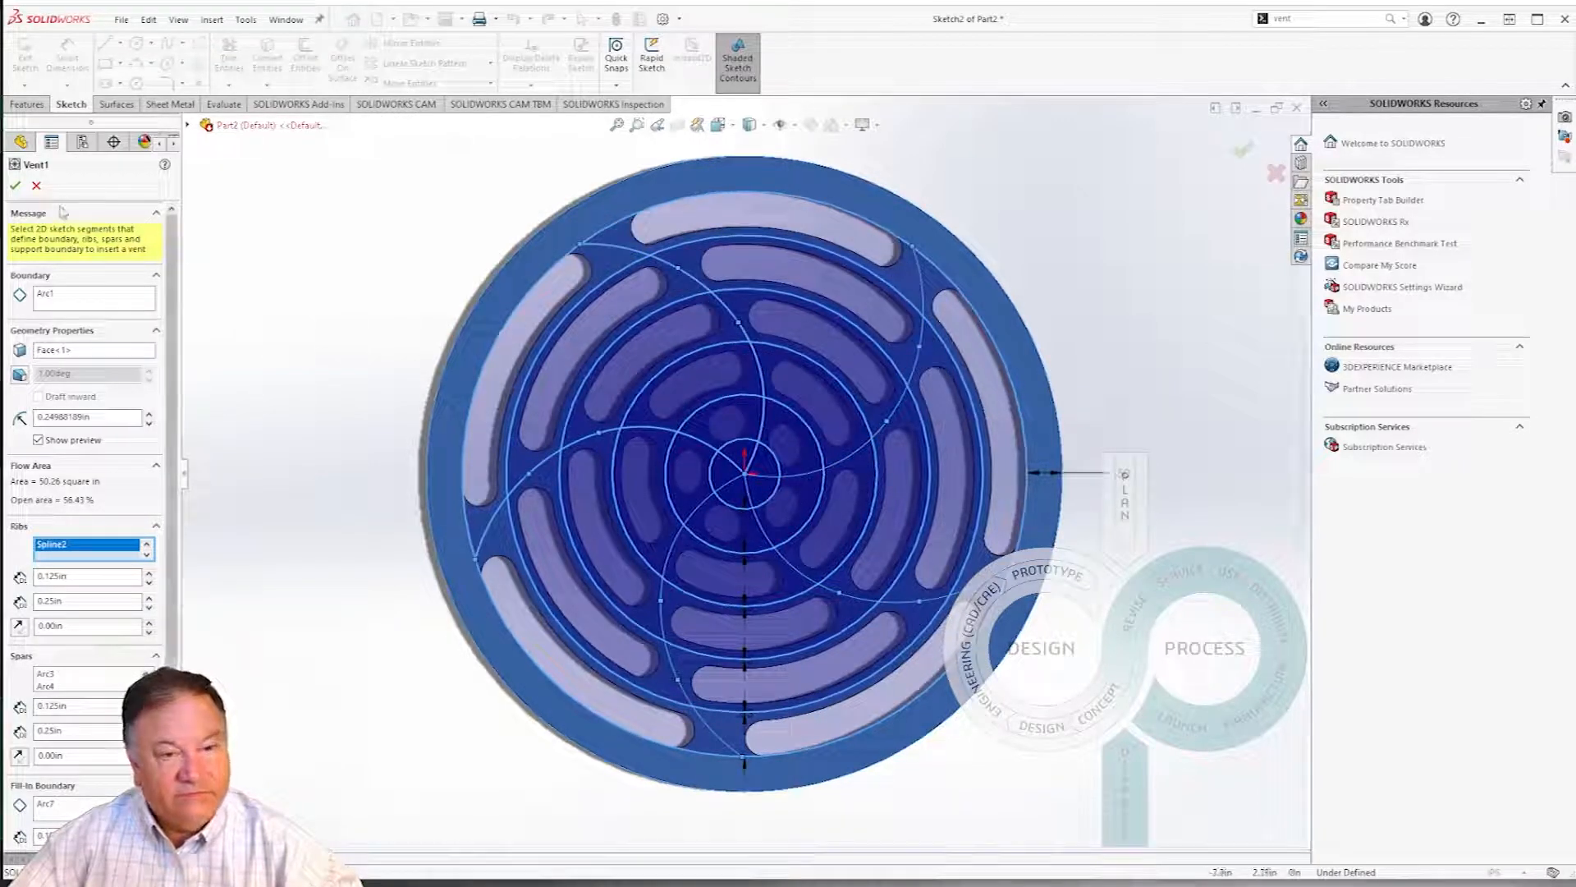
click(15, 187)
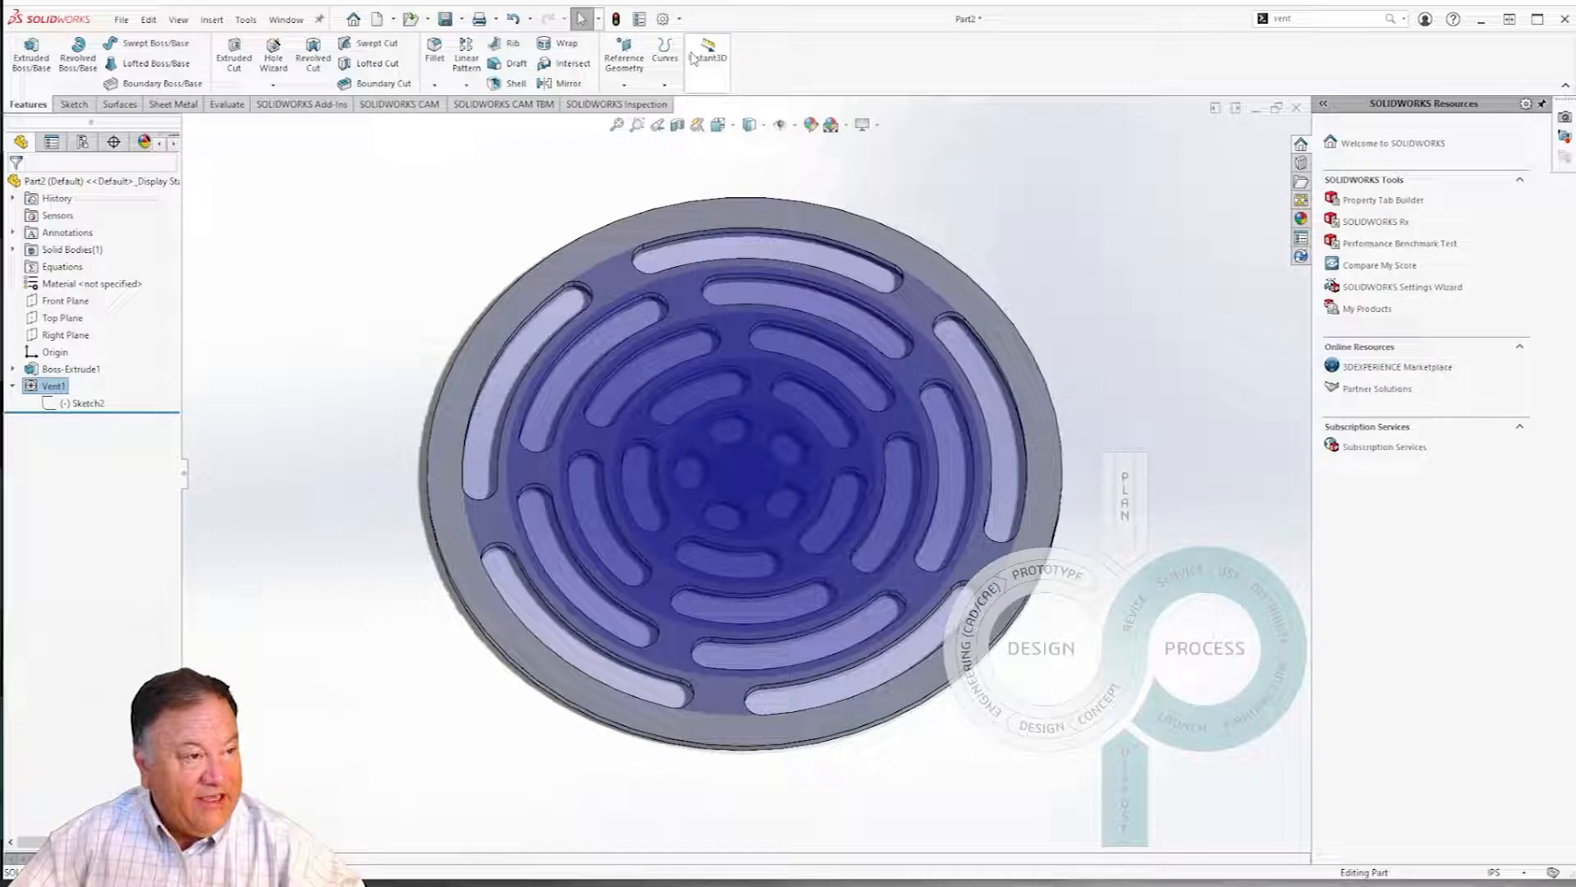
Rebuild the part and inspect the curved-rib vent cover from a different angle
click(615, 19)
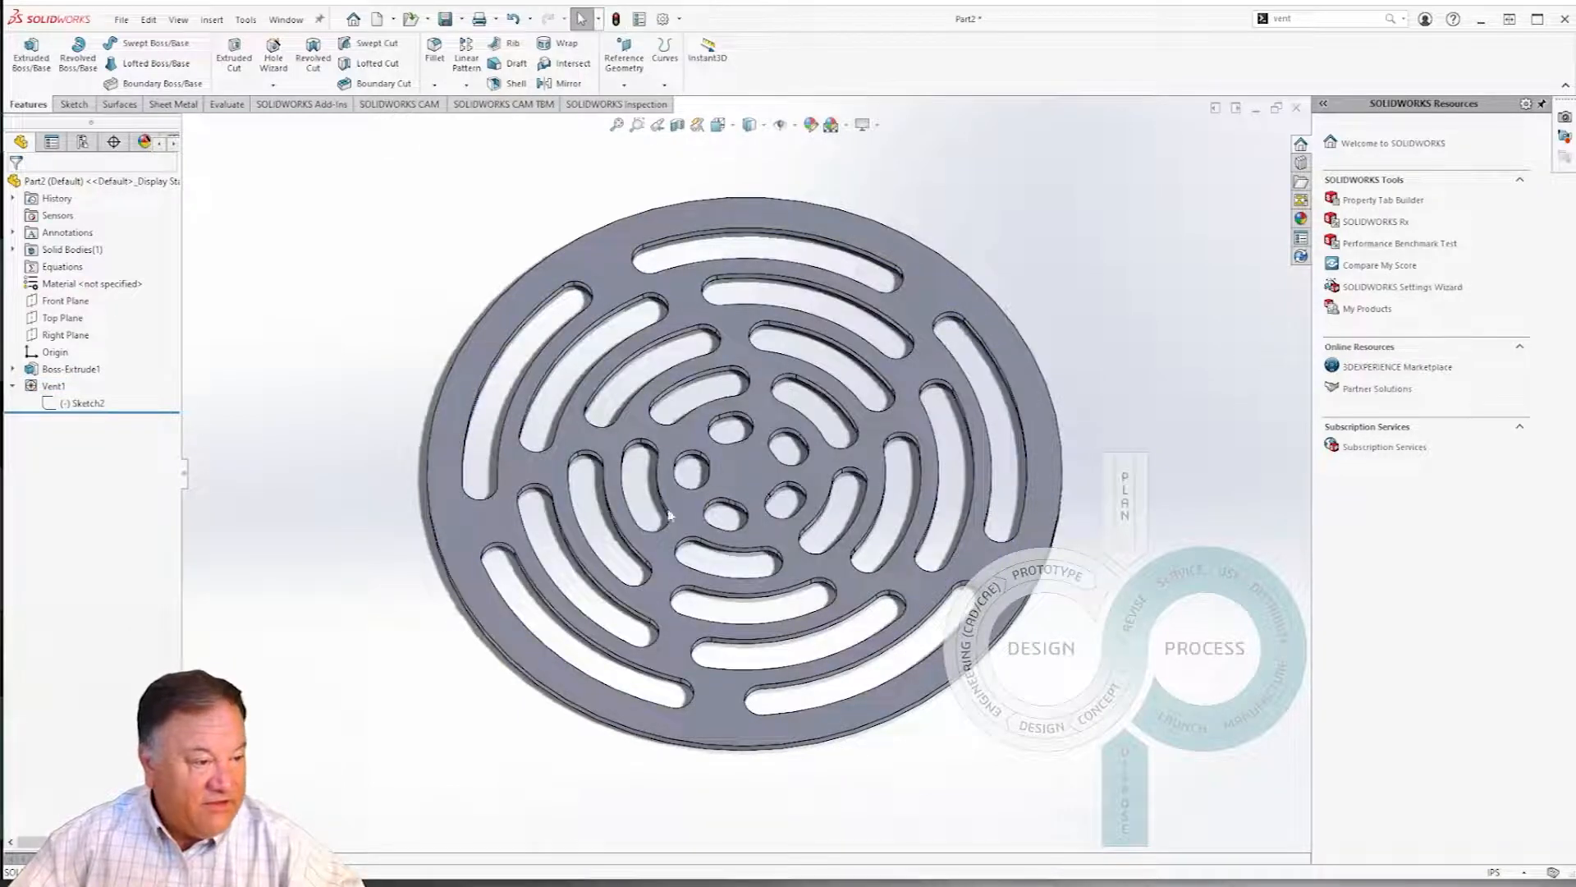
scroll(749, 499, down, 2)
scroll(750, 500, up, 2)
middle_drag(751, 499, 726, 646)
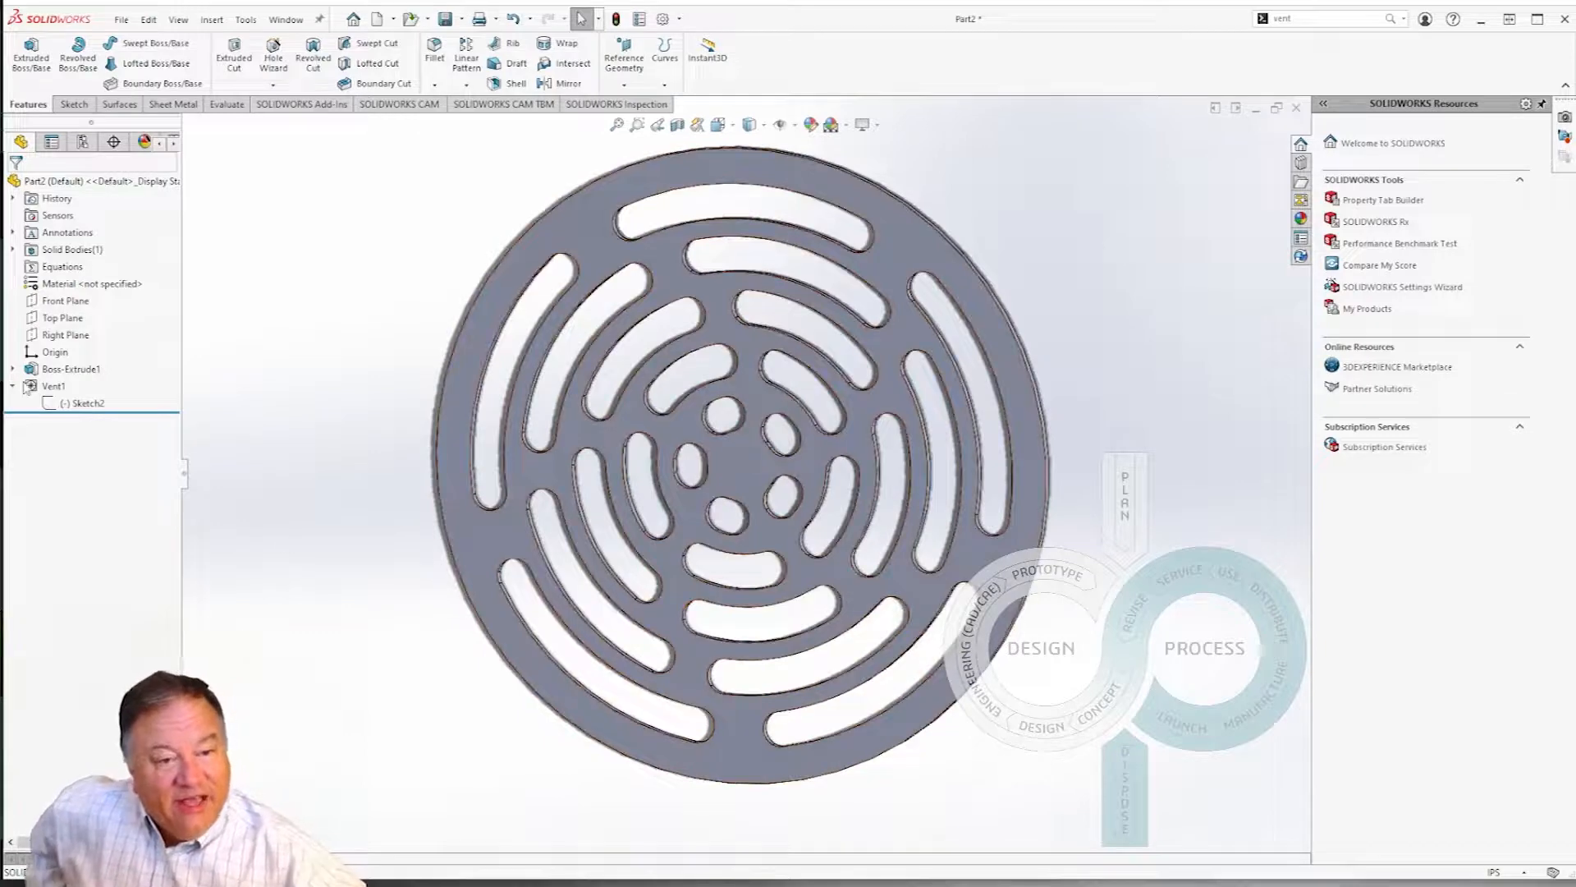
Edit the Vent feature to set the rib width to 0.125 in, accept it, and inspect the cover at an angle
right_click(48, 387)
click(288, 407)
click(56, 387)
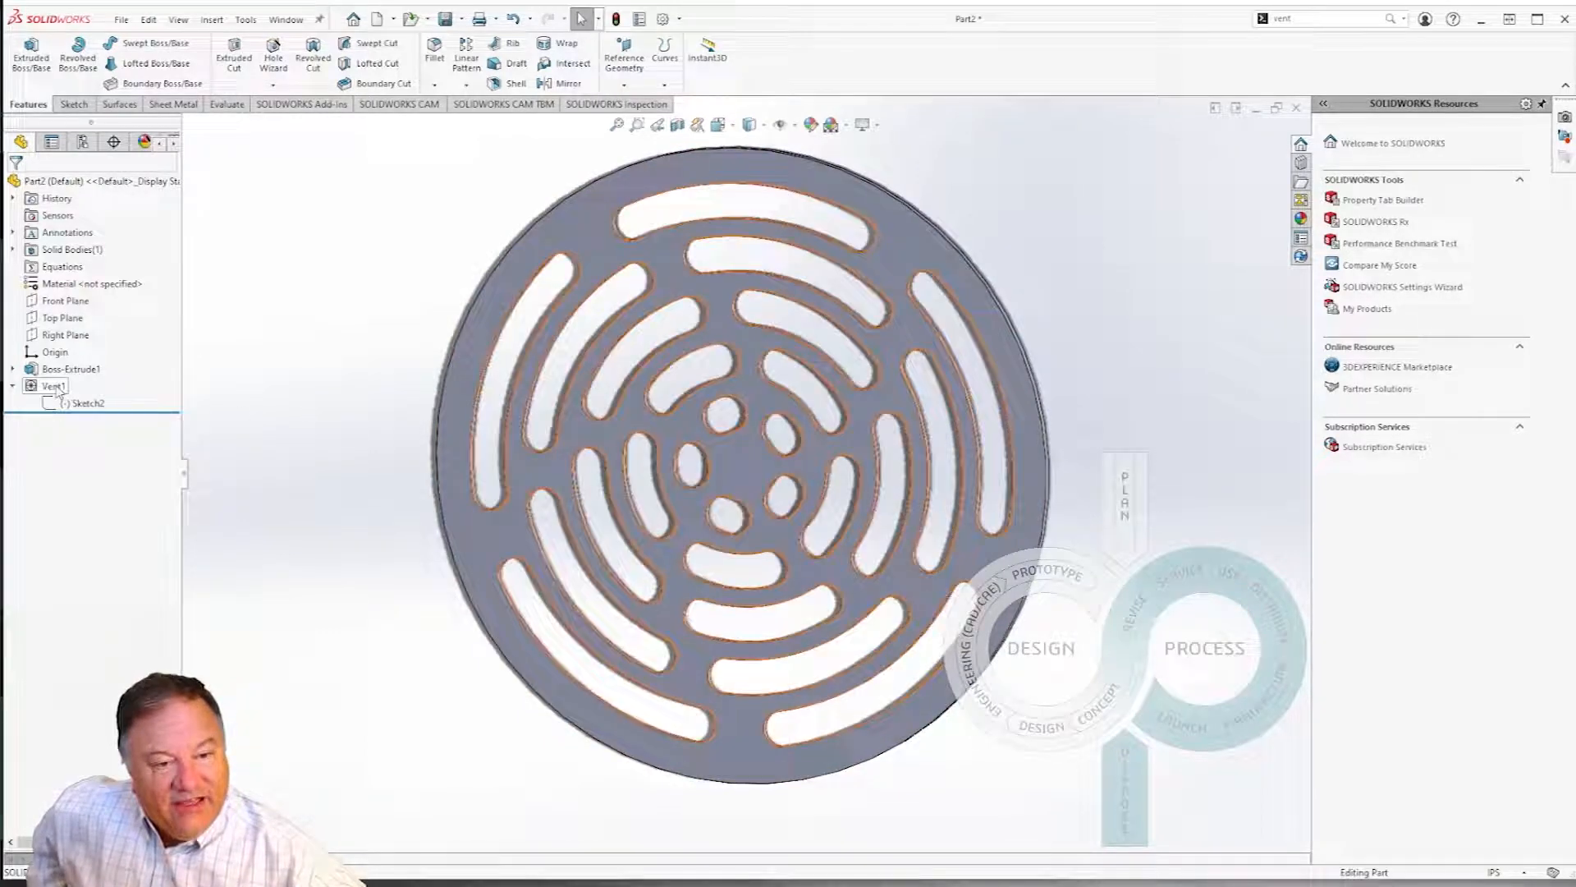
right_click(56, 388)
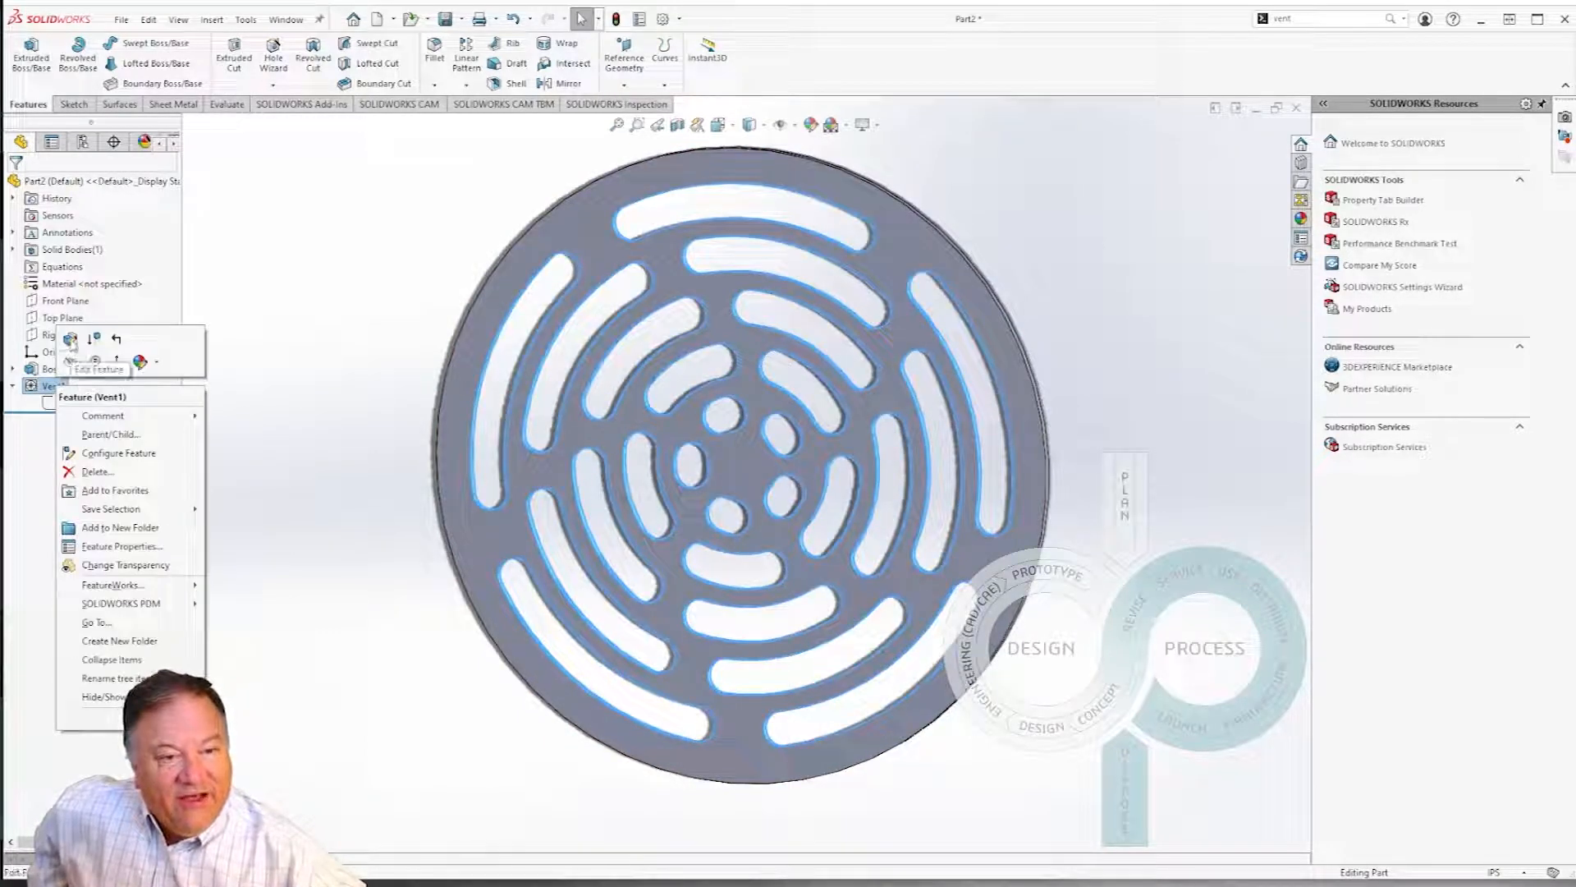
click(71, 340)
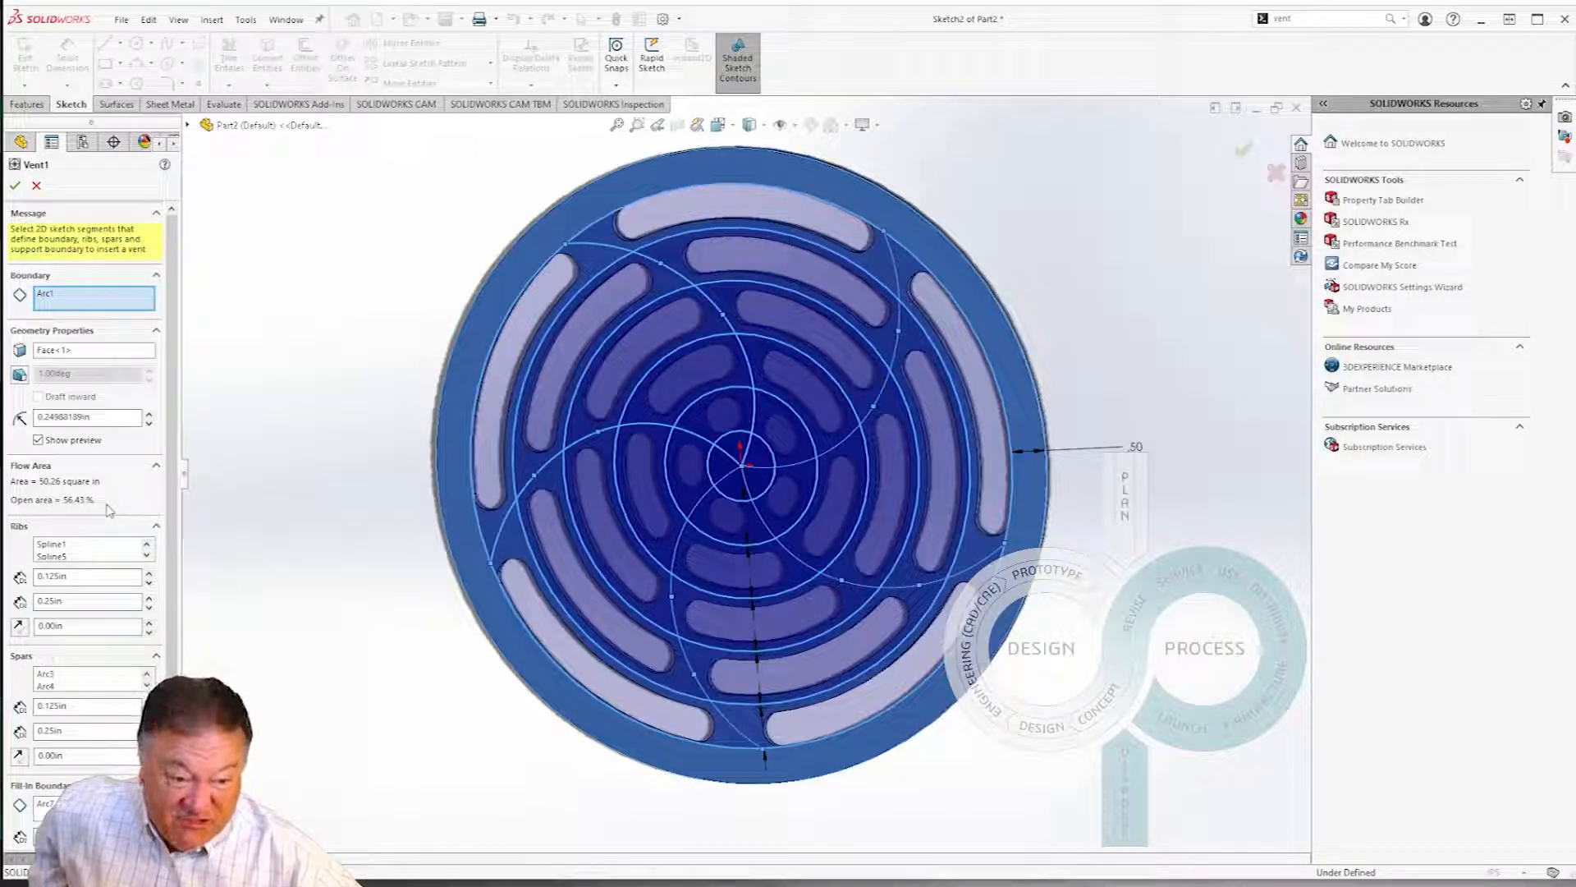
double_click(91, 600)
key(BackSpace)
text(.125)
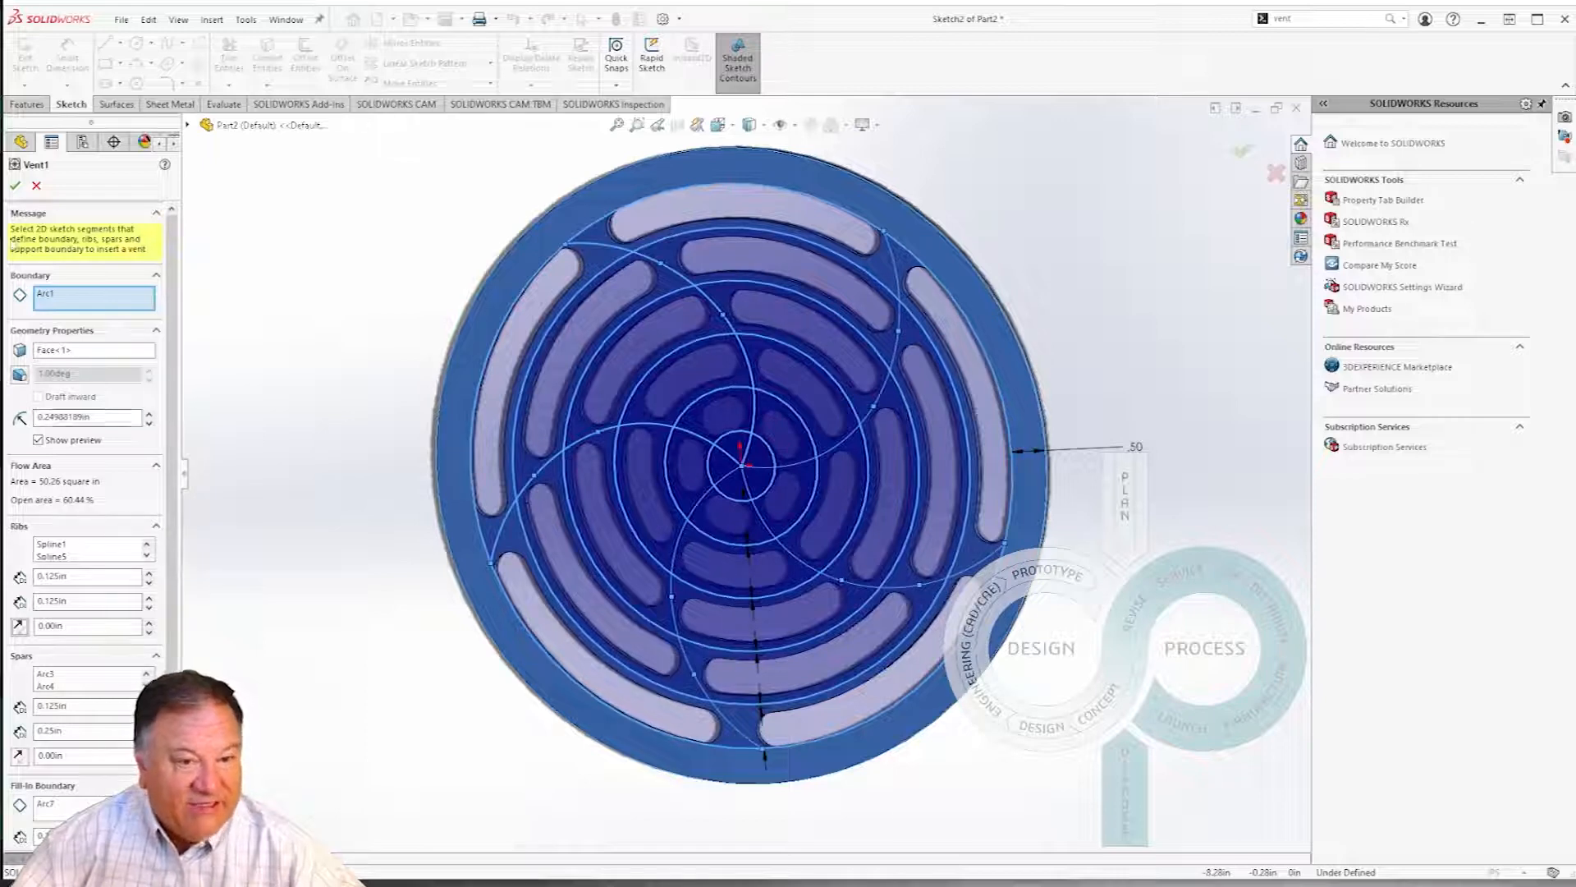
click(15, 185)
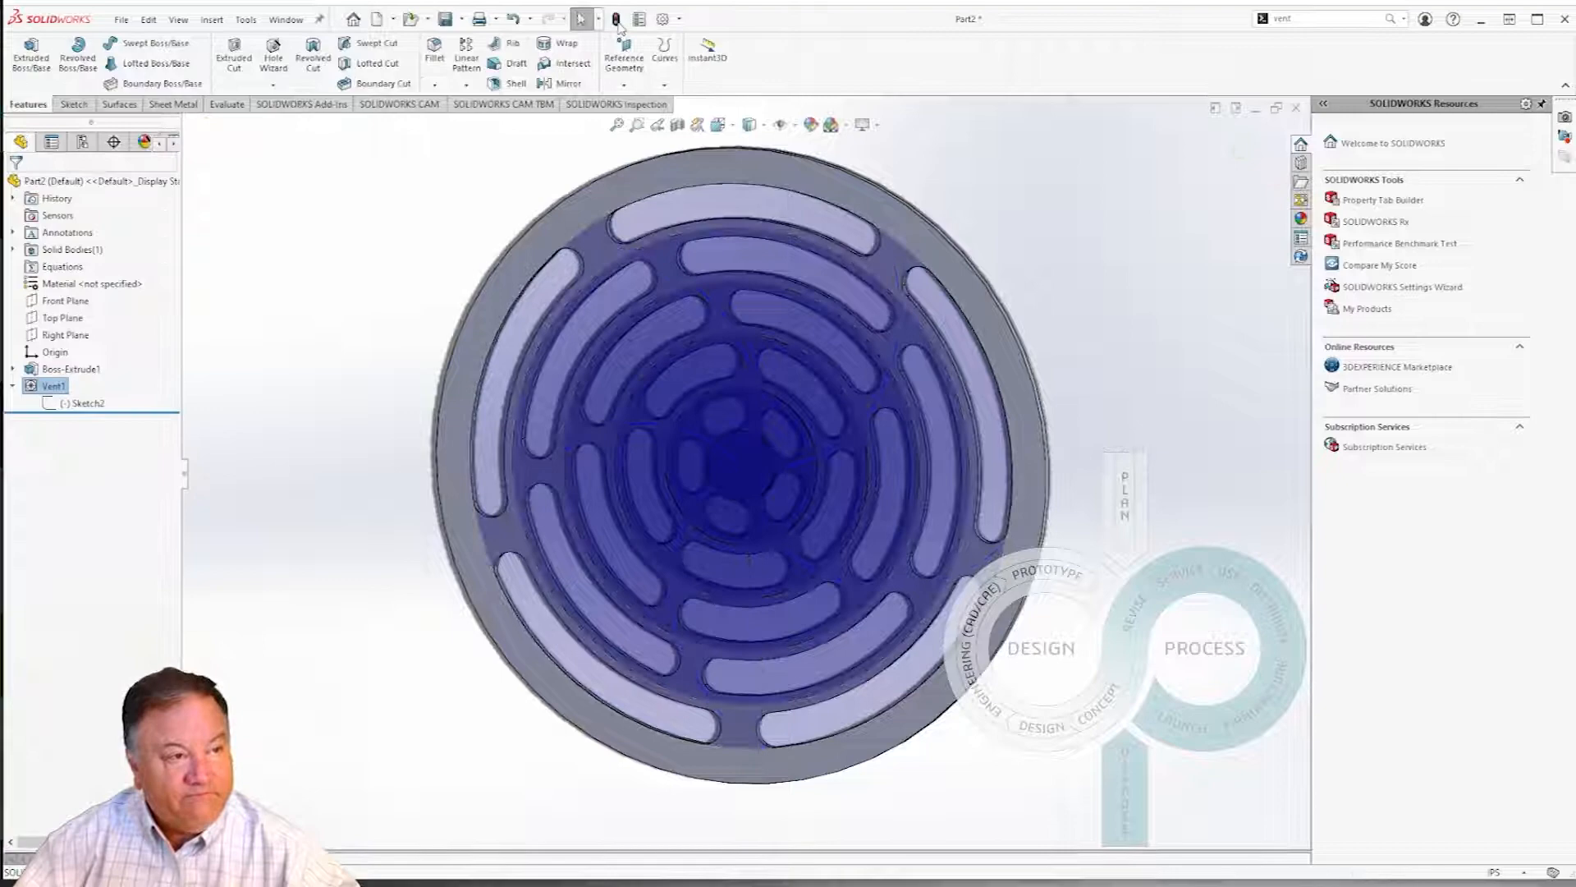
middle_drag(852, 582, 911, 402)
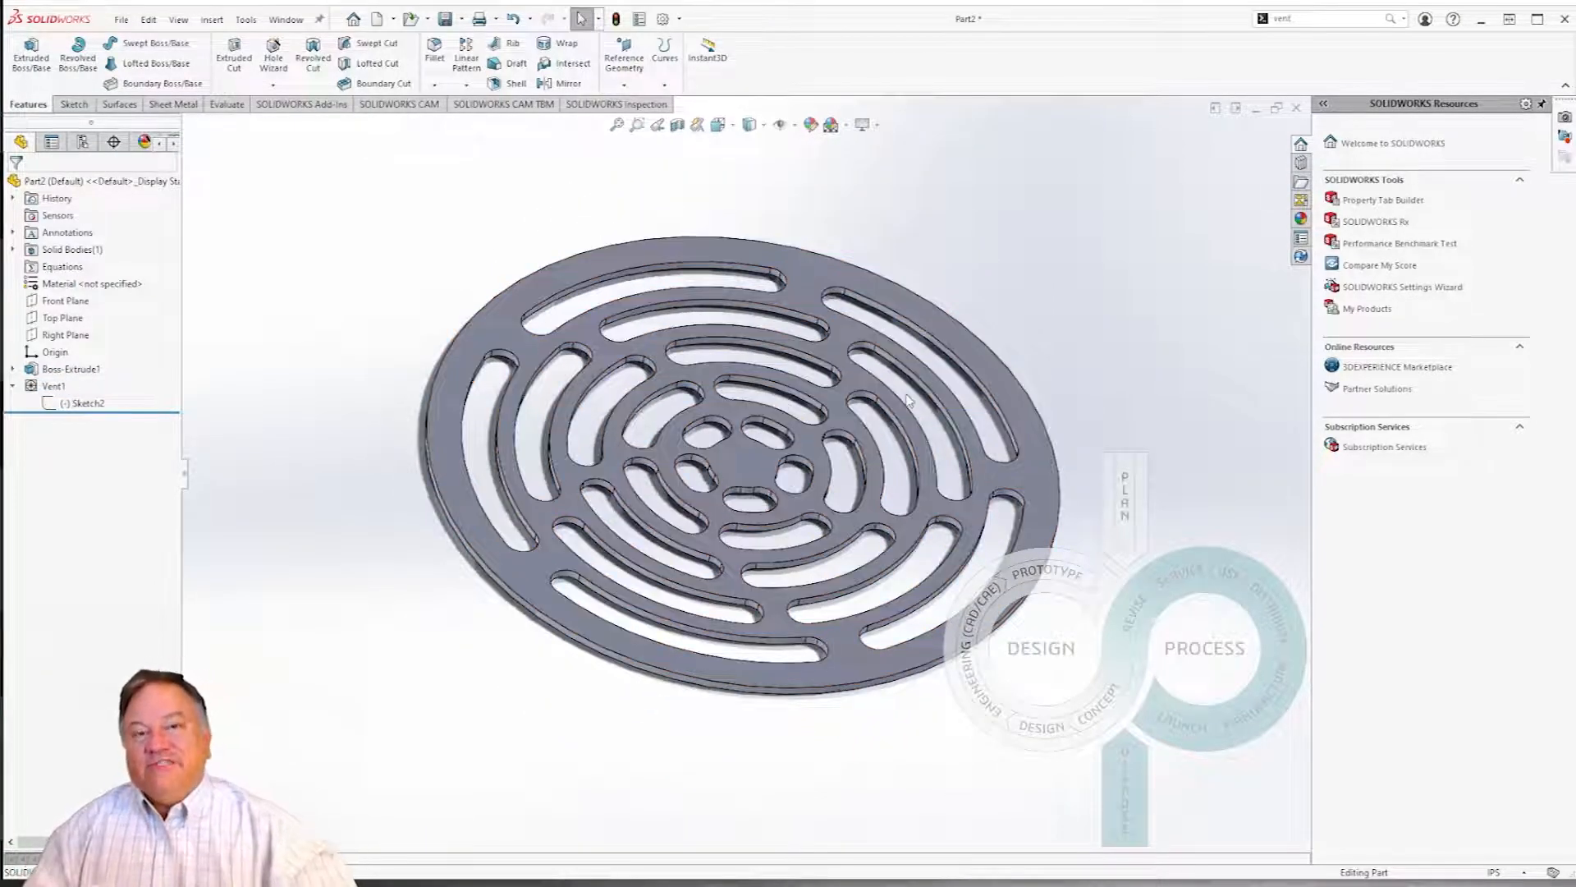